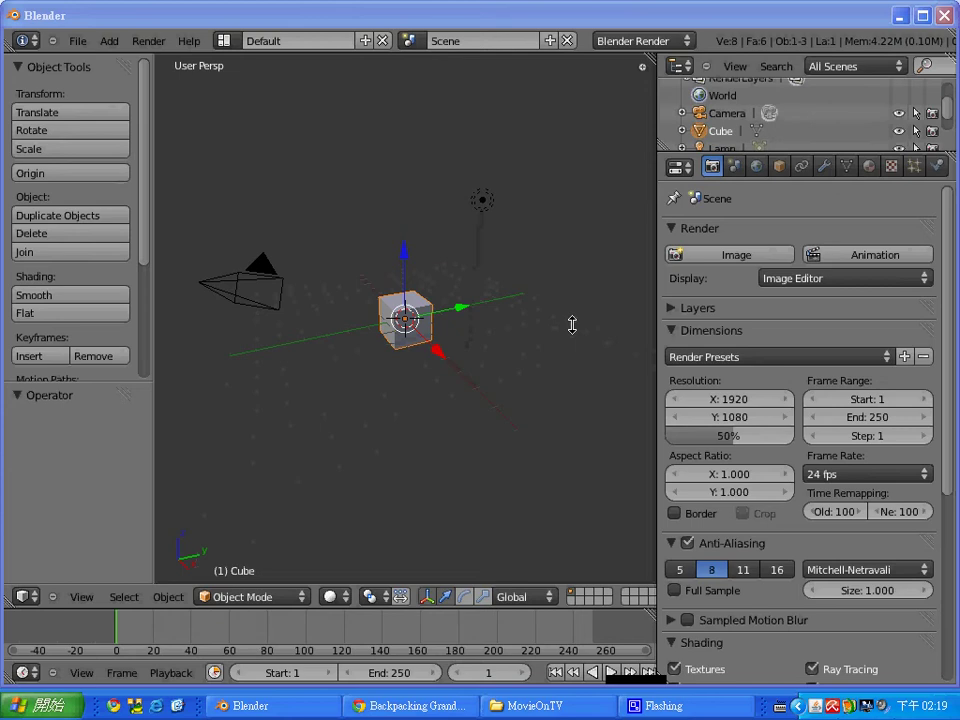
- Switch the viewport manipulator from move to scale handles on the cube
click(483, 597)
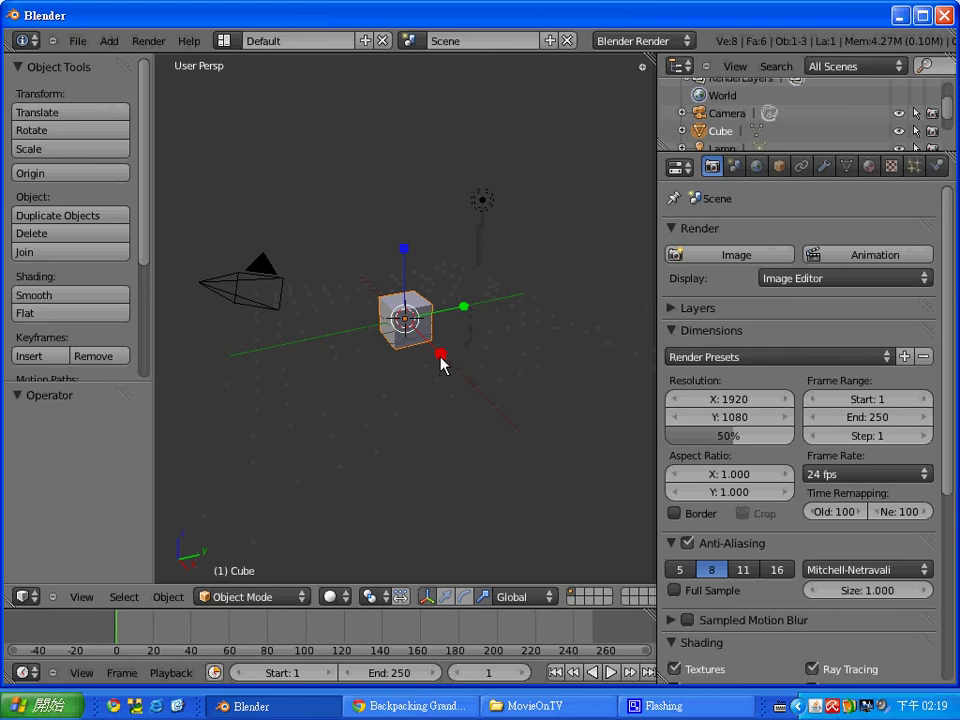
- Scale the cube to 0.636 along X into a thin slab and test-render it
drag(443, 366, 416, 336)
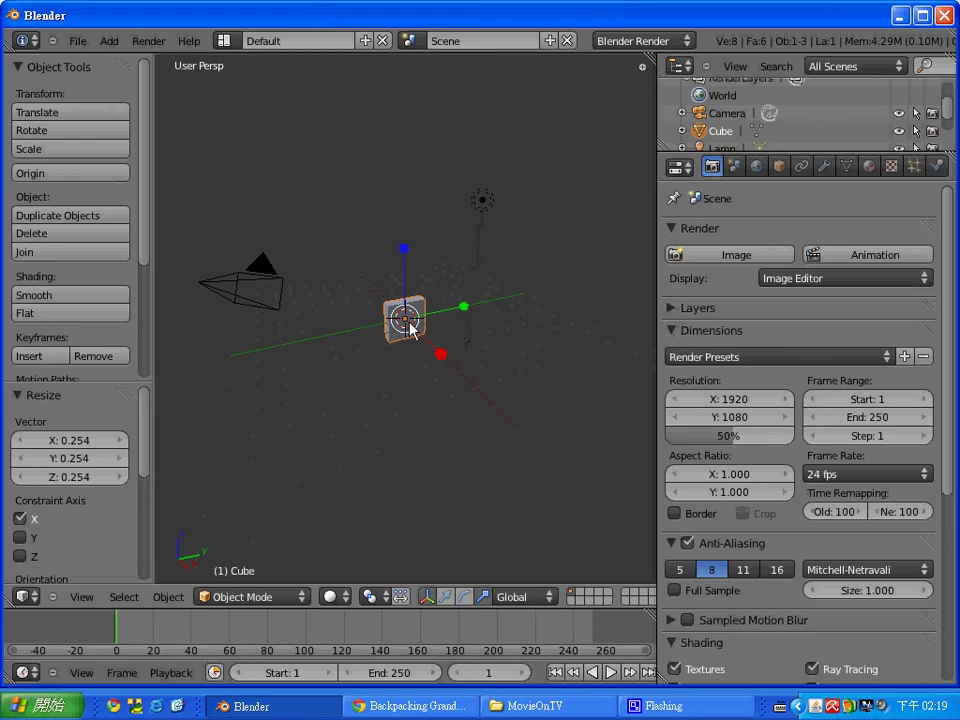
key(s)
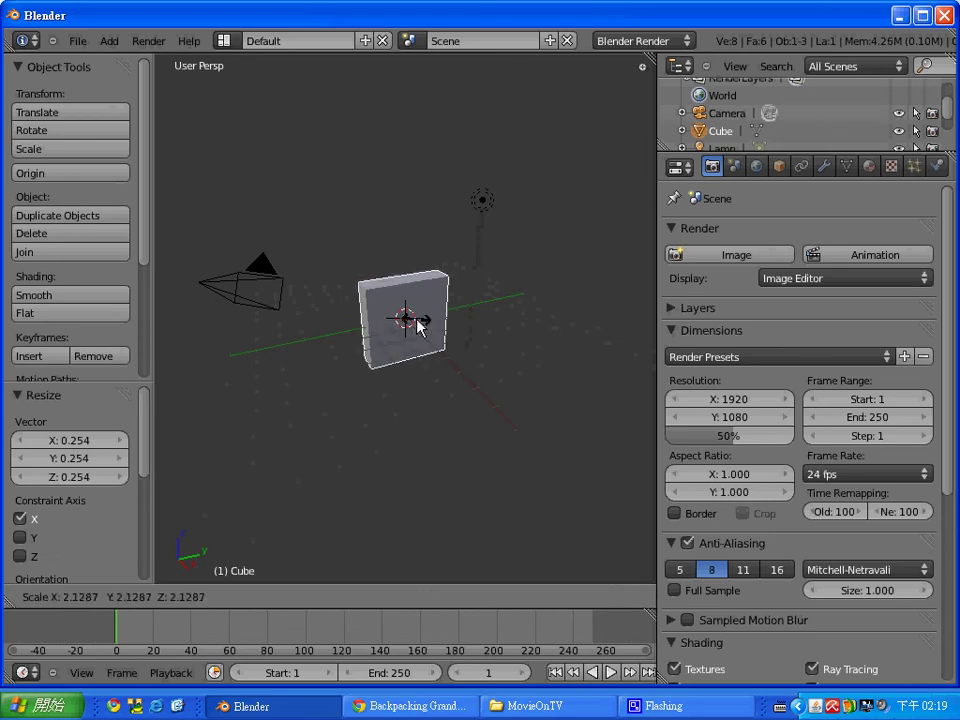
click(412, 322)
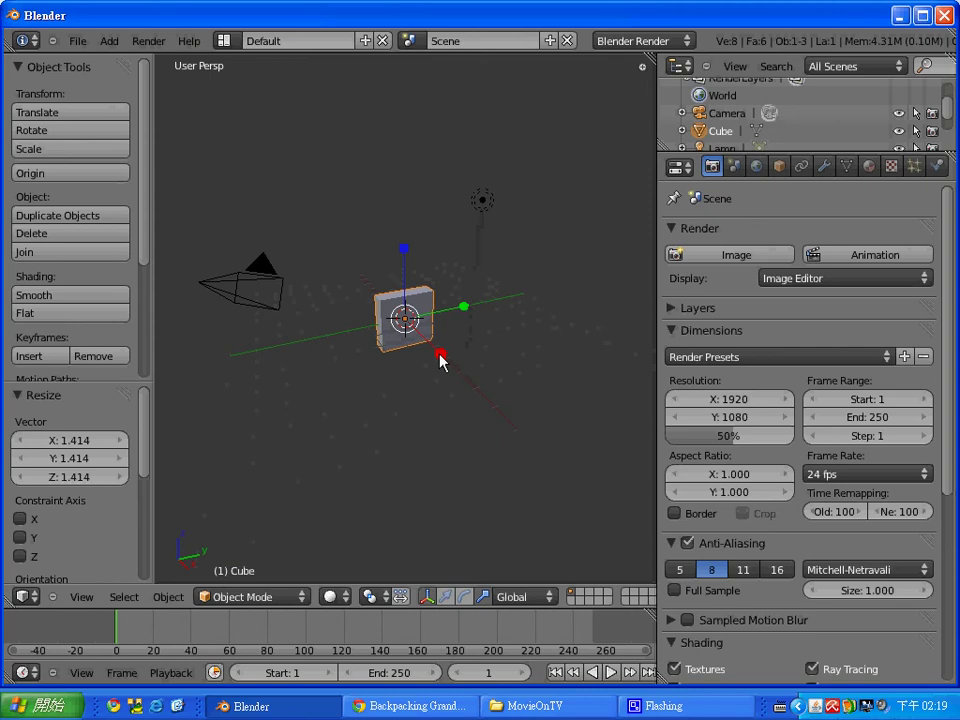
key(s)
key(x)
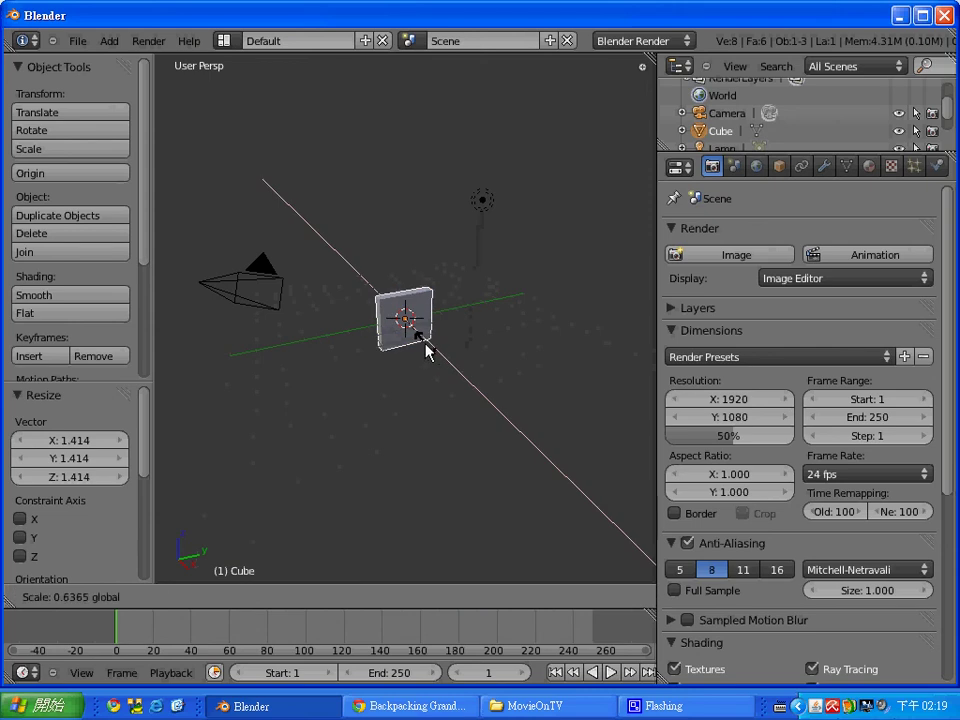
click(426, 349)
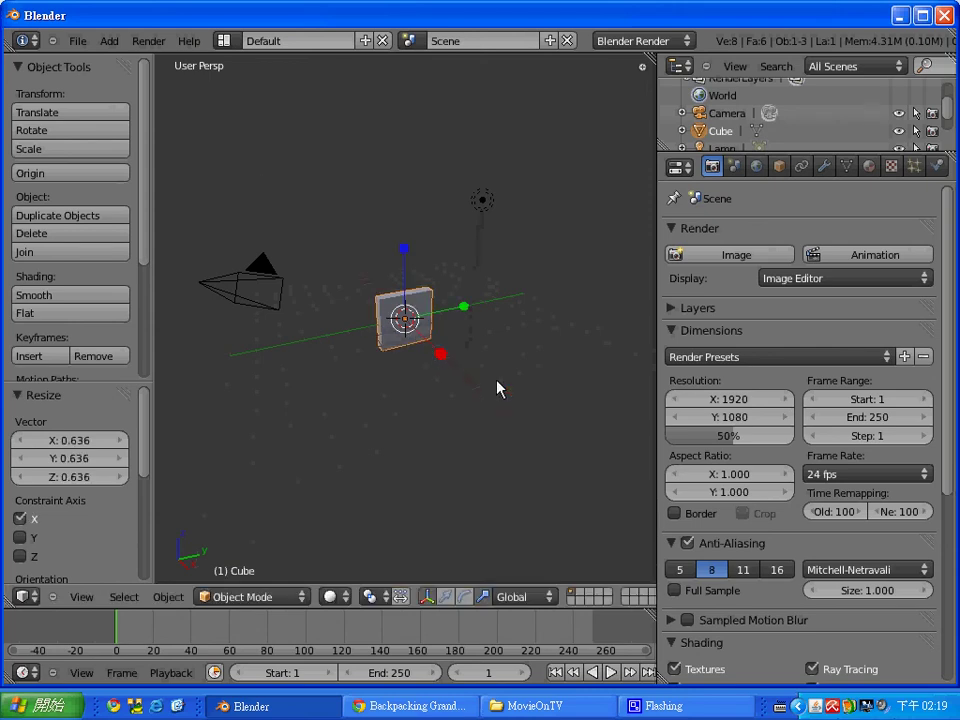
key(F12)
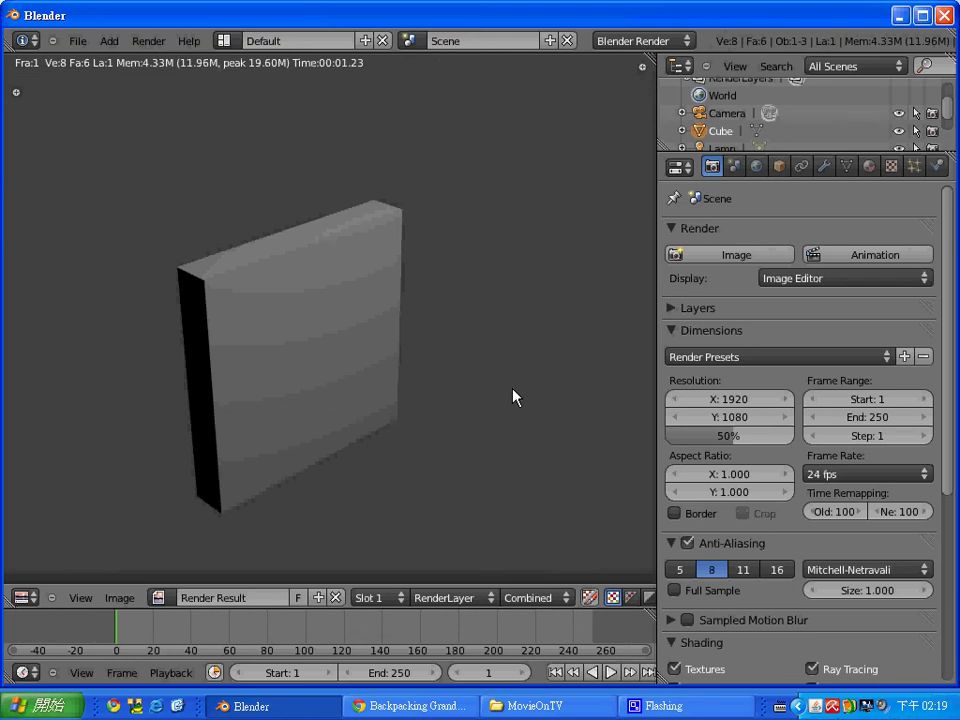
key(Escape)
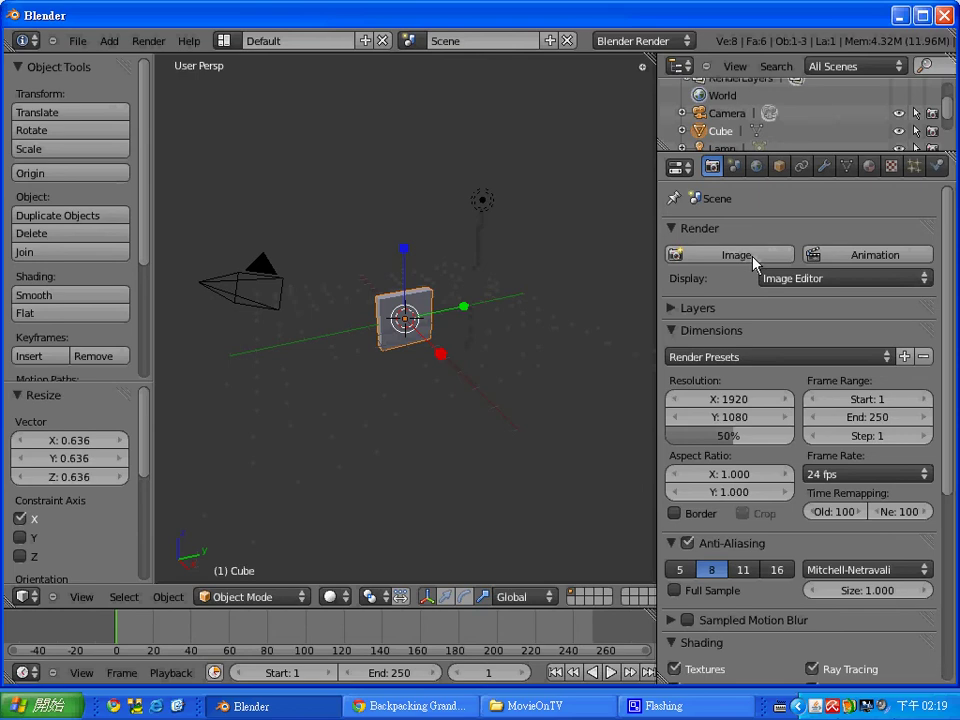
- Set the slab material's diffuse colour to R 0, G 0, B 0 and render it
click(869, 168)
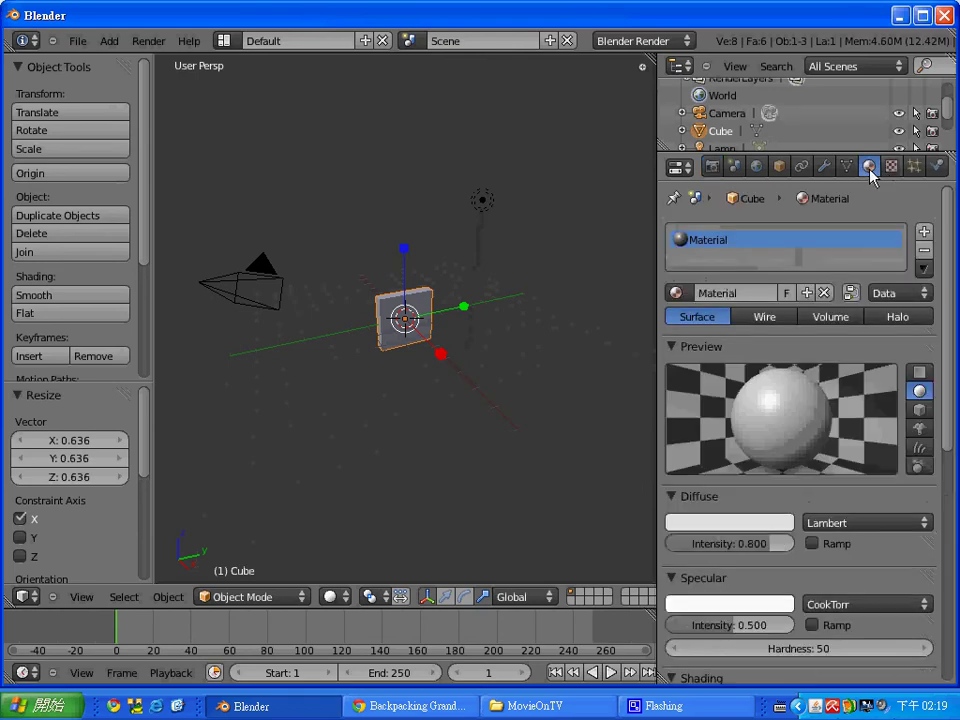
click(733, 523)
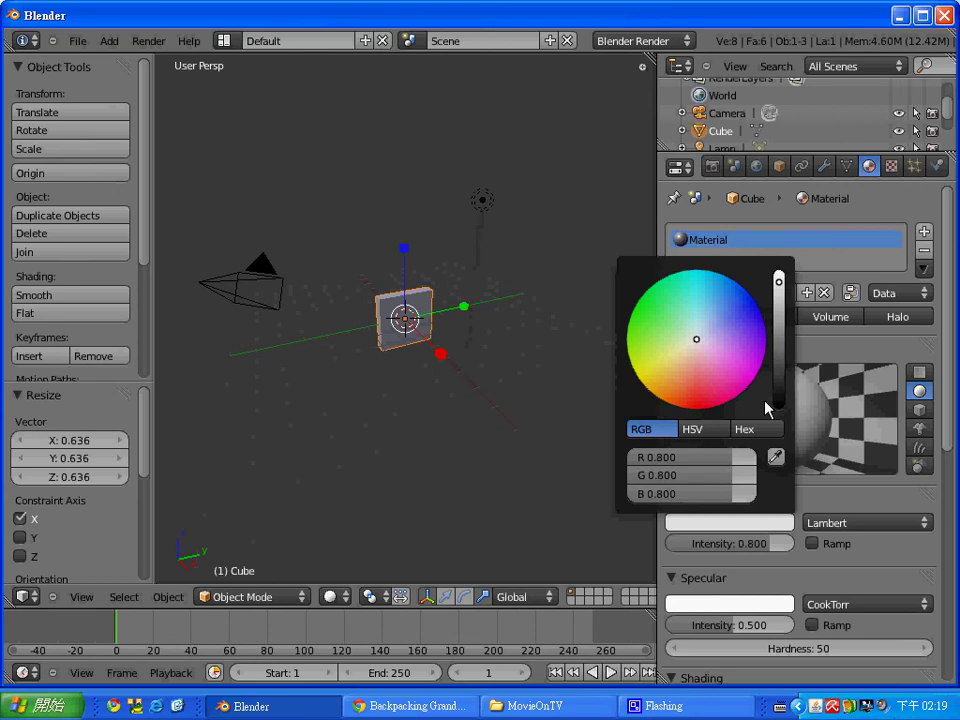
click(674, 462)
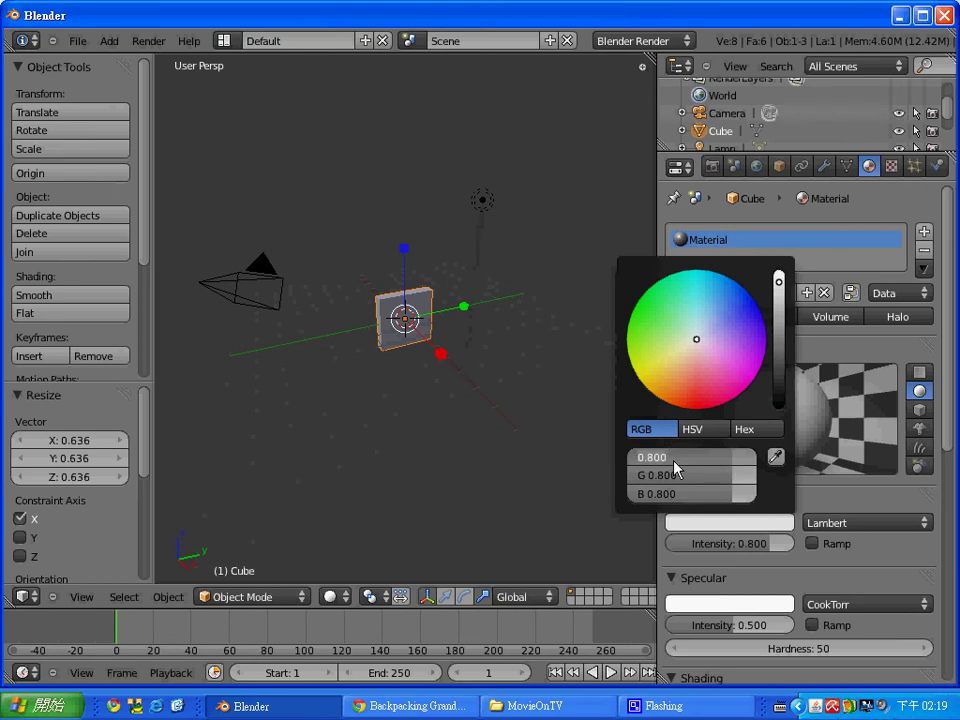
text(0)
key(Return)
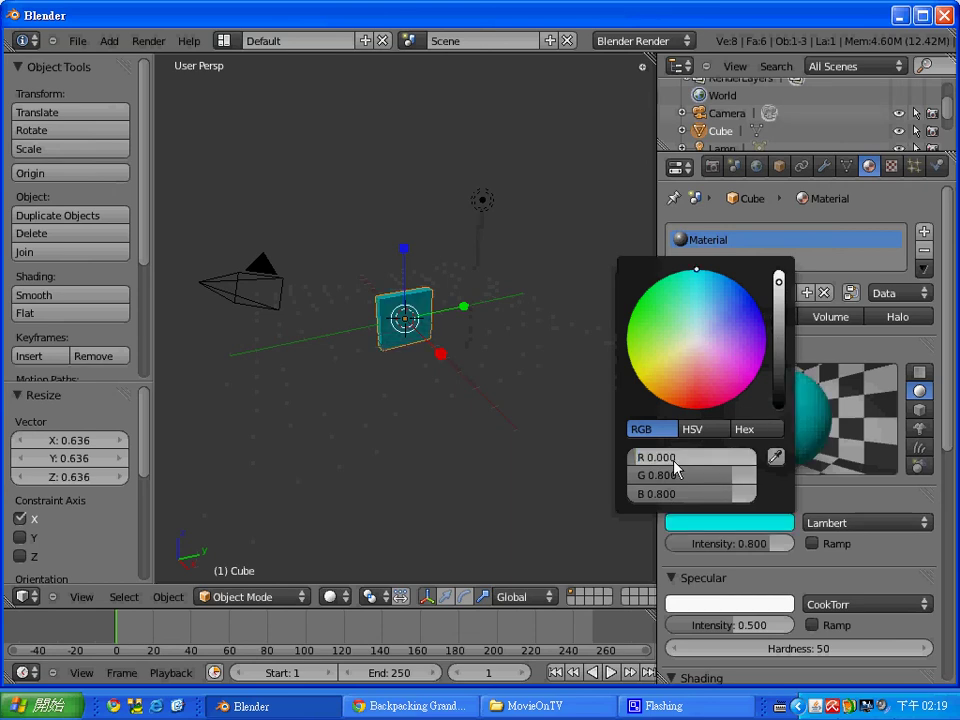
click(731, 524)
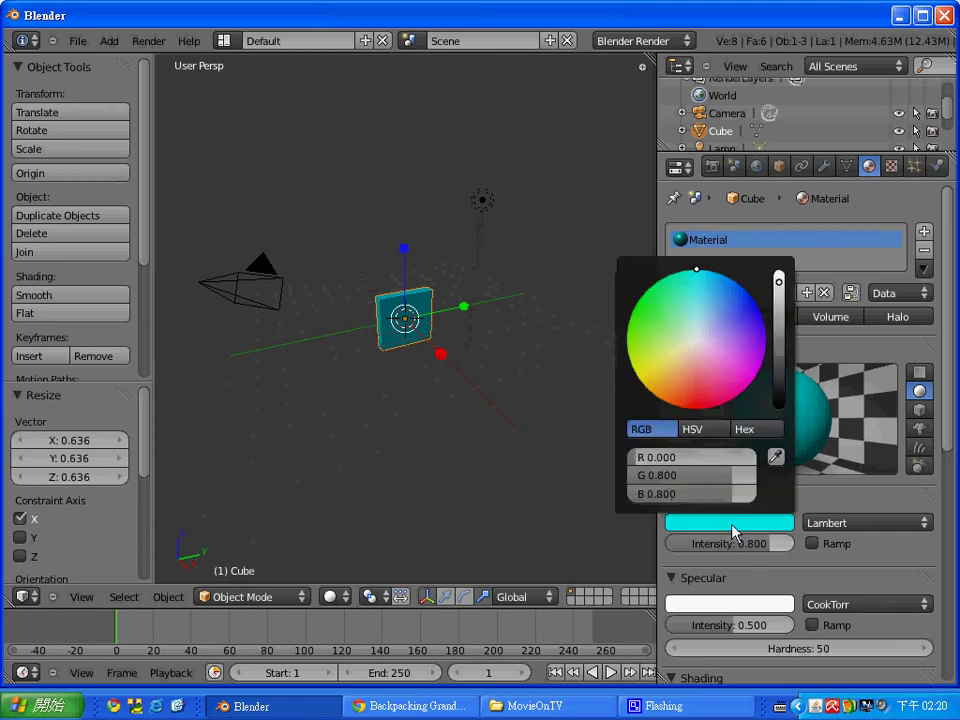
click(655, 476)
text(0)
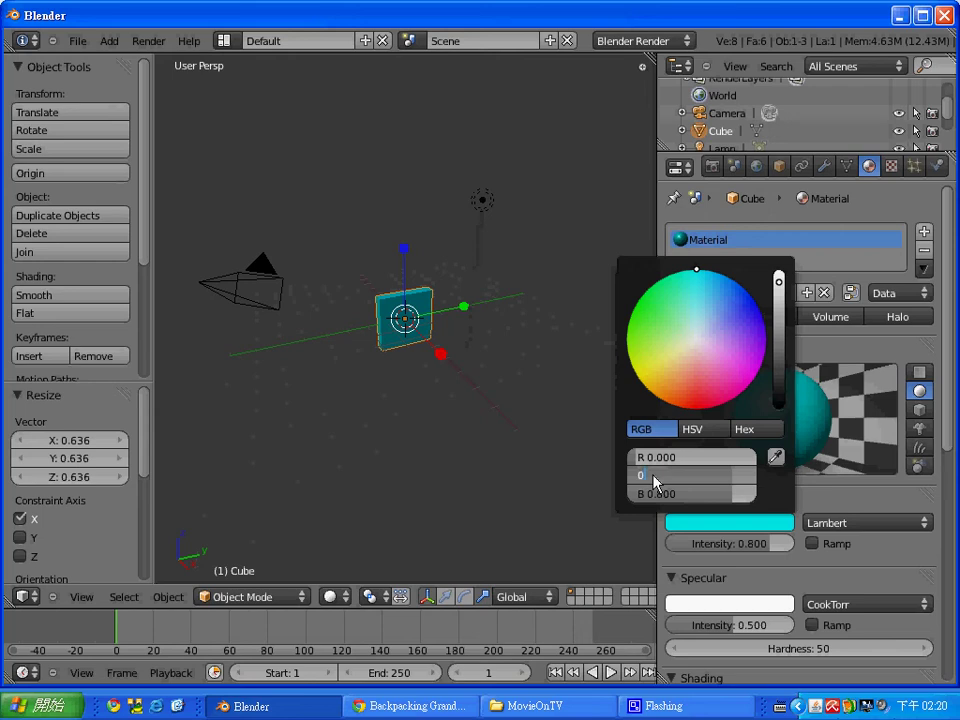
key(Return)
click(651, 494)
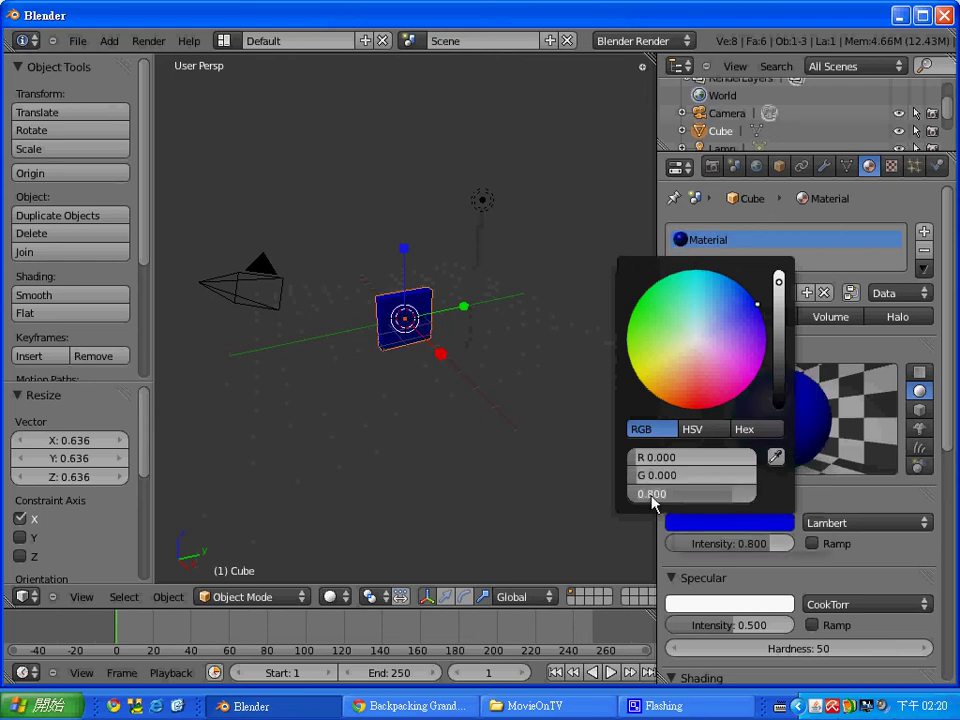
text(0)
key(Return)
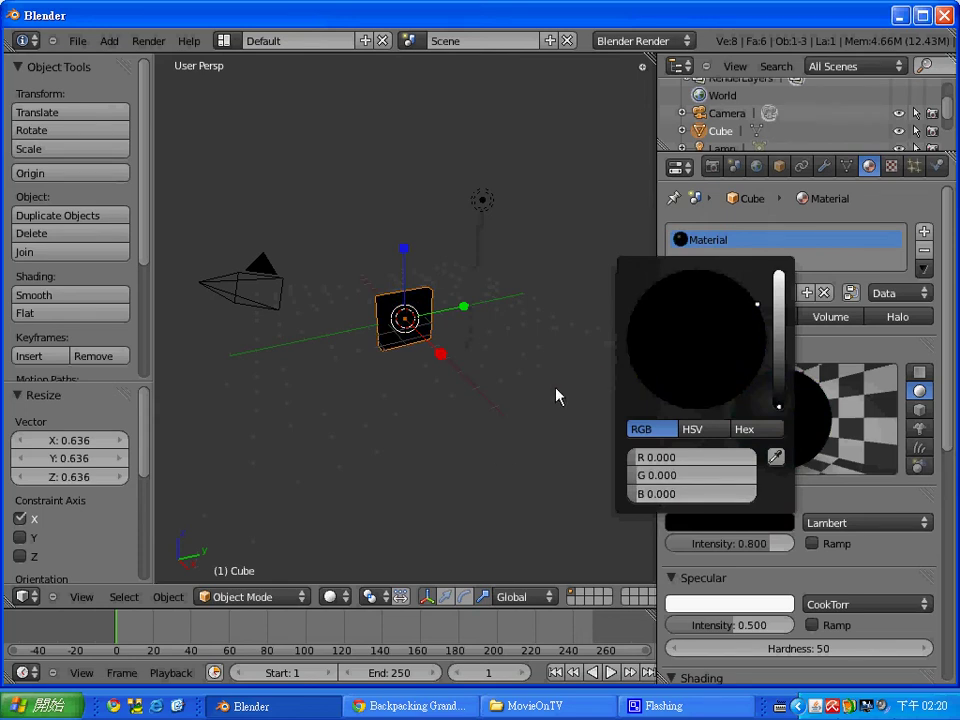
key(Escape)
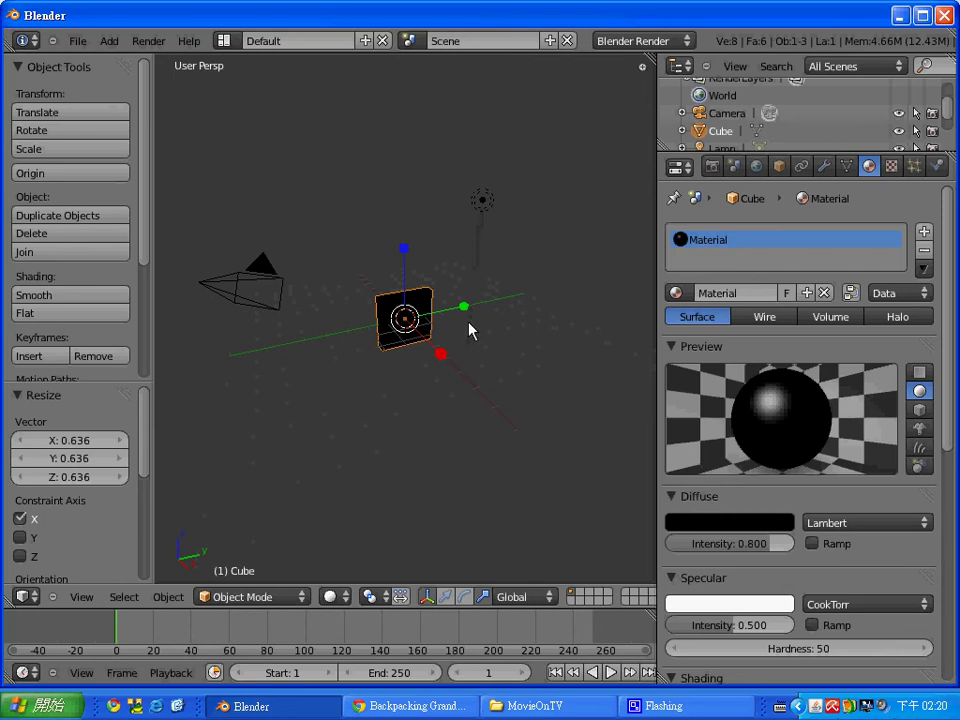
key(F12)
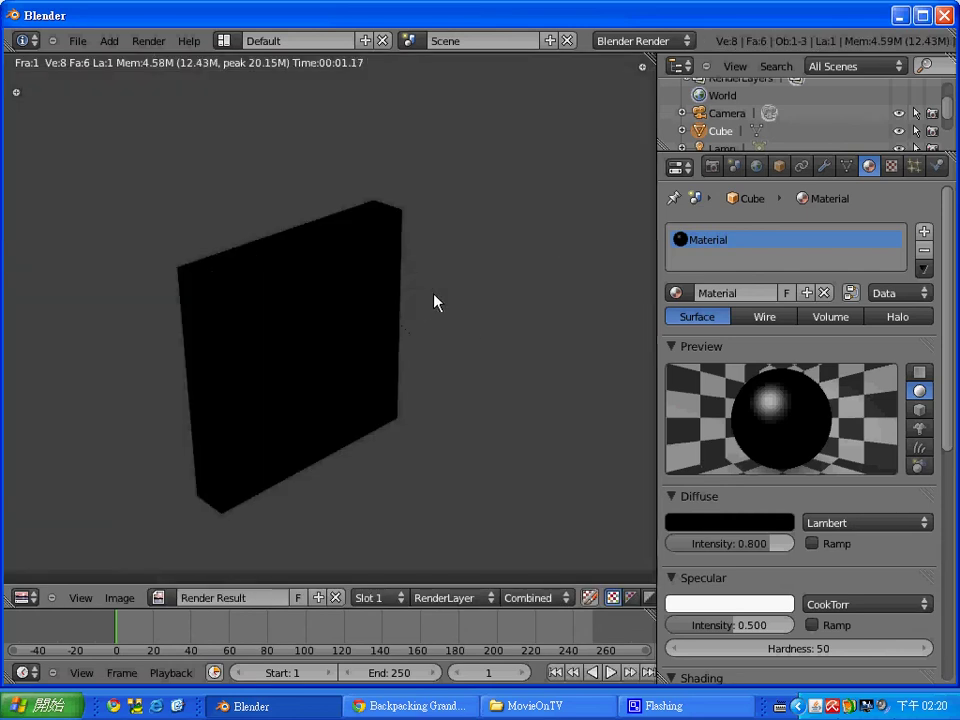
- In top view, duplicate the lamp twice, placing Lamp.001 and Lamp.002 around the slab, then render
key(Escape)
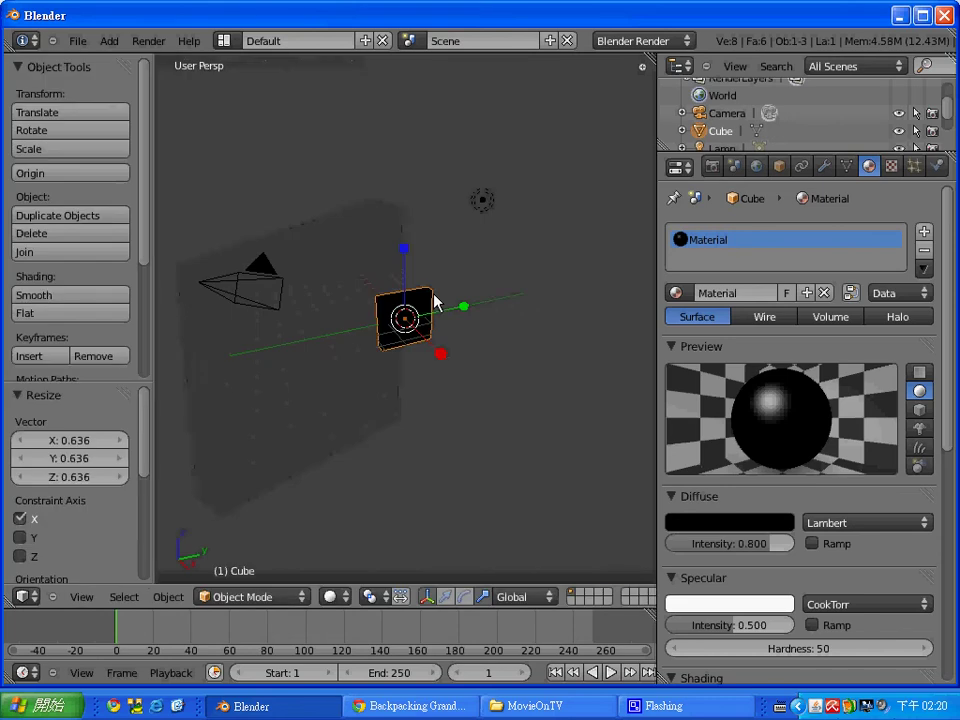
right_click(494, 207)
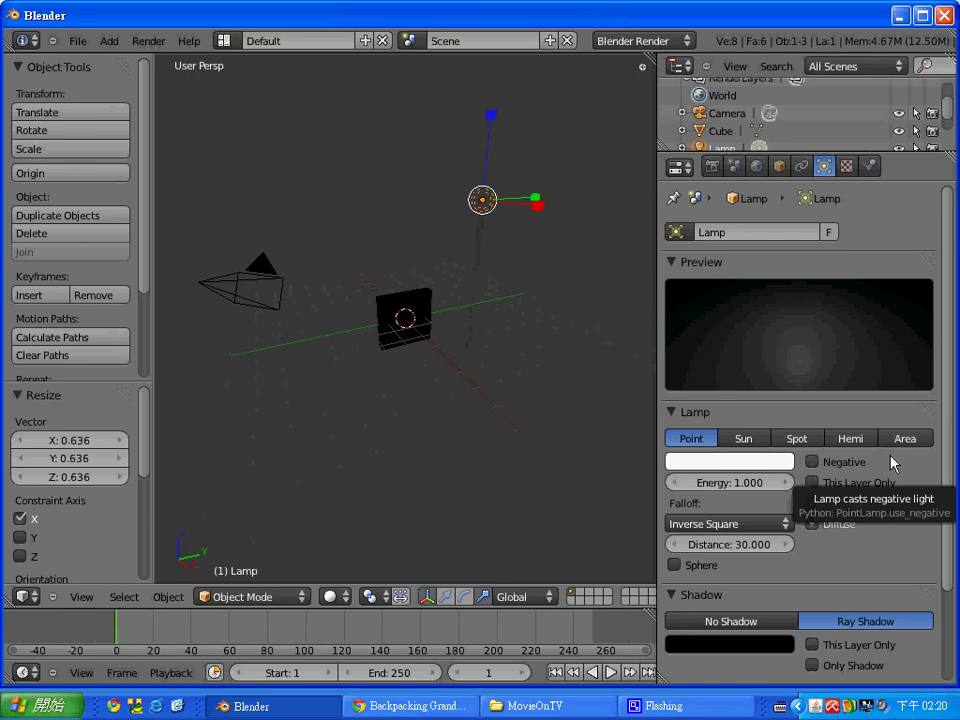
click(481, 466)
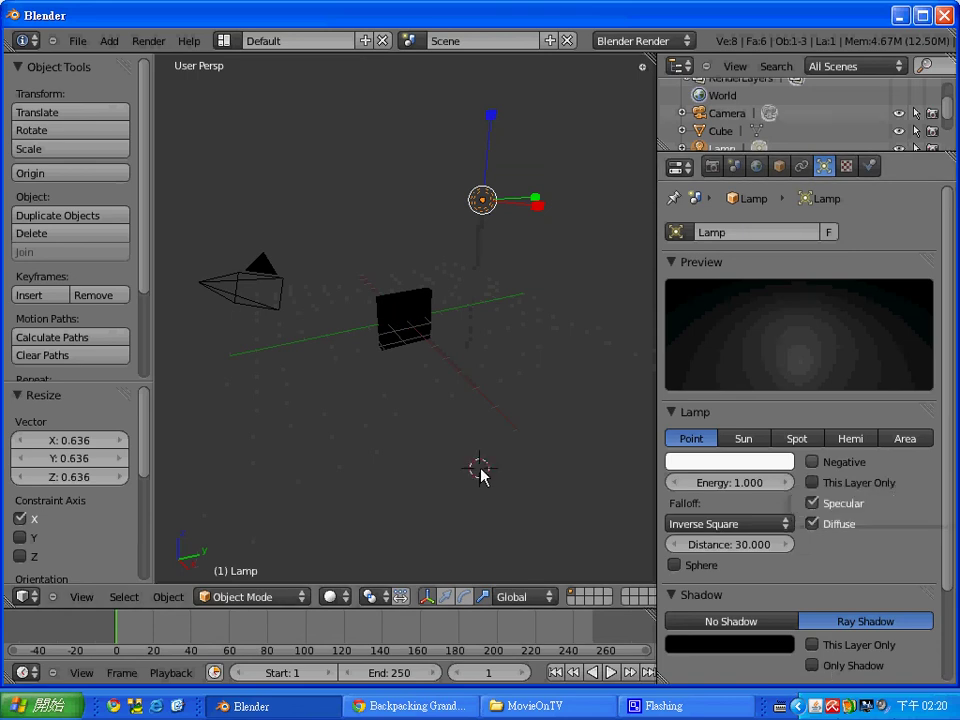
key(KP_7)
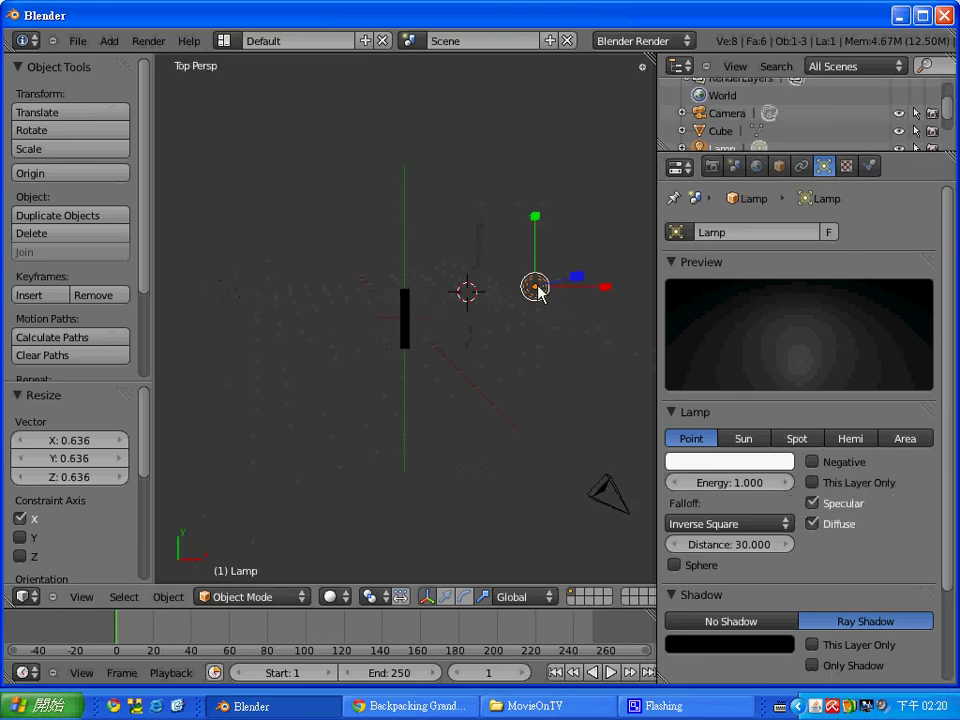
key(shift+d)
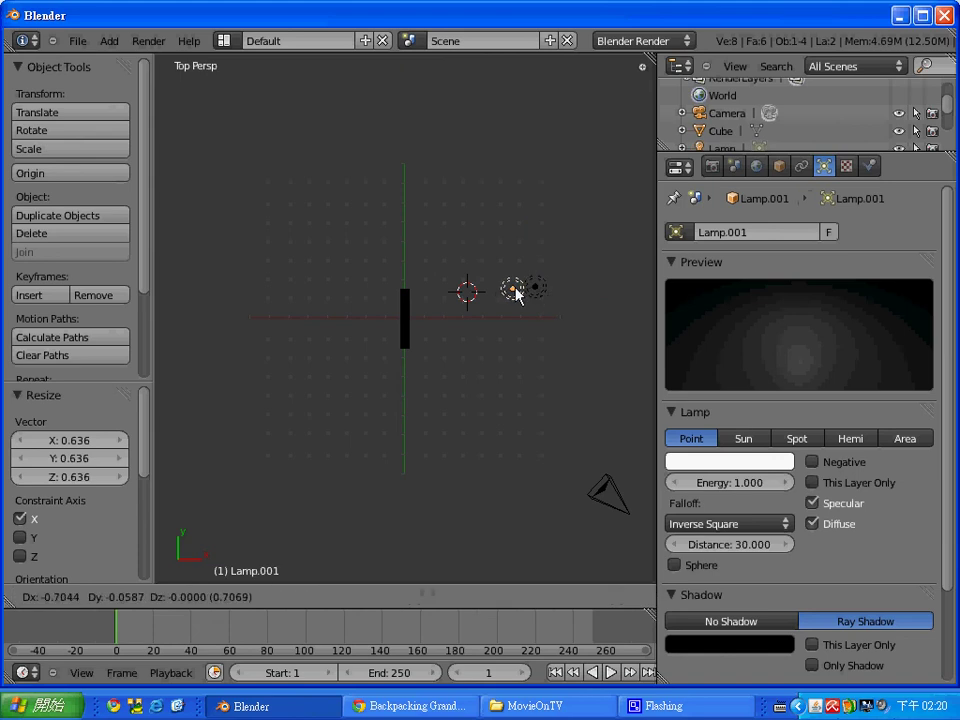
click(484, 416)
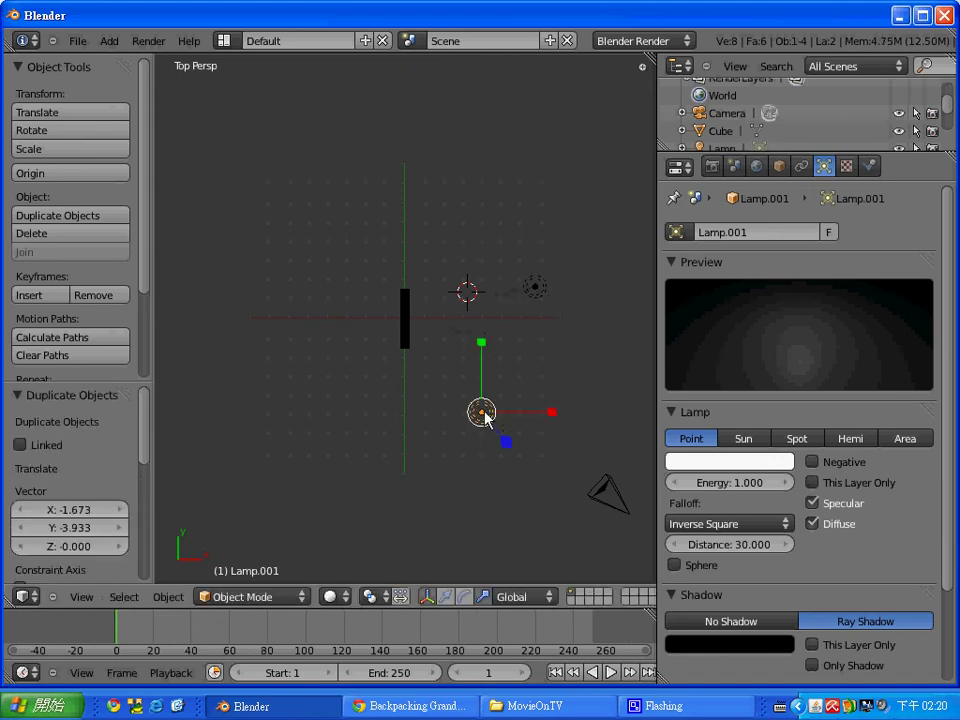
key(shift+d)
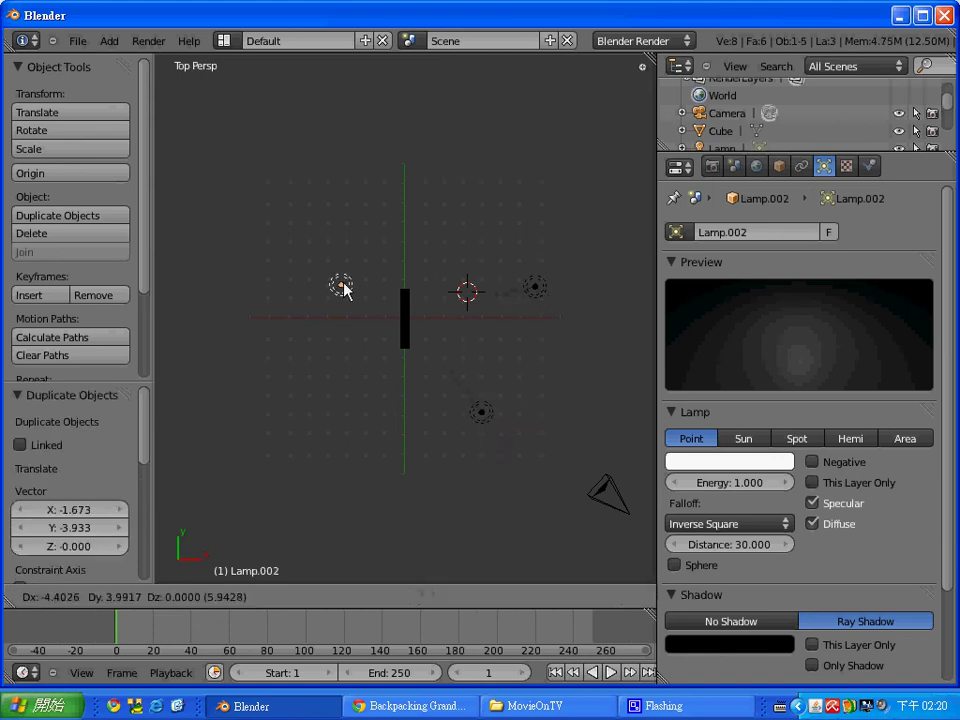
click(339, 273)
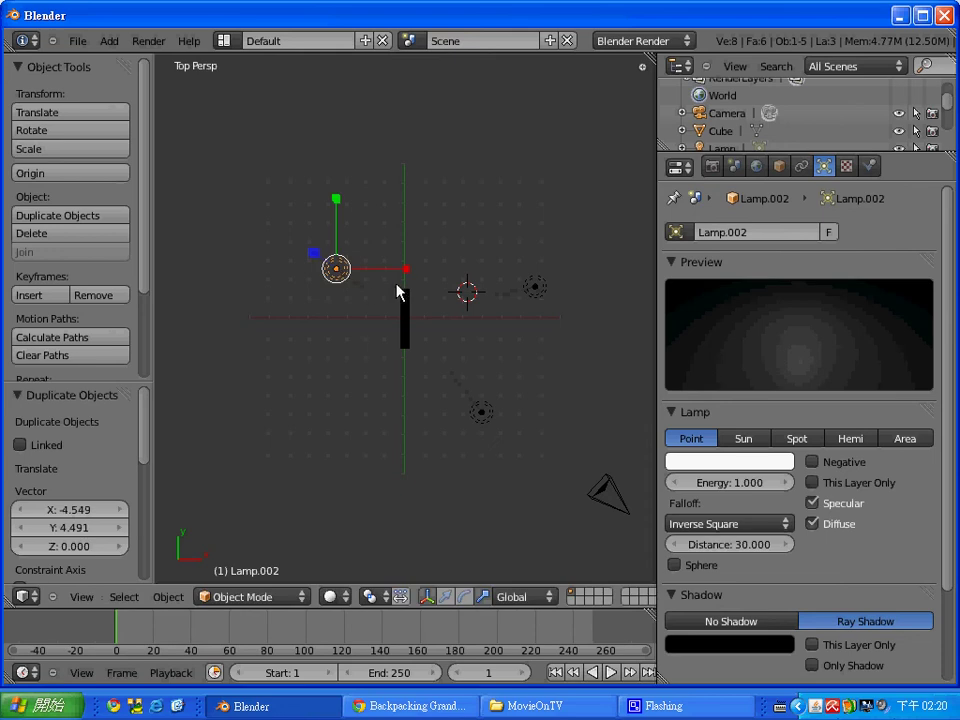
key(F12)
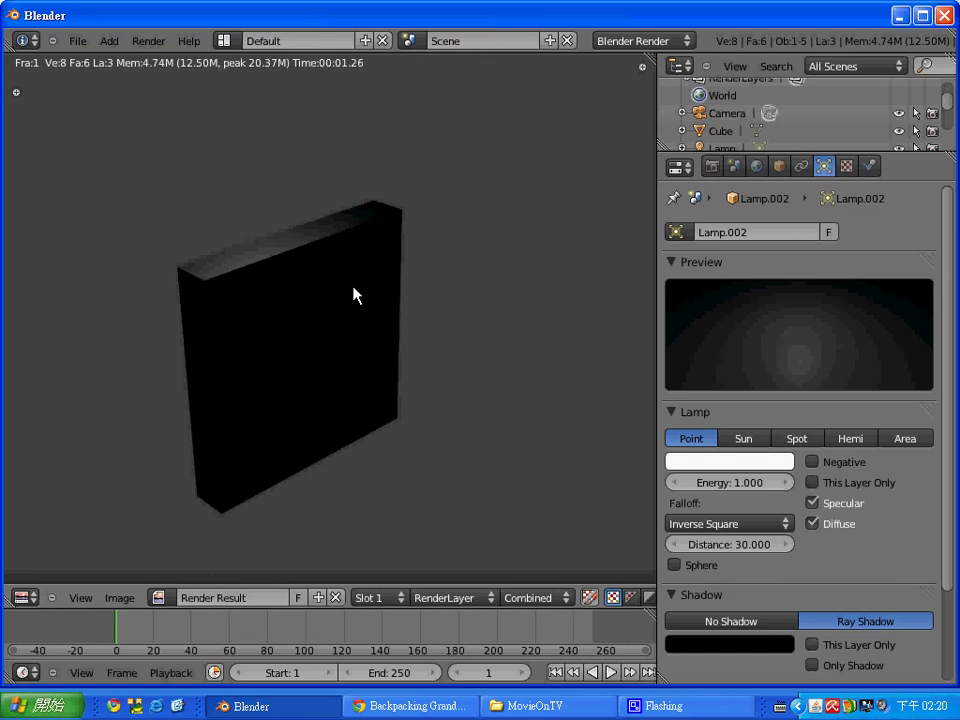
key(Escape)
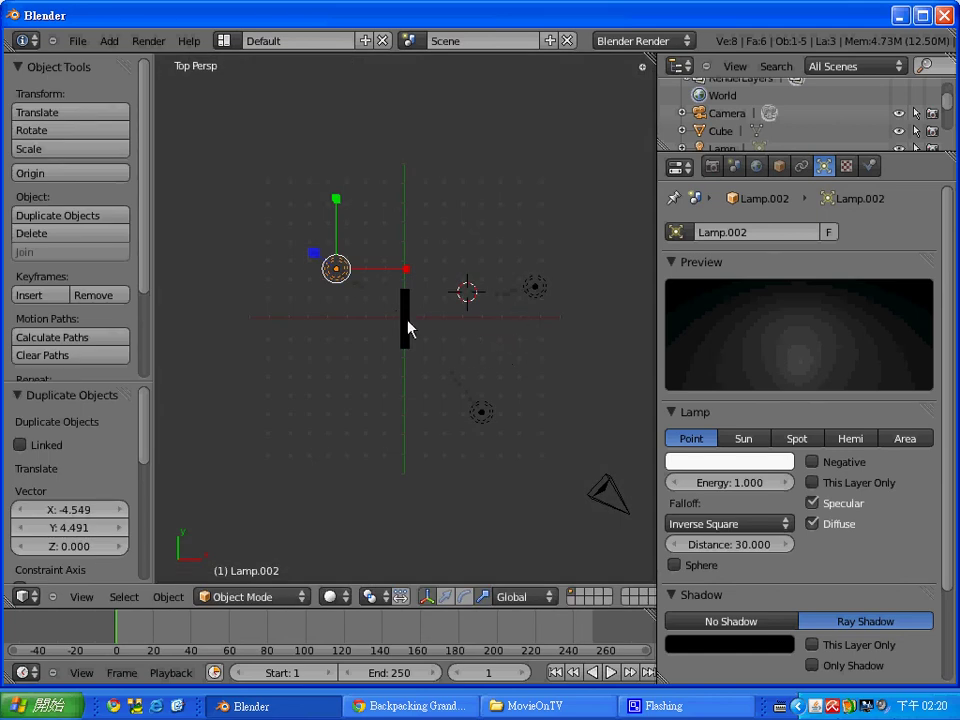
- From side view, move the slab about 4.1 units up along Z and render to check
key(KP_3)
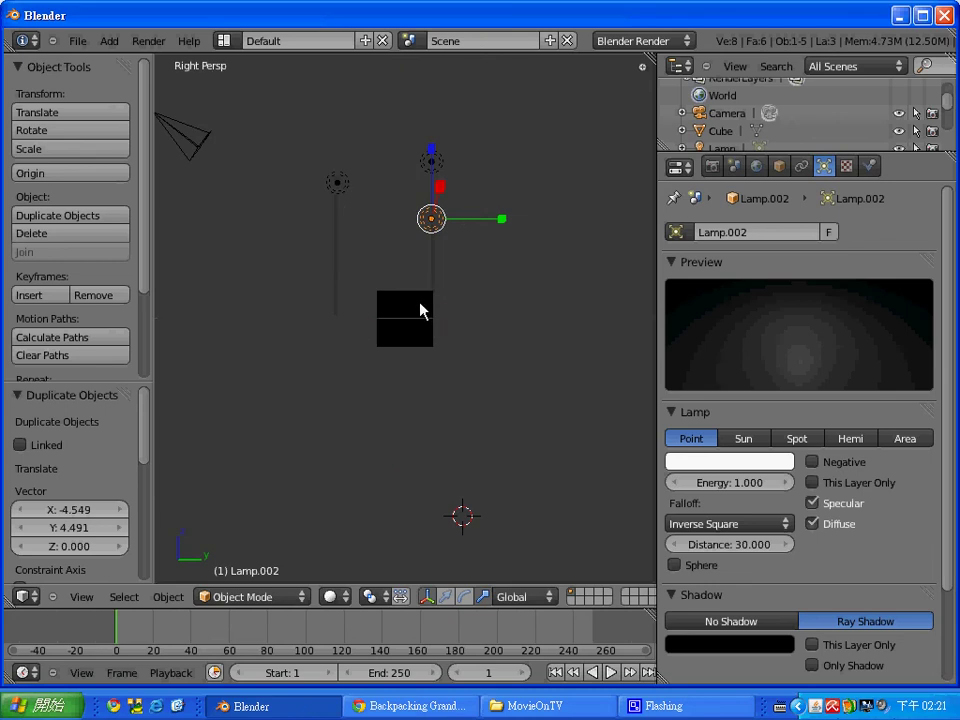
right_click(420, 305)
key(g)
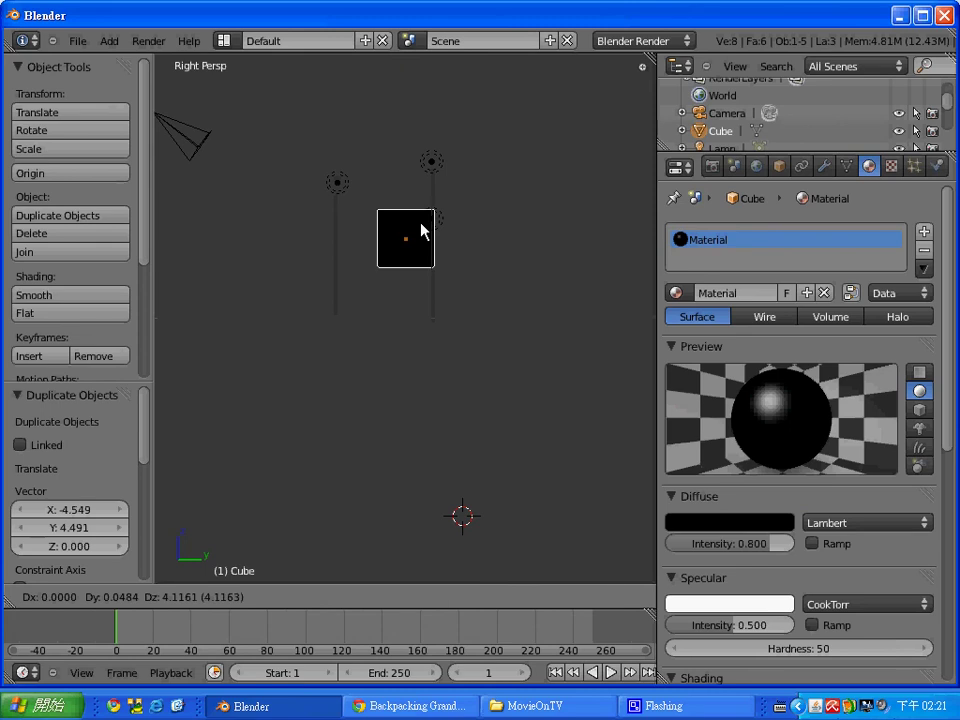
click(420, 229)
key(F12)
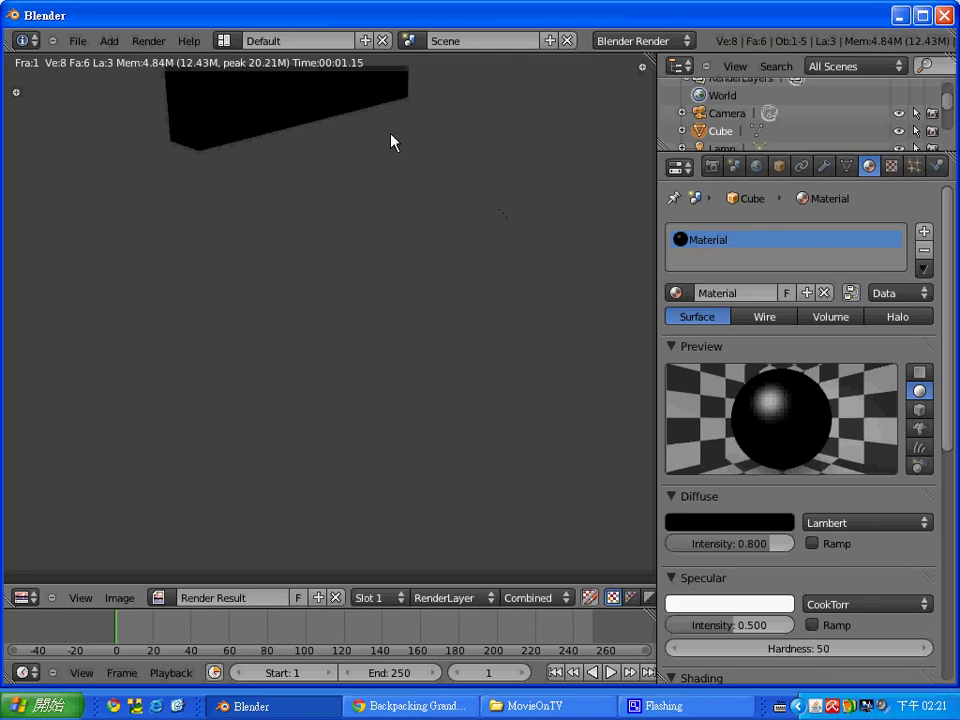
key(Escape)
- Give the camera a Track To constraint targeting the slab, then render the framed view
right_click(197, 153)
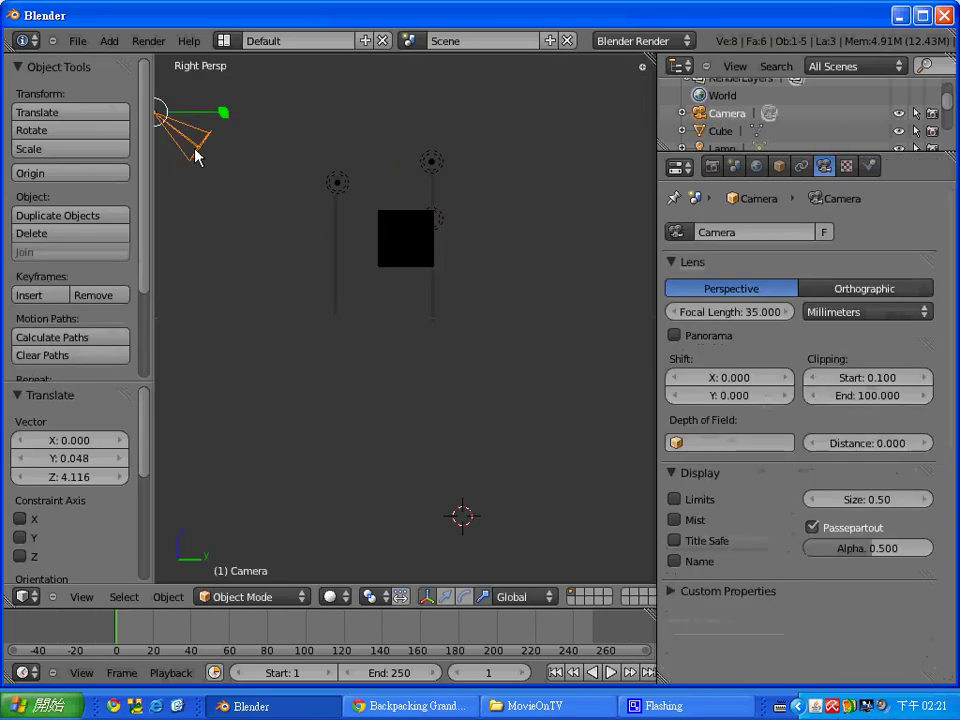
right_click(406, 236)
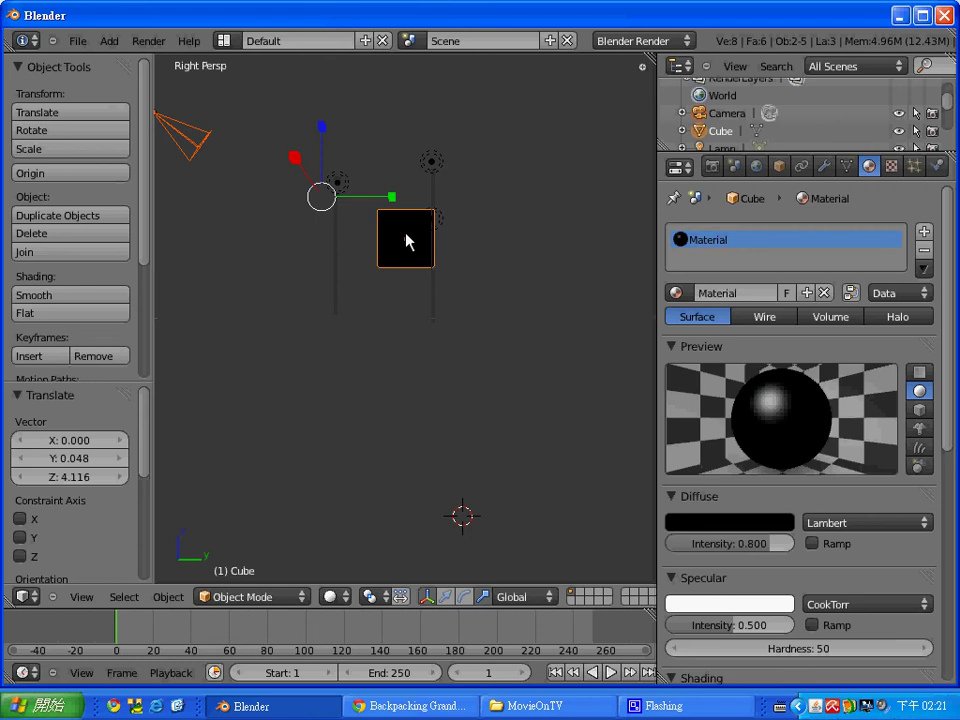
key(ctrl+t)
key(Down)
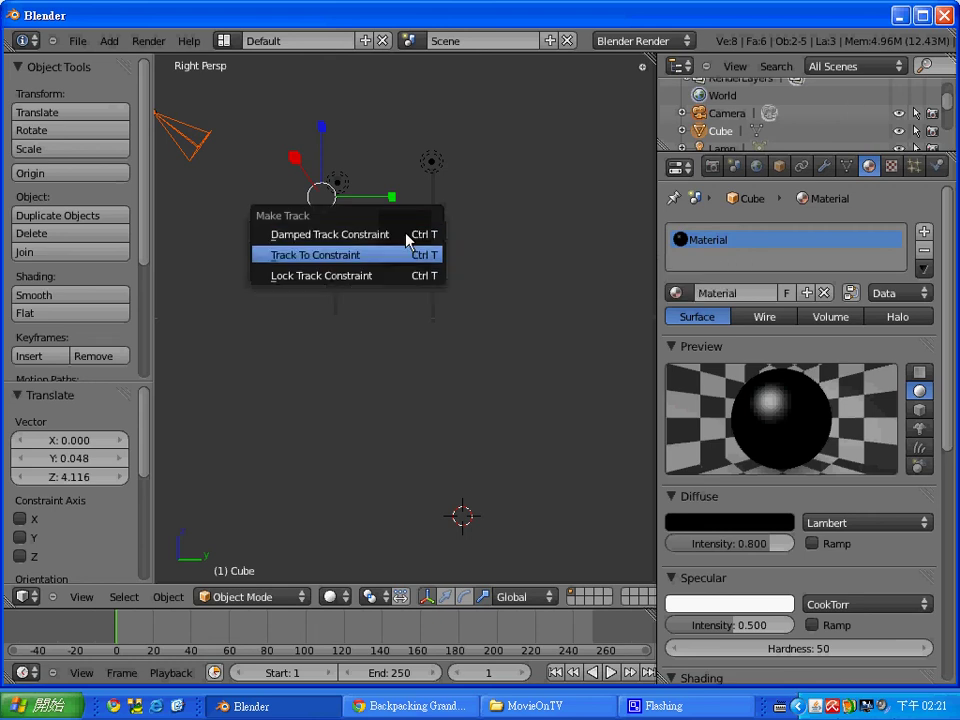
key(Return)
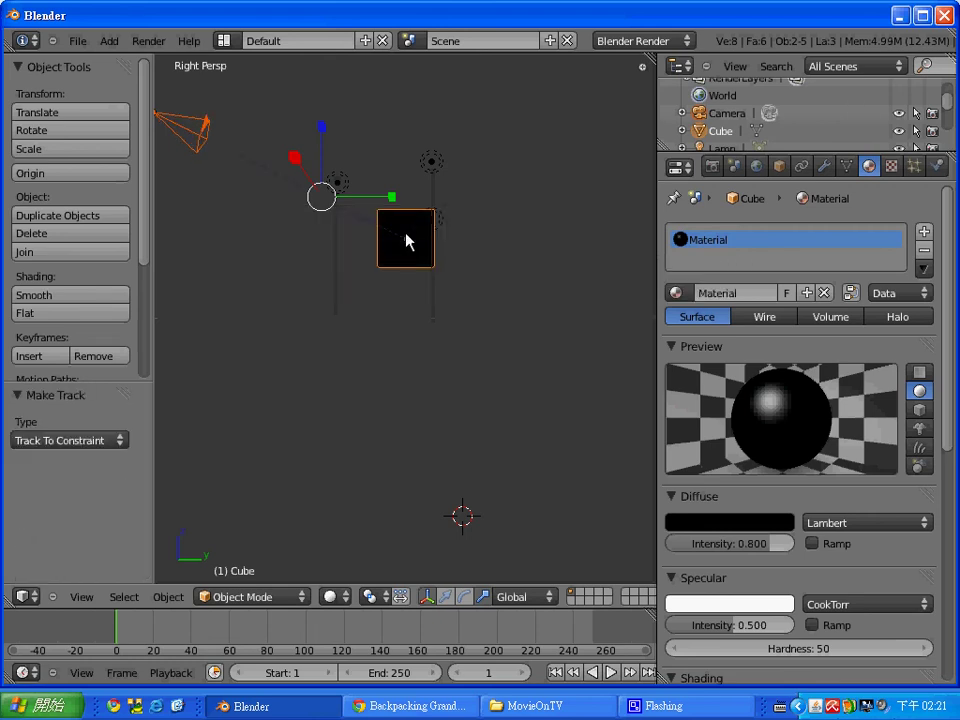
key(F12)
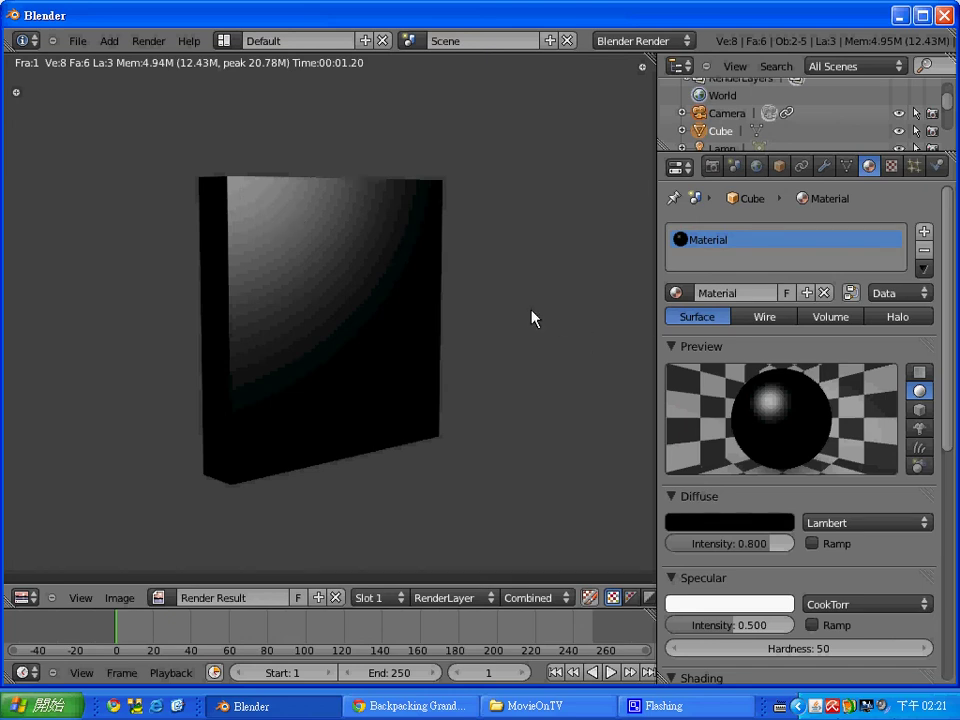
key(Escape)
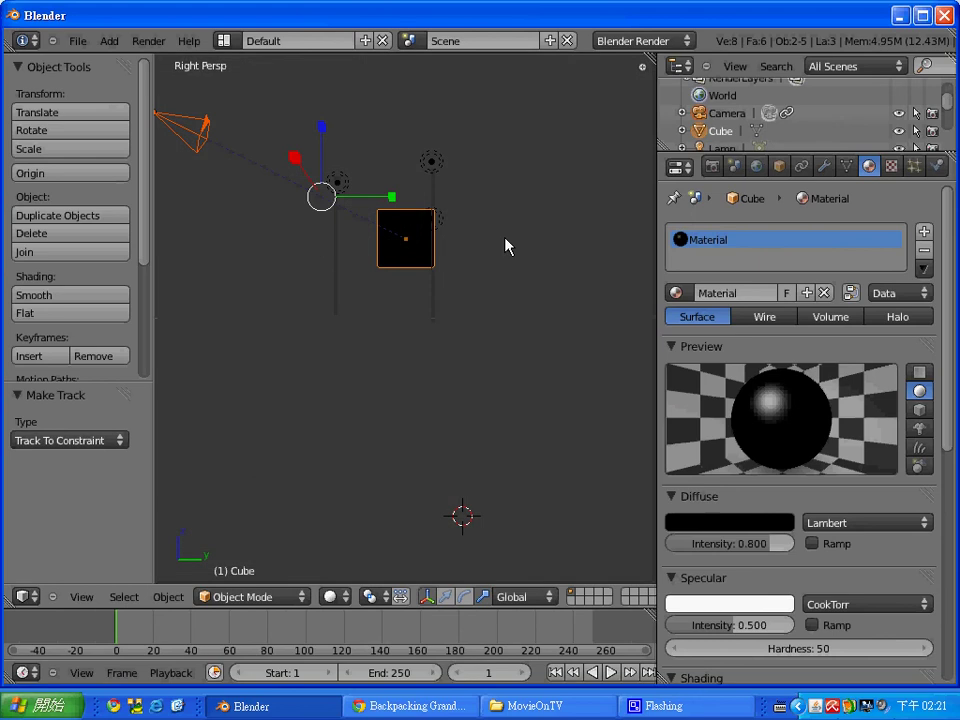
- Add a Bevel modifier to the slab and render the bevelled result
click(823, 167)
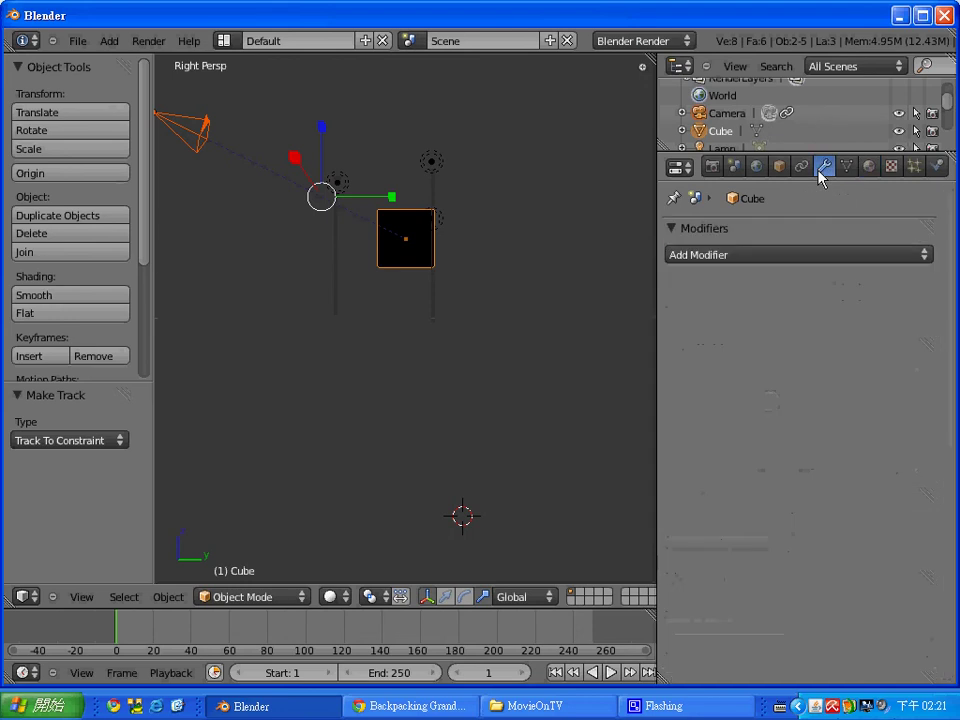
click(857, 255)
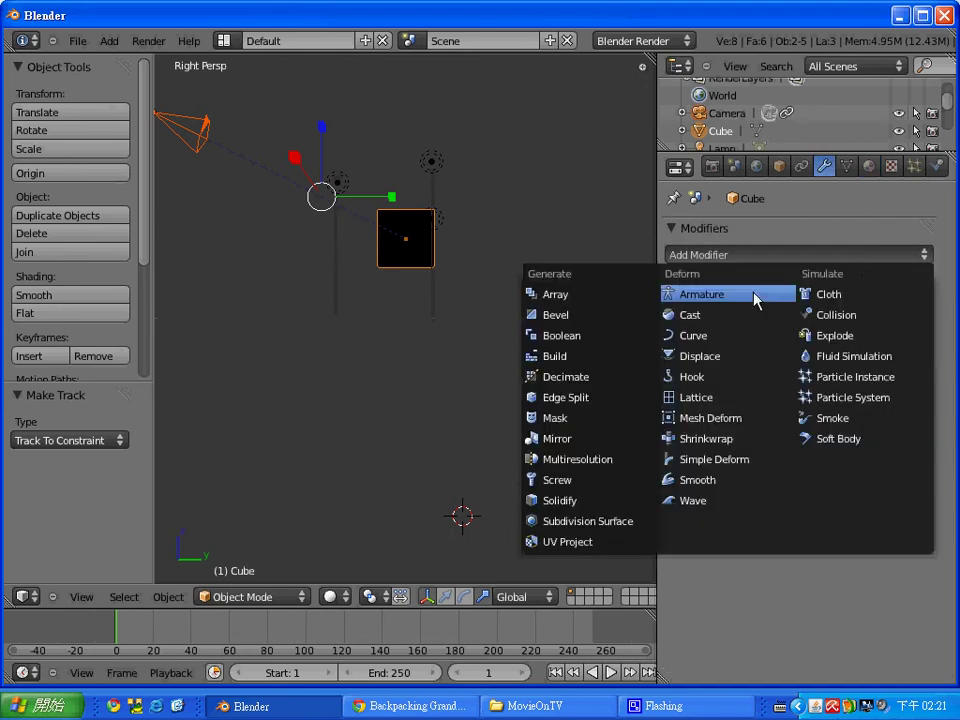
click(603, 316)
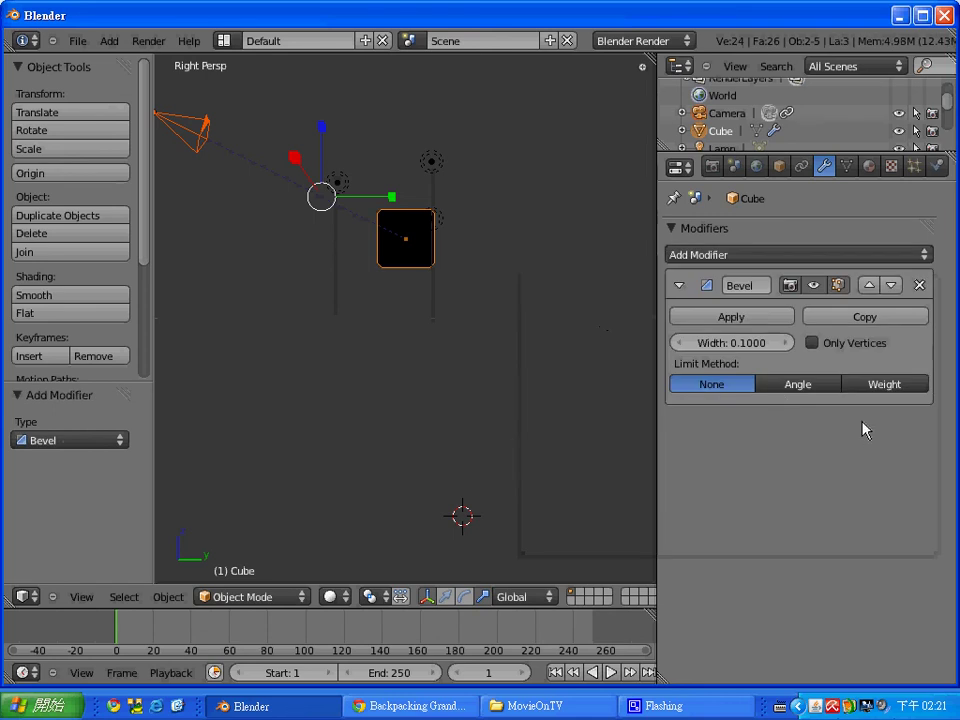
key(F12)
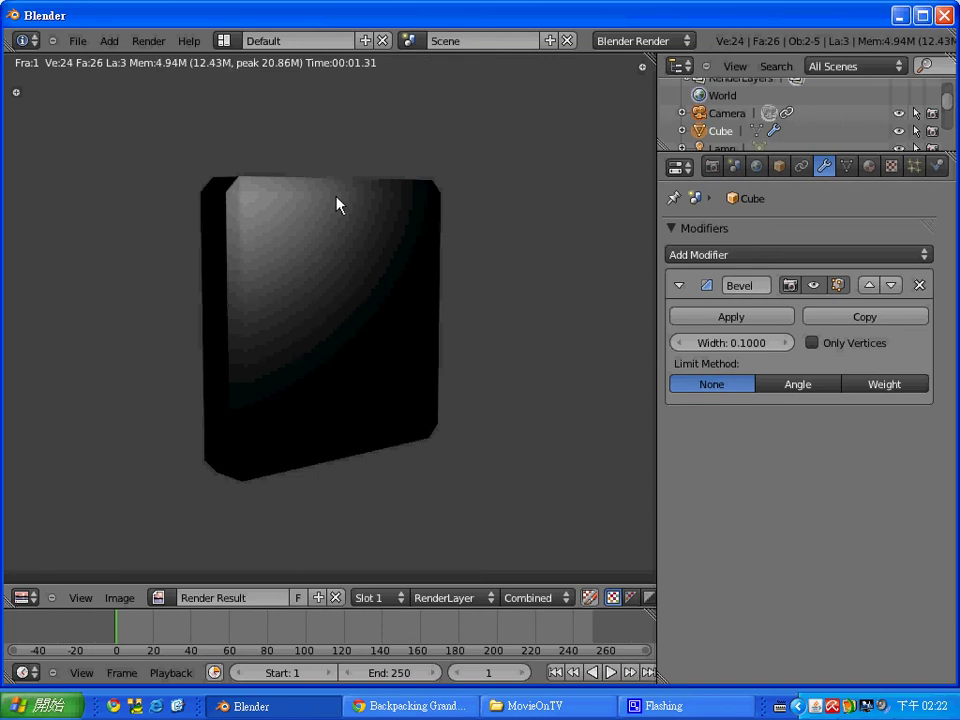
- Set the bevel width to 0.03, re-render, and apply the modifier to the mesh
click(748, 352)
key(BackSpace)
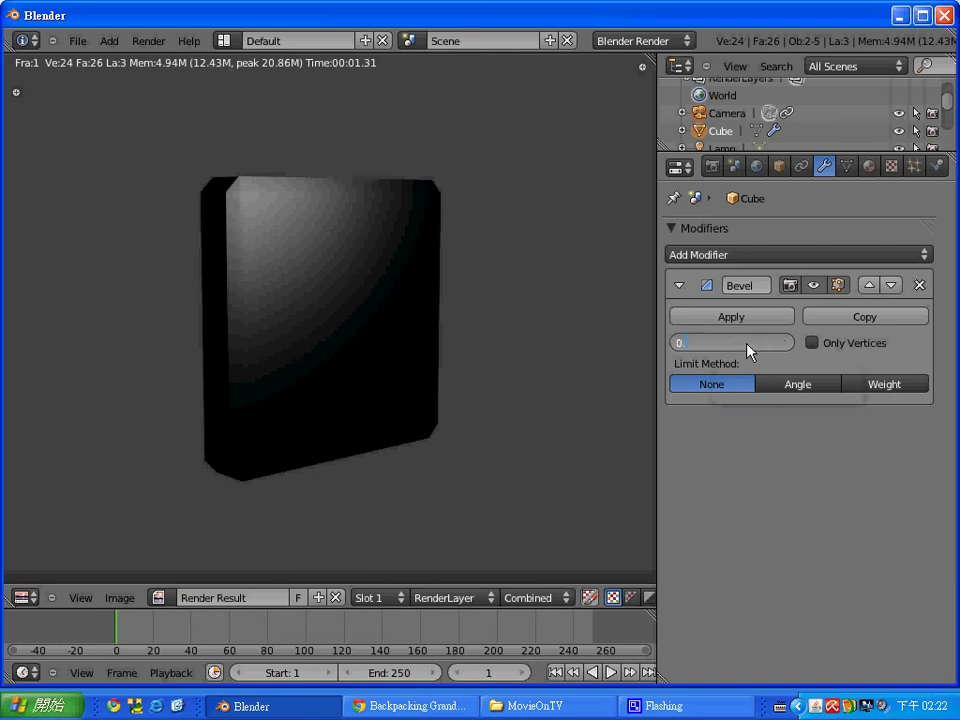
text(0.03)
key(Return)
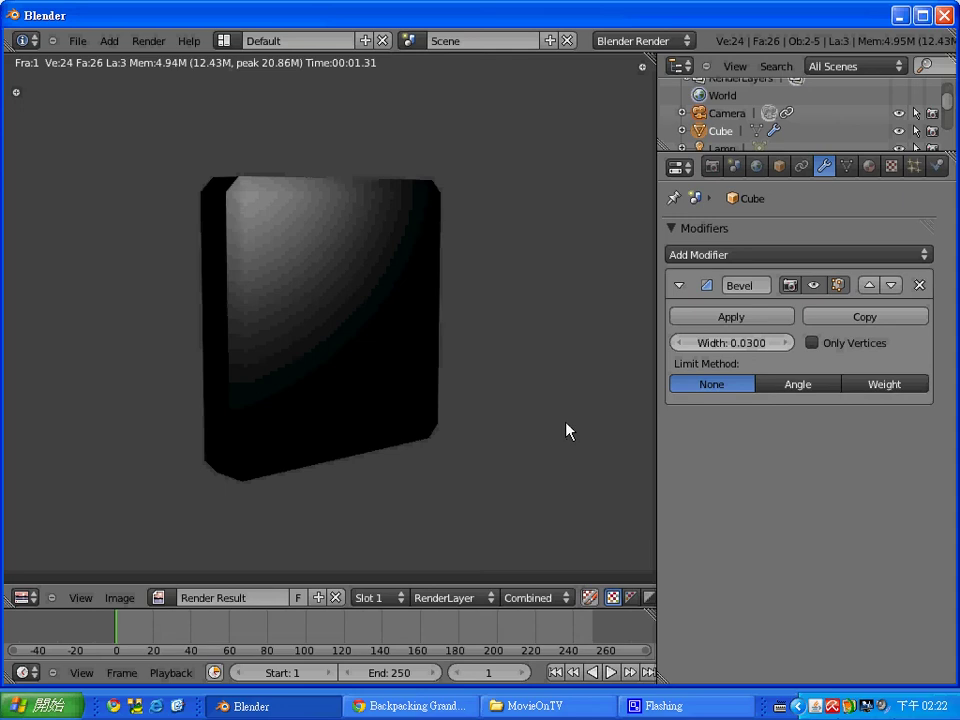
key(F12)
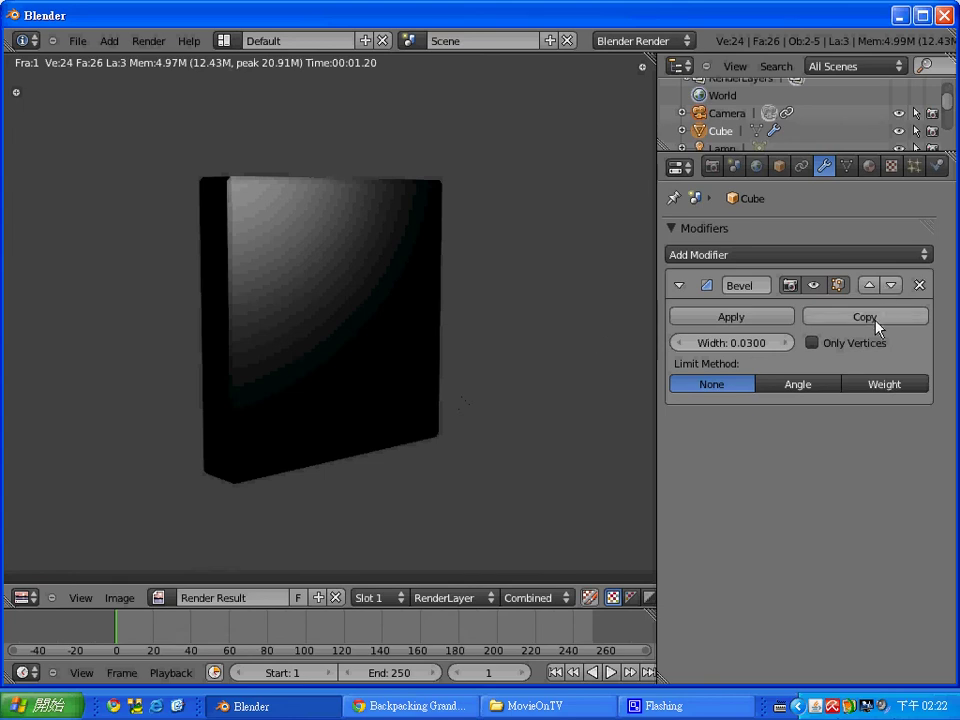
click(701, 320)
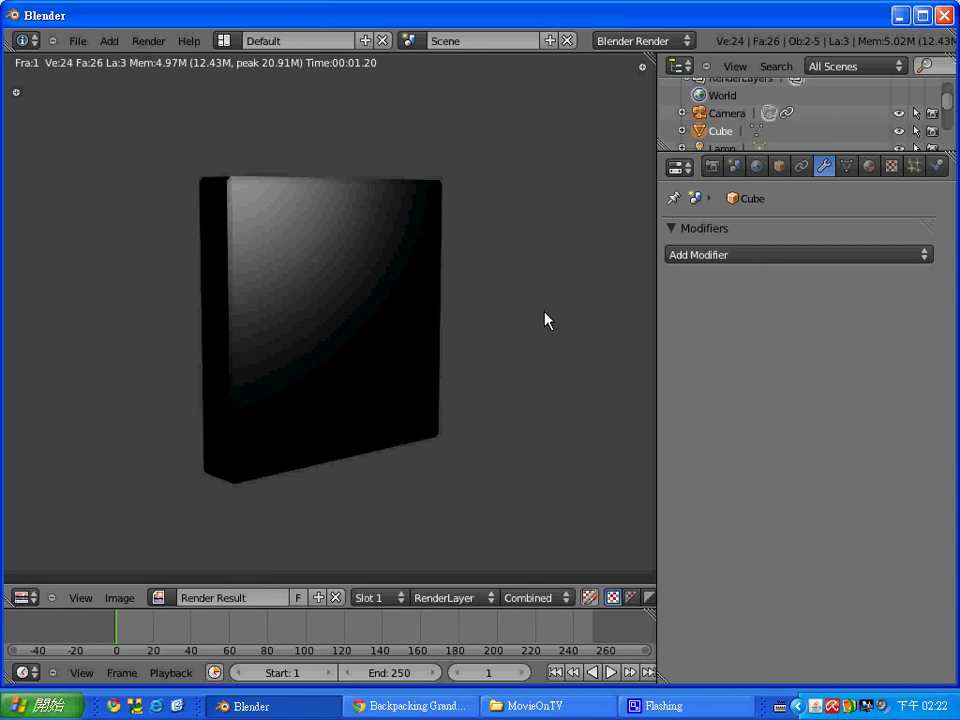
key(Escape)
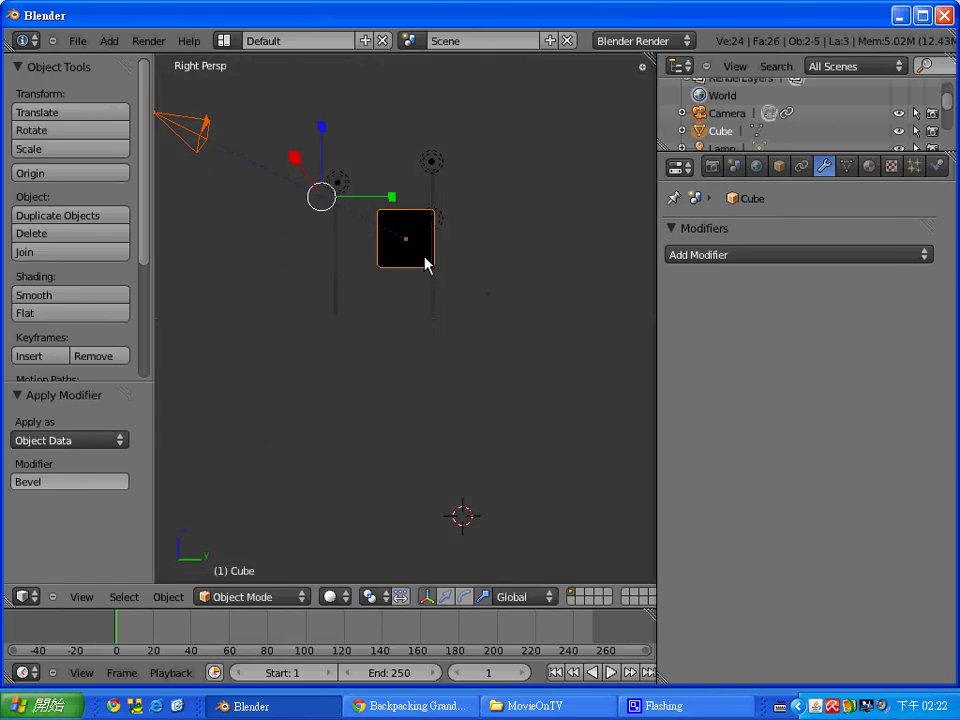
- In Edit Mode, deselect everything and select the slab's large front face in face-select mode
key(Tab)
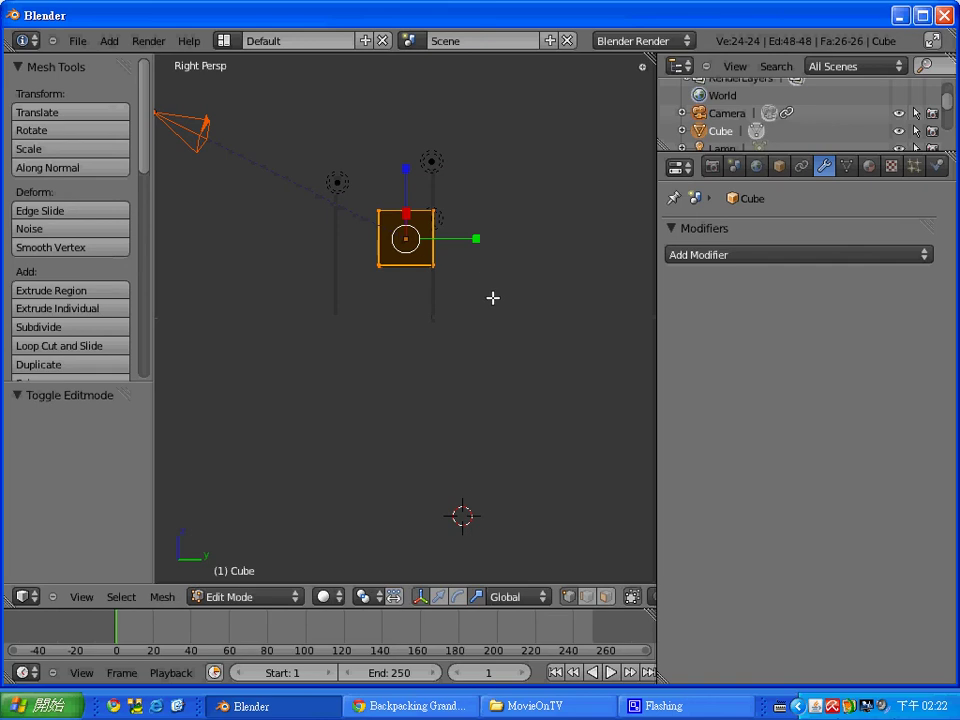
scroll(493, 297, up, 3)
middle_drag(553, 268, 540, 311)
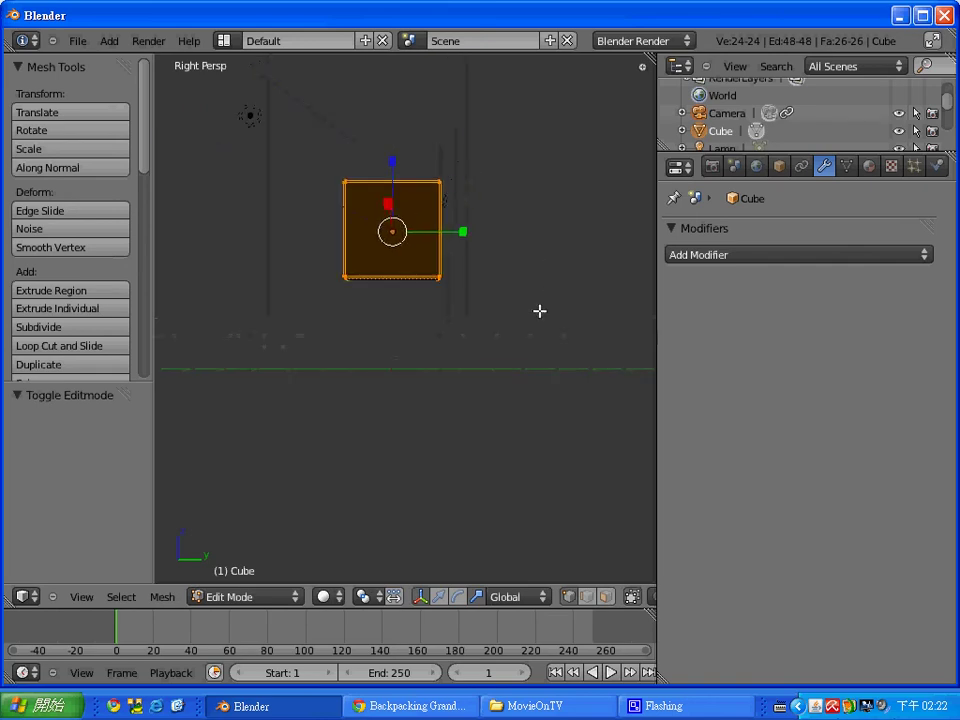
click(540, 311)
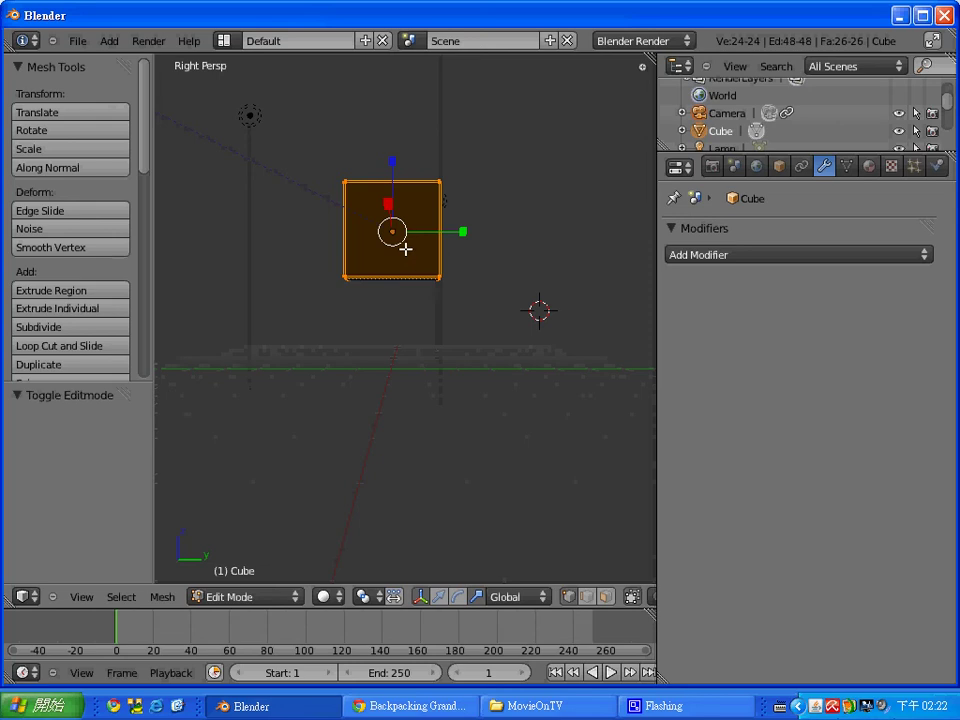
key(a)
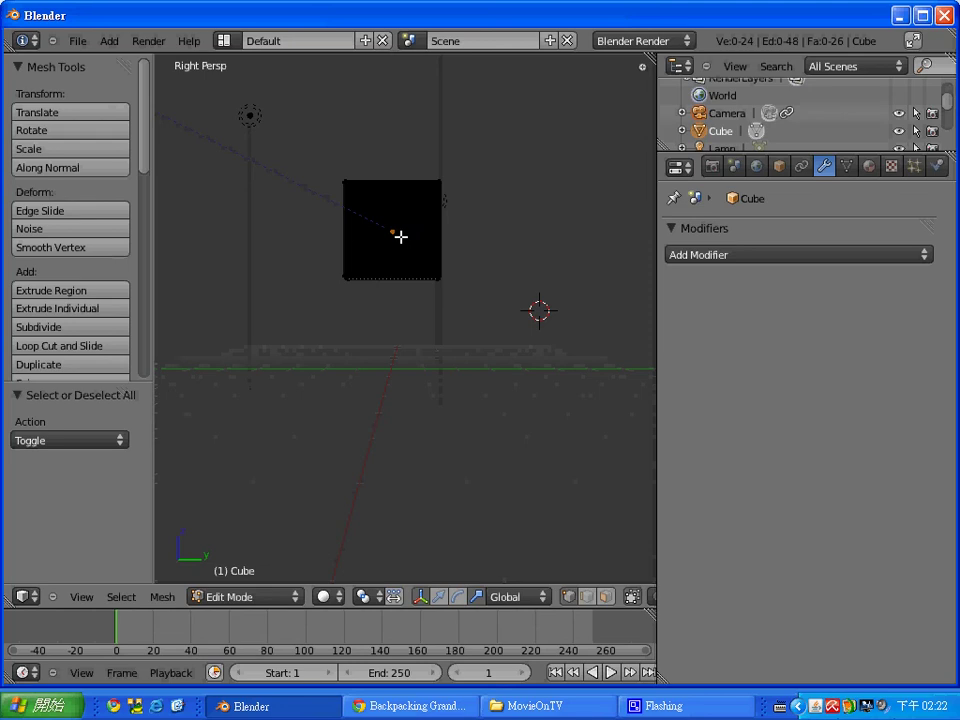
middle_drag(566, 274, 531, 293)
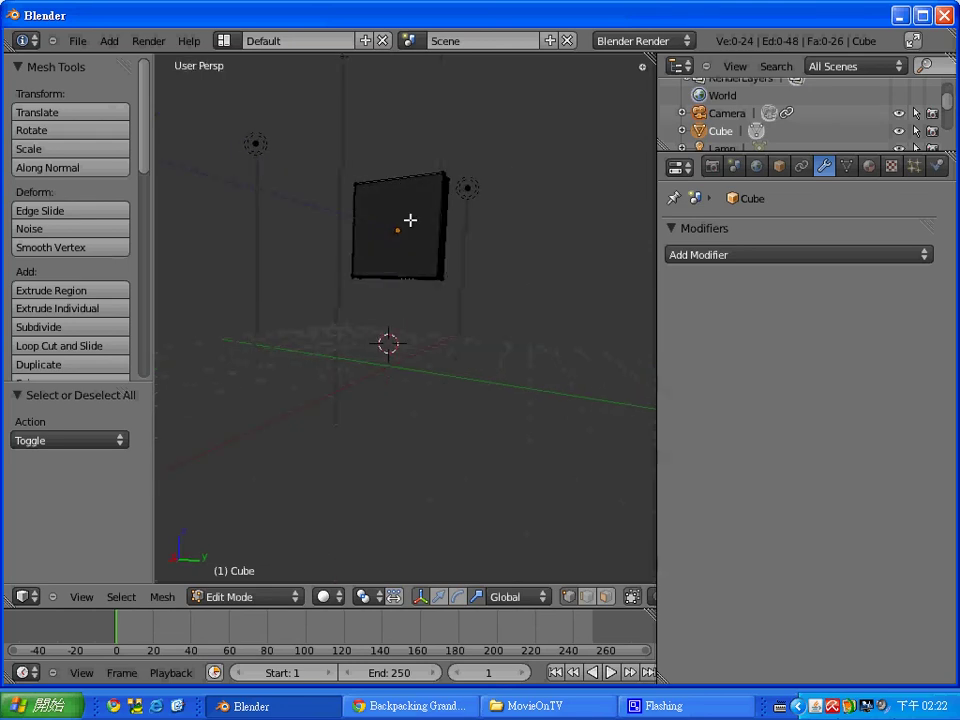
middle_drag(521, 246, 501, 266)
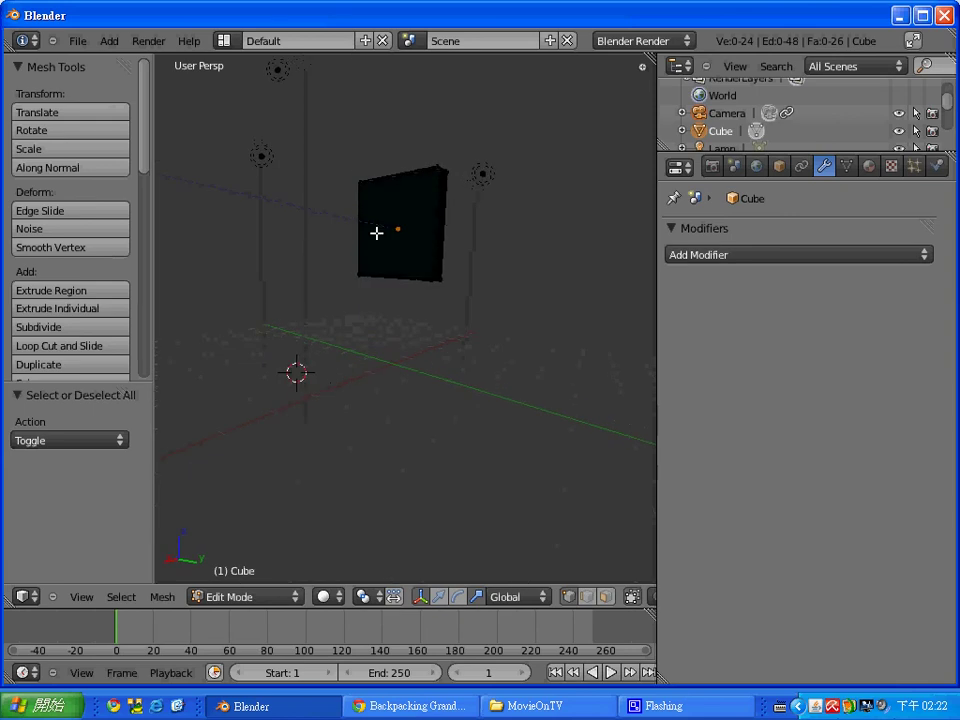
click(606, 596)
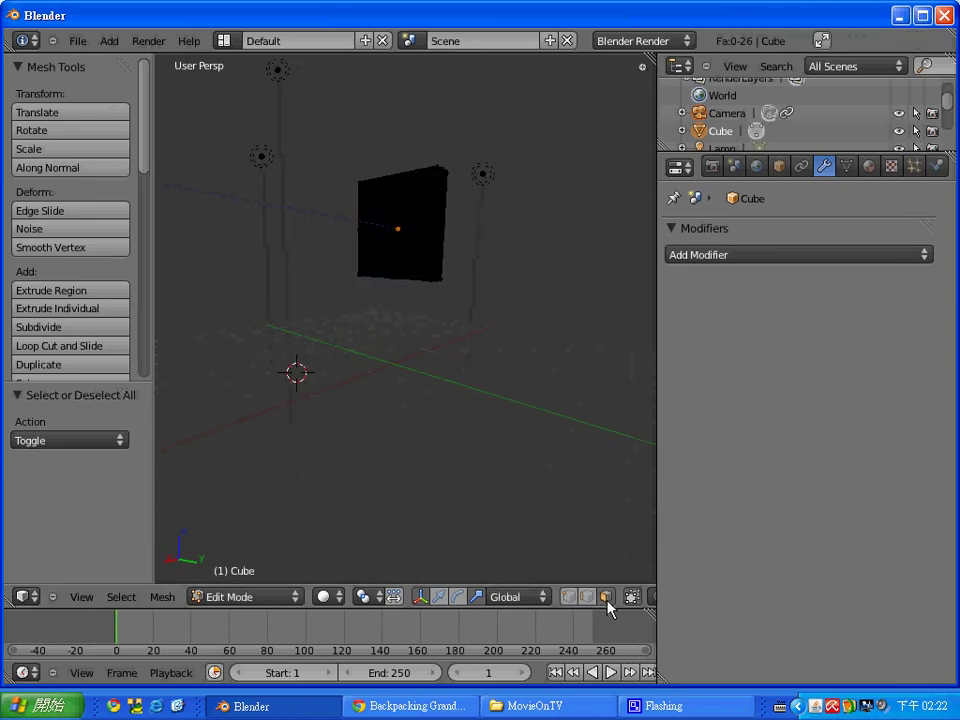
right_click(396, 207)
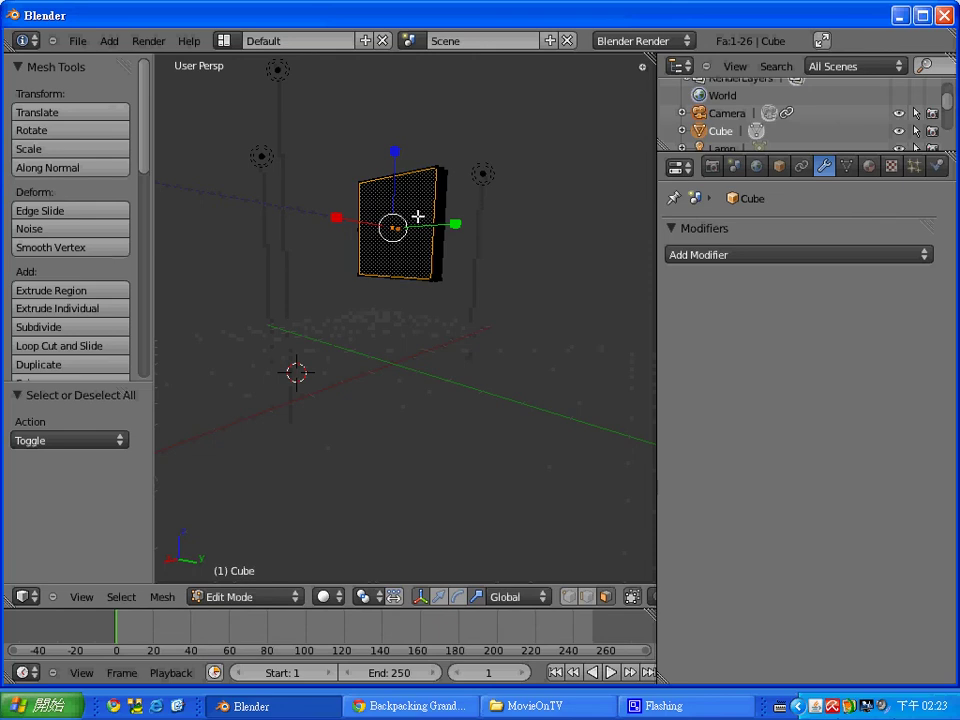
- Extrude the front face 0.04 units along its normal and render to check it
key(g)
key(z)
key(z)
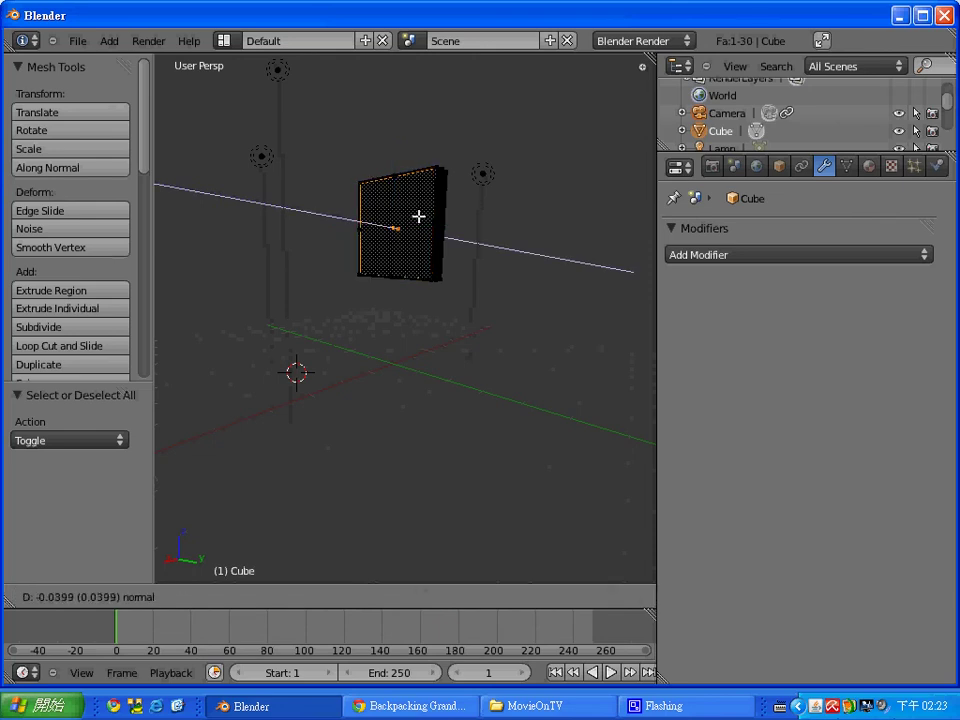
click(418, 216)
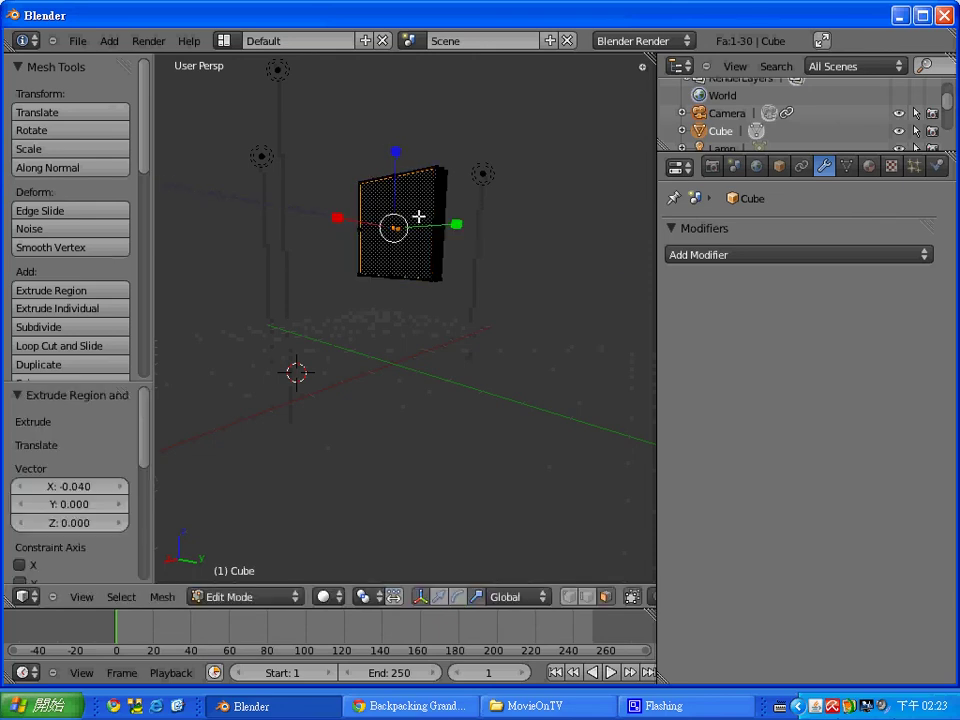
key(F12)
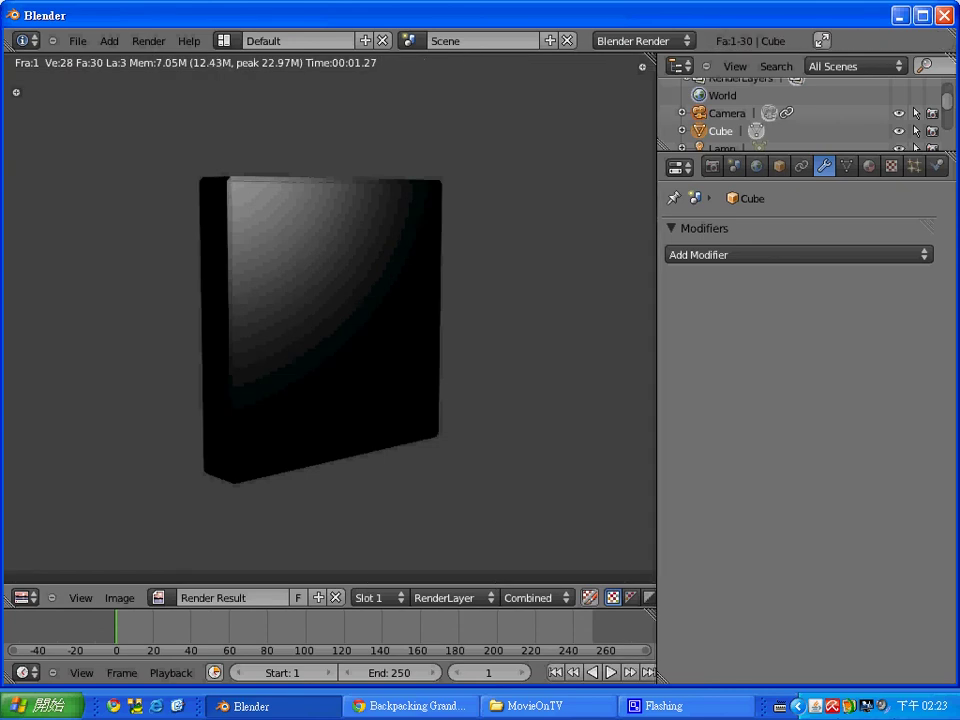
key(Escape)
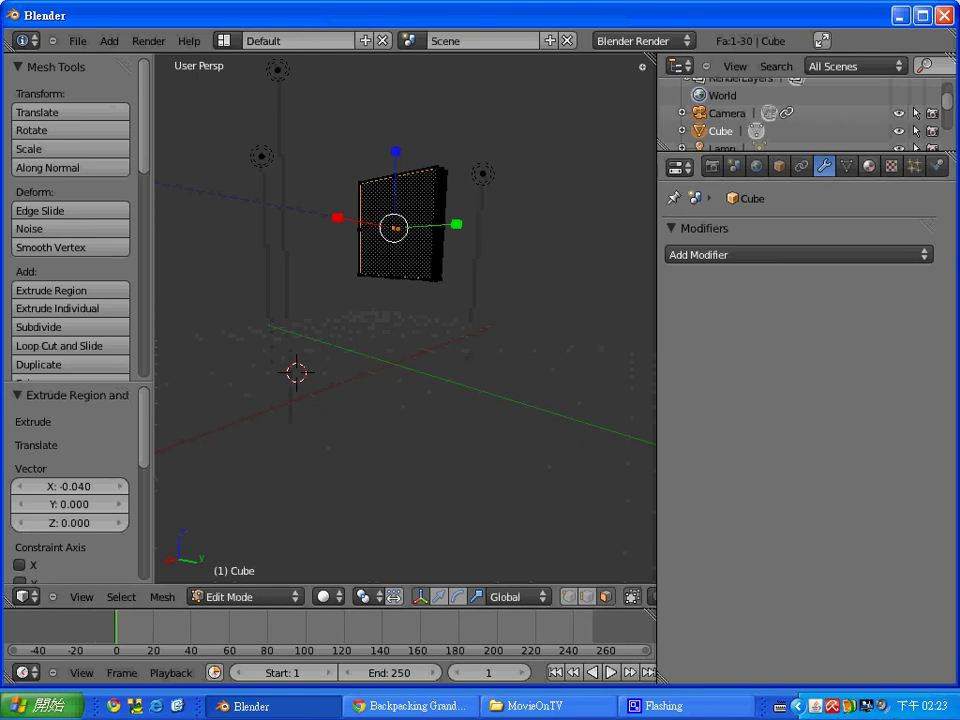
- Rename the slab's existing material to Material.TV
click(869, 165)
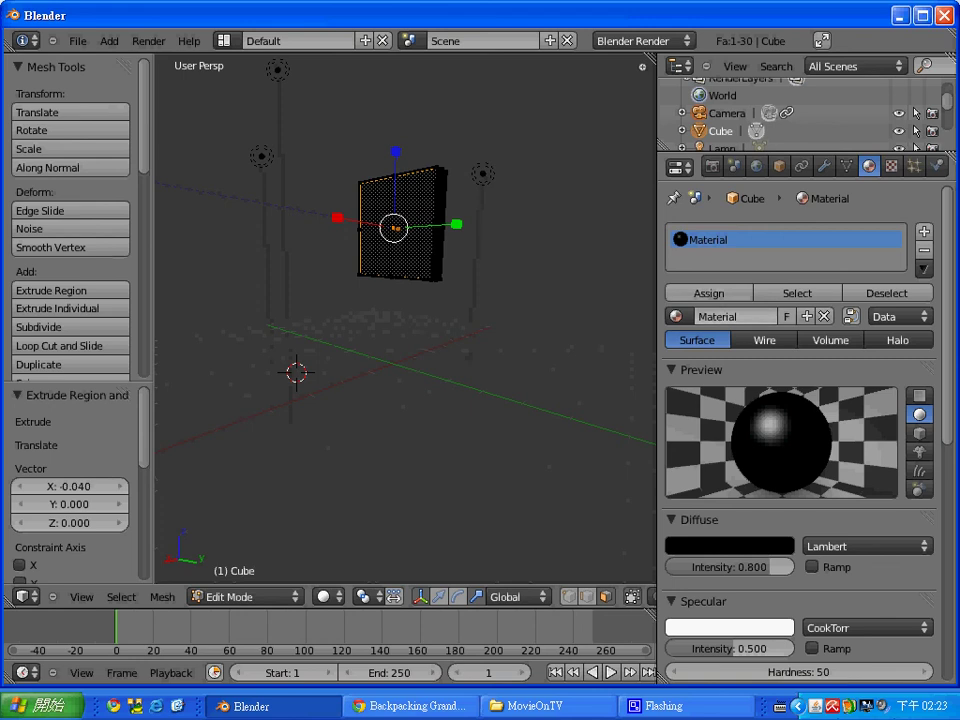
click(730, 316)
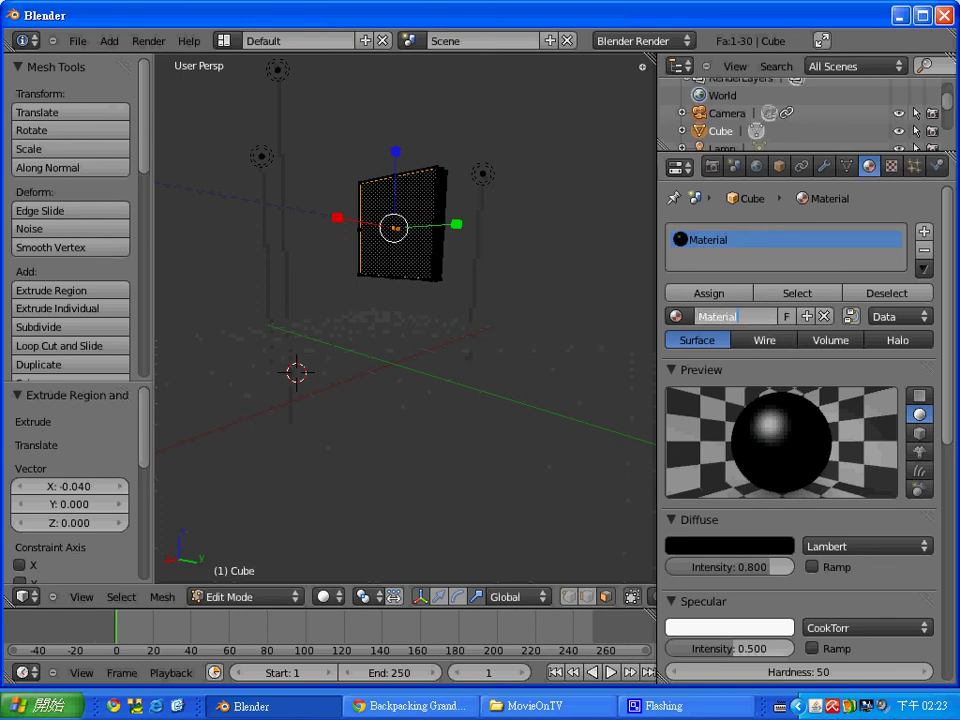
text(.TV)
key(Return)
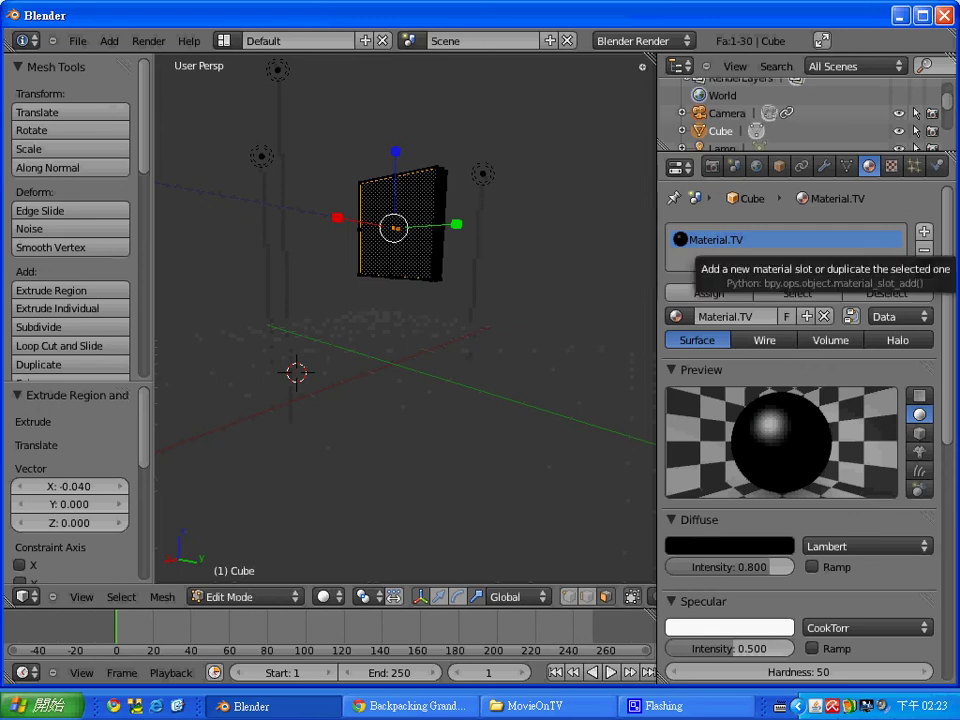
- Add a new material slot named Material.LCD, assign it to the front face, and render
click(924, 231)
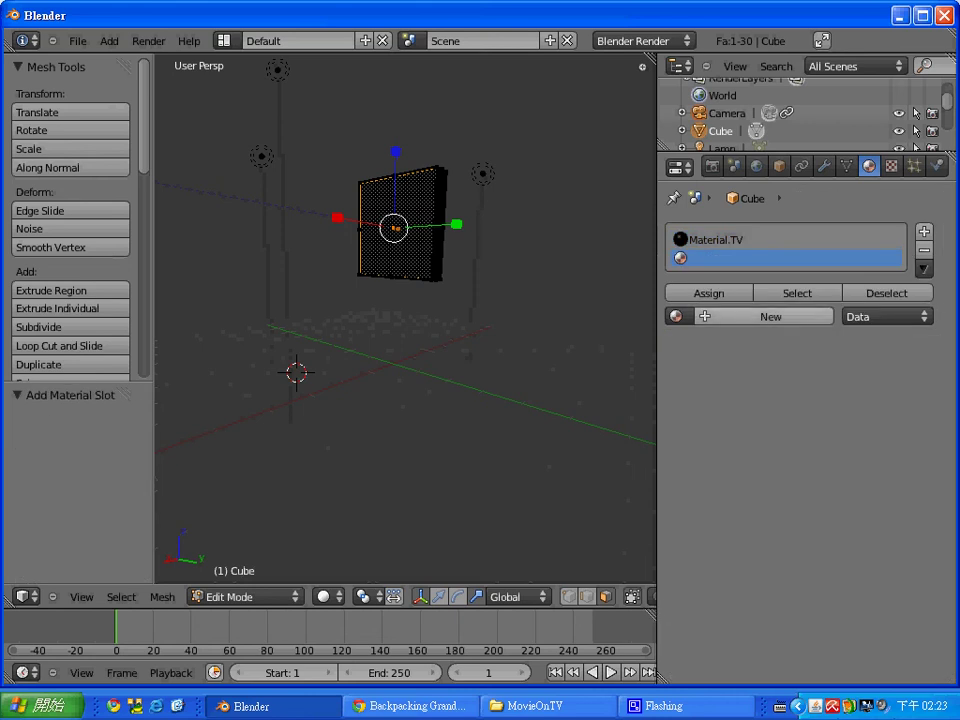
click(770, 316)
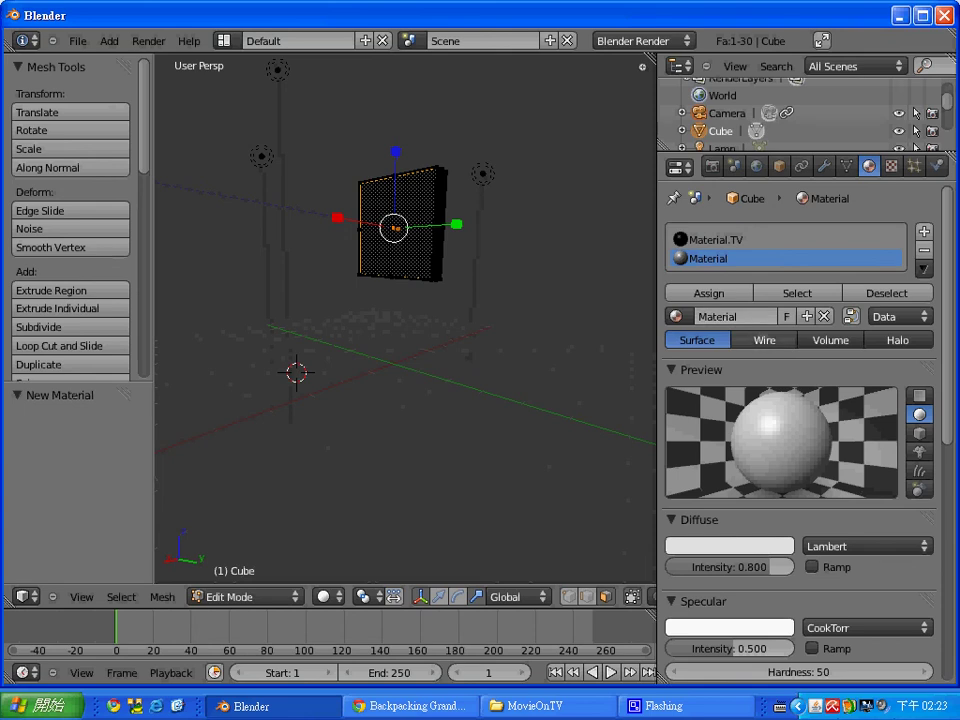
click(730, 316)
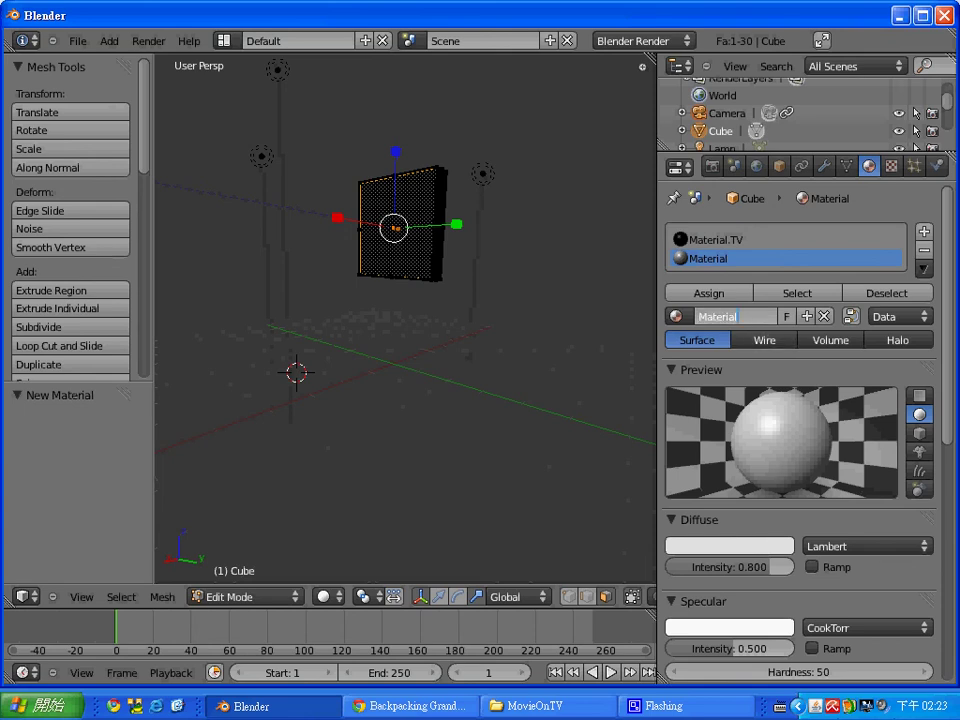
text(.LCD)
key(Return)
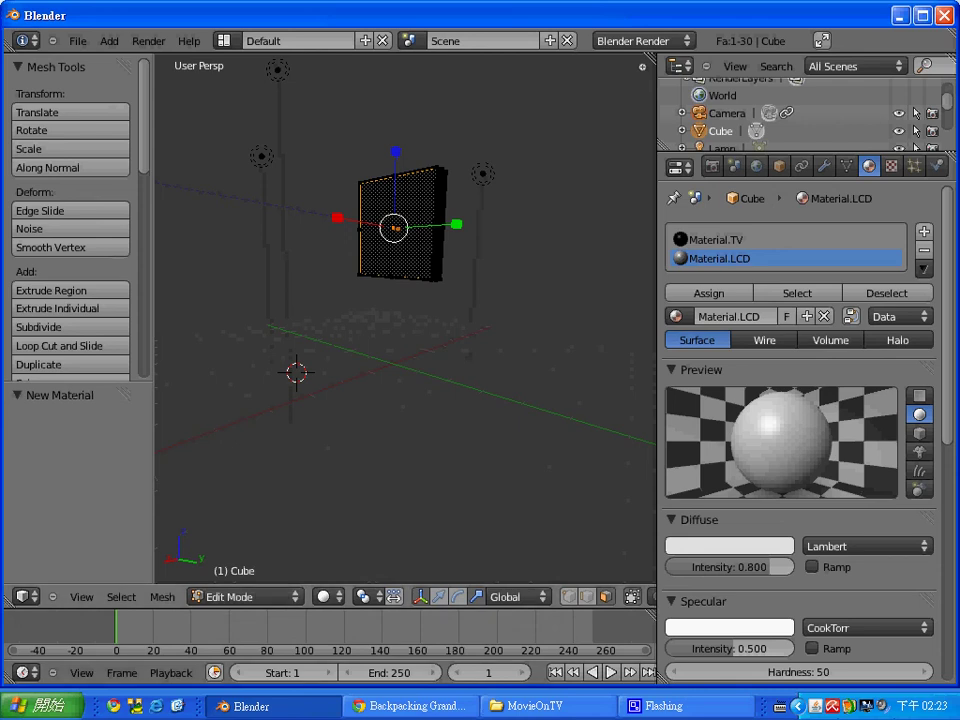
click(709, 293)
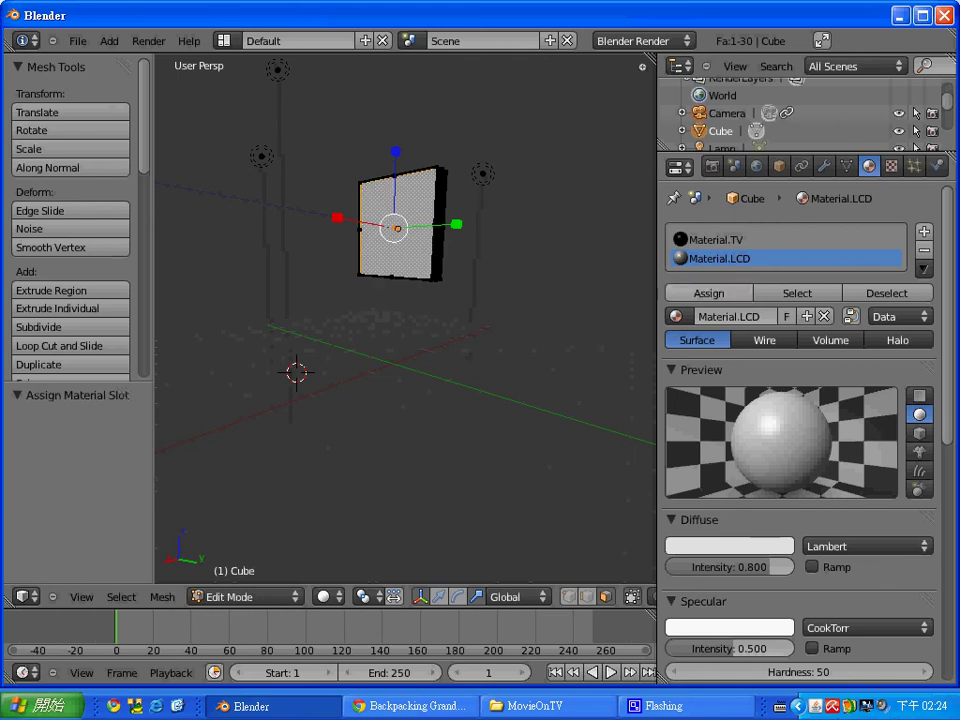
key(F12)
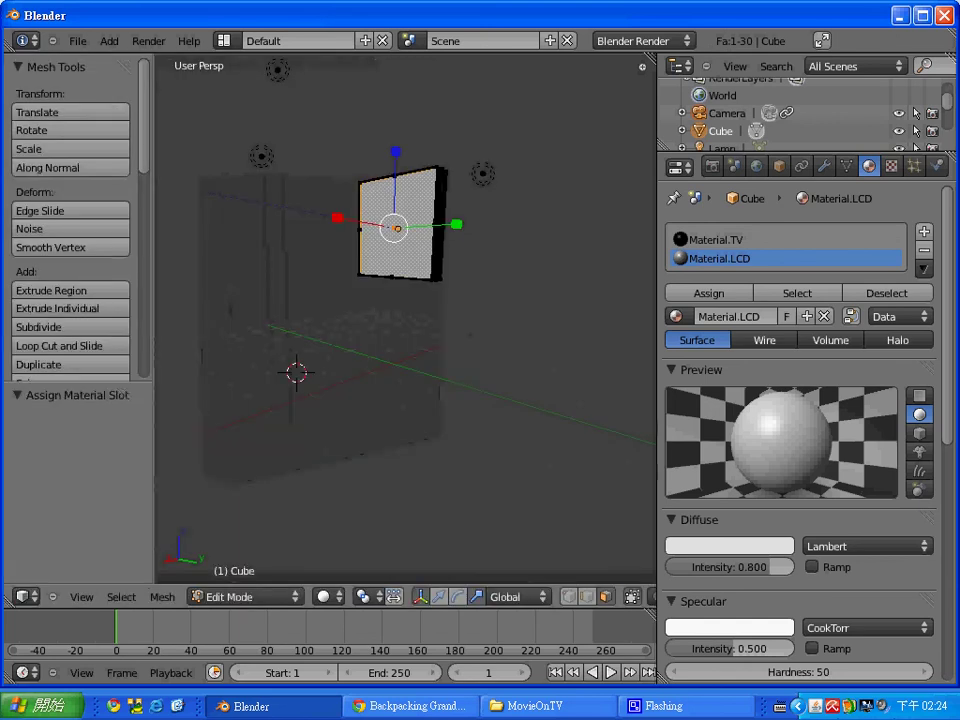
- Change Material.LCD's diffuse colour to light blue and render the screen face
scroll(800, 400, down, 3)
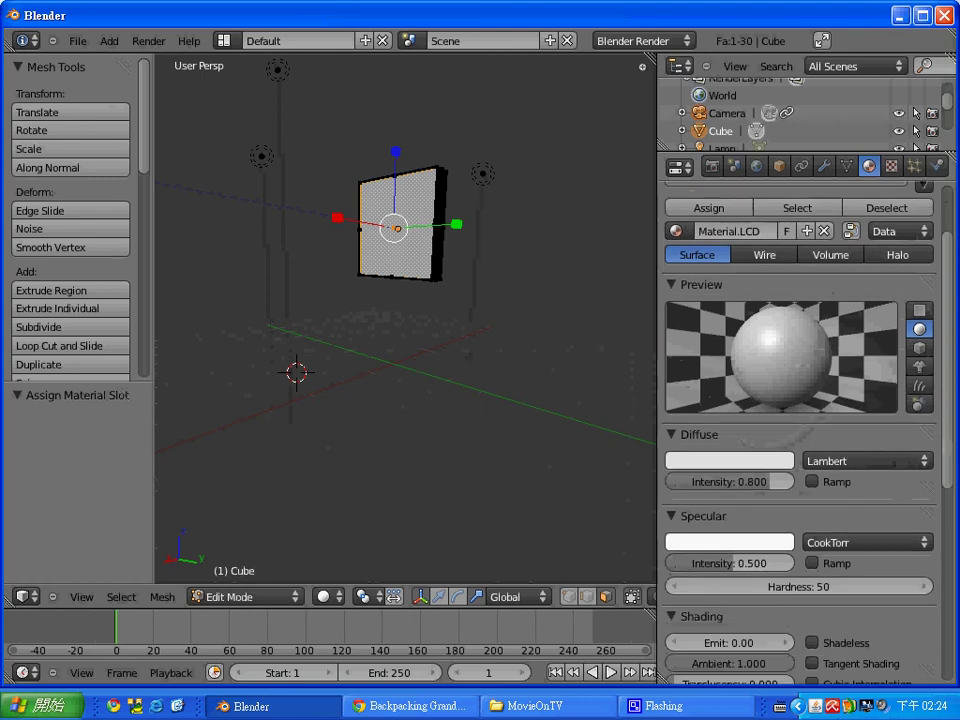
click(730, 460)
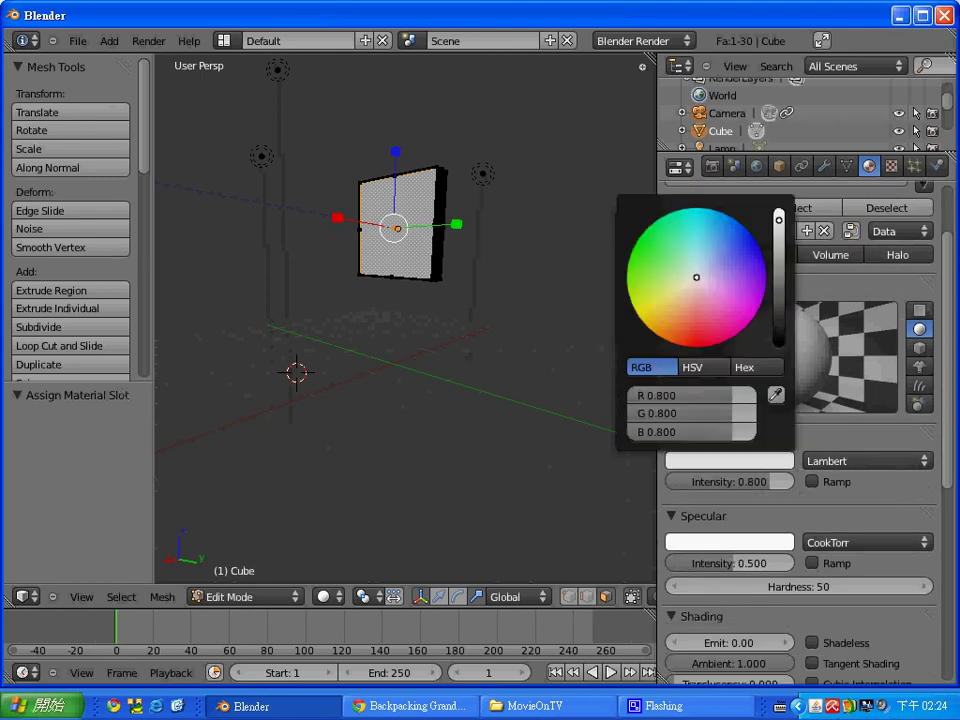
mouse_move(696, 277)
mouse_down()
mouse_move(708, 265)
mouse_move(697, 251)
mouse_up()
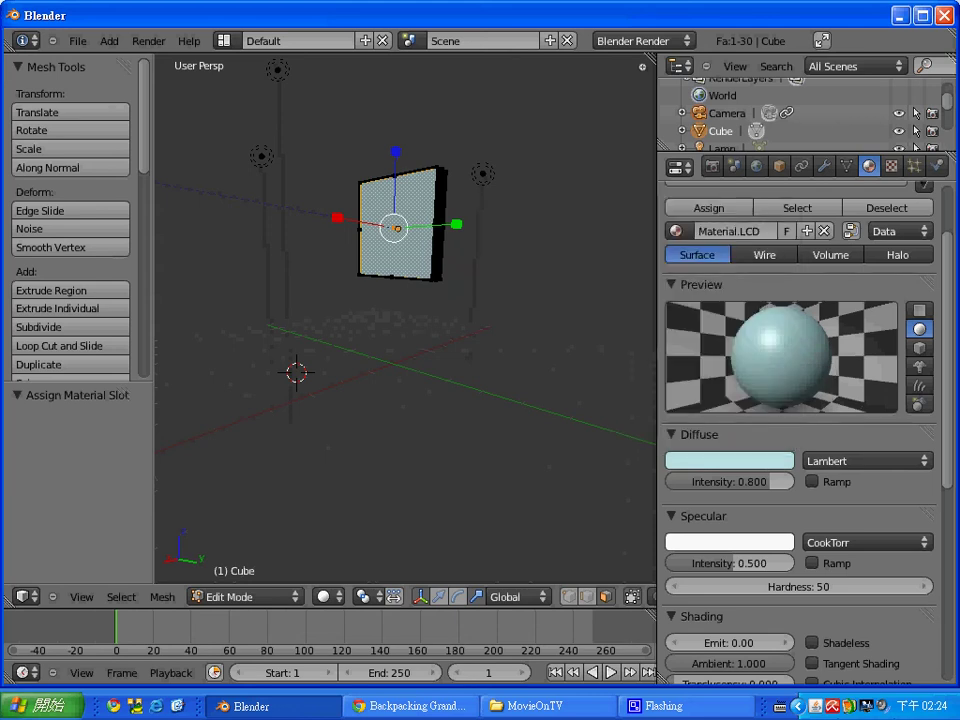
key(F12)
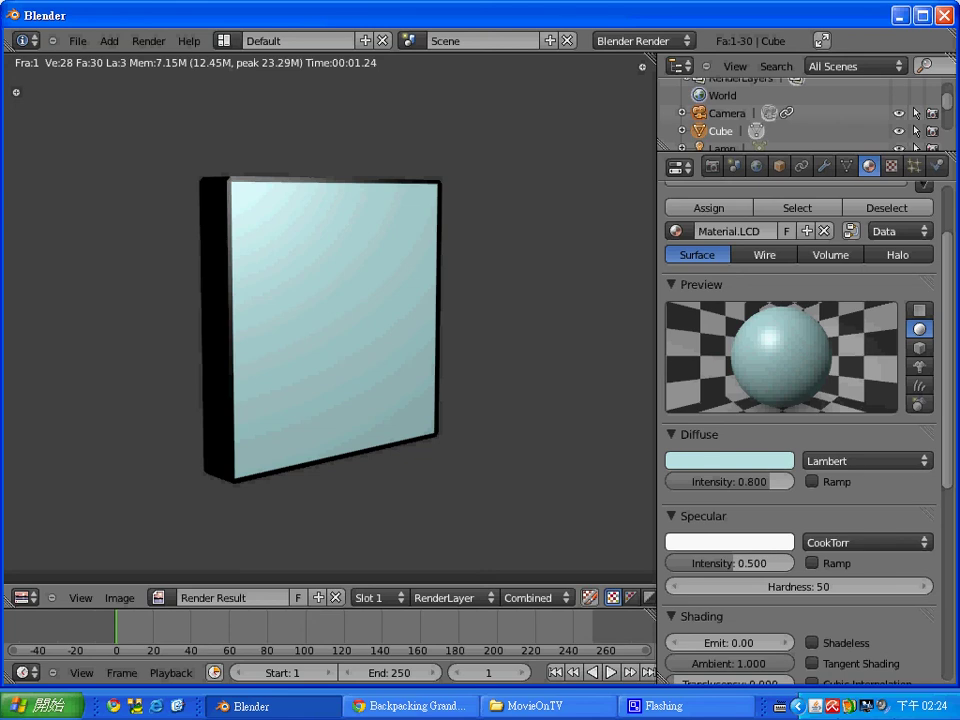
key(Escape)
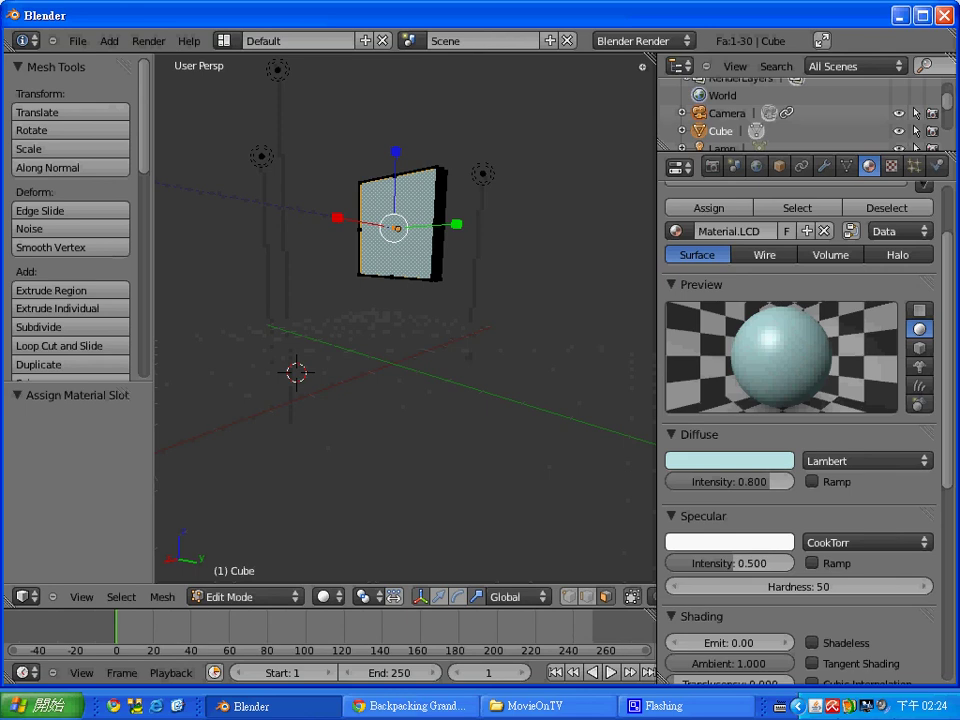
scroll(800, 400, up, 3)
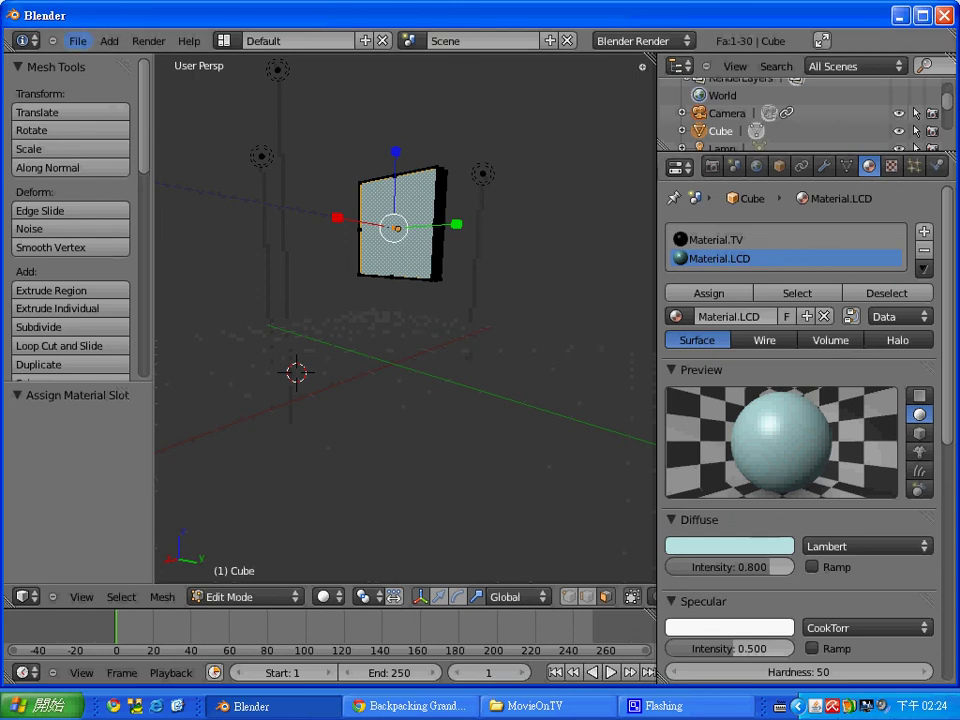
- Start saving the project and browse to the D:\ccc\BlenderModel\MovieOnTV folder
click(77, 41)
click(100, 159)
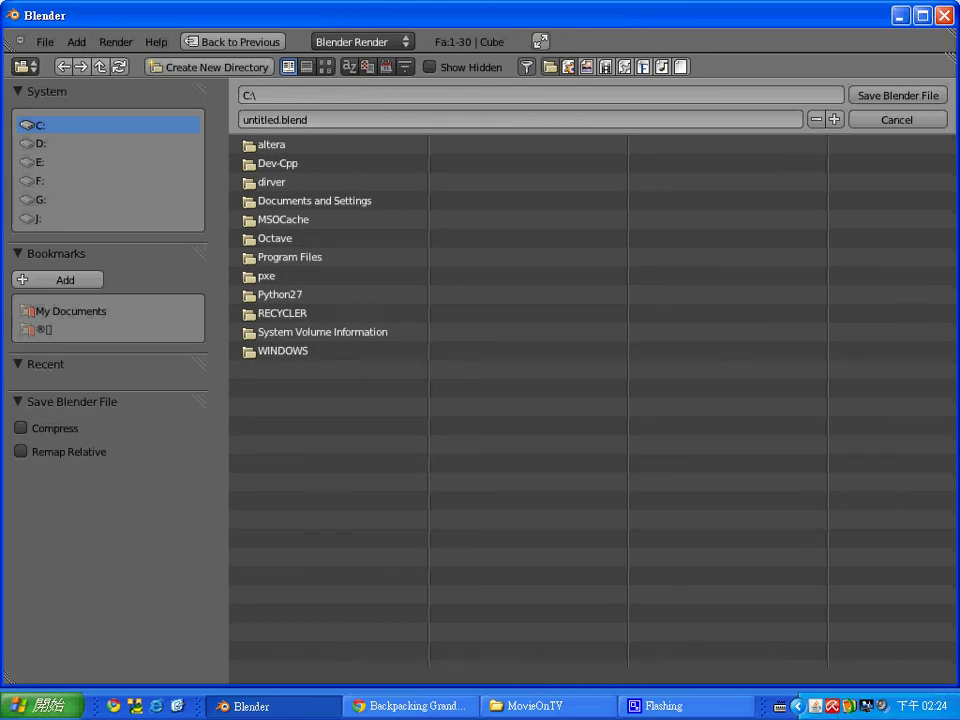
click(40, 143)
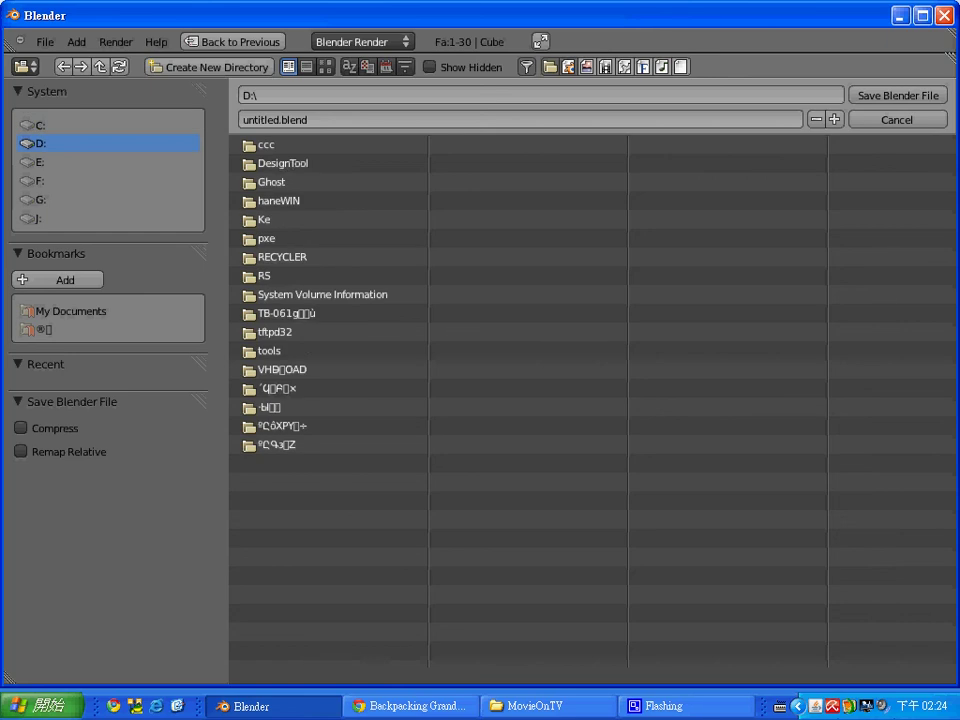
click(265, 145)
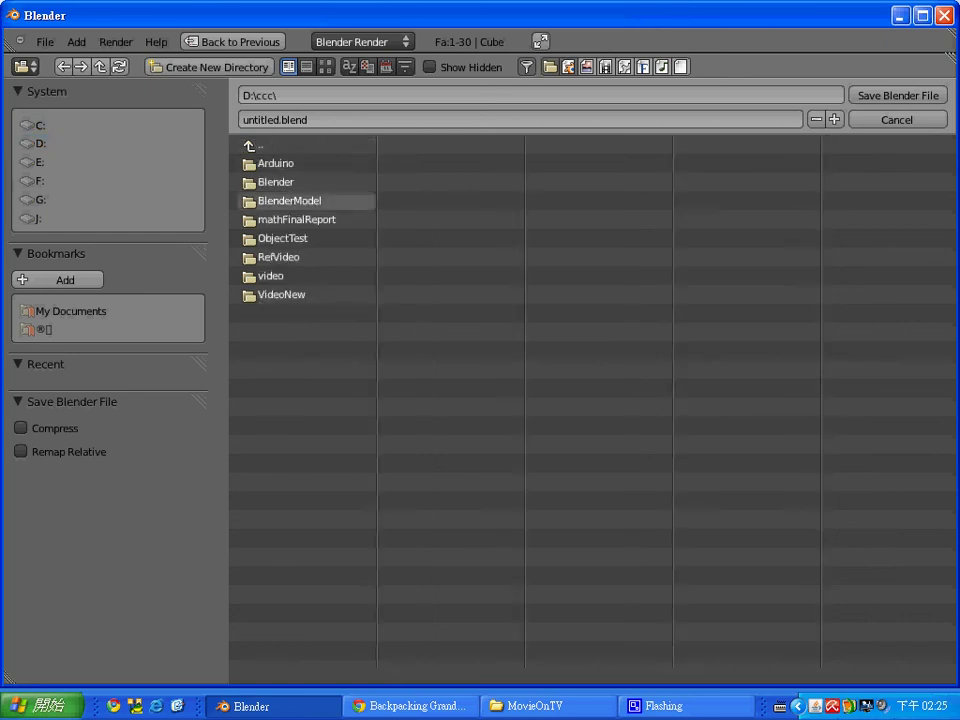
click(290, 201)
click(285, 182)
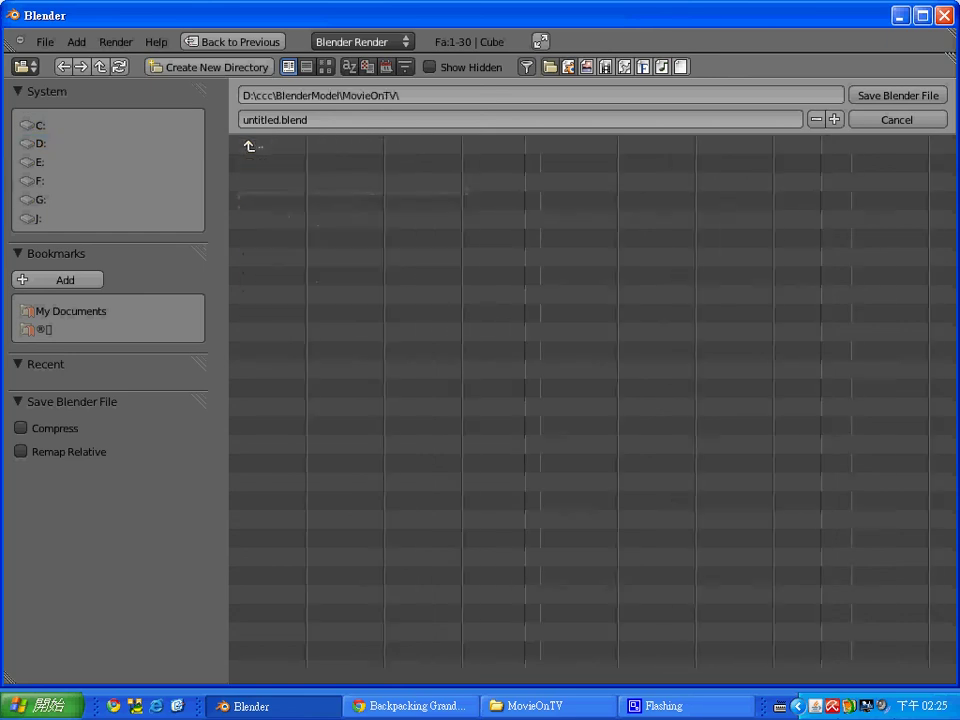
- Replace the untitled file name with MovieOnTV and save it as MovieOnTV.blend
click(275, 119)
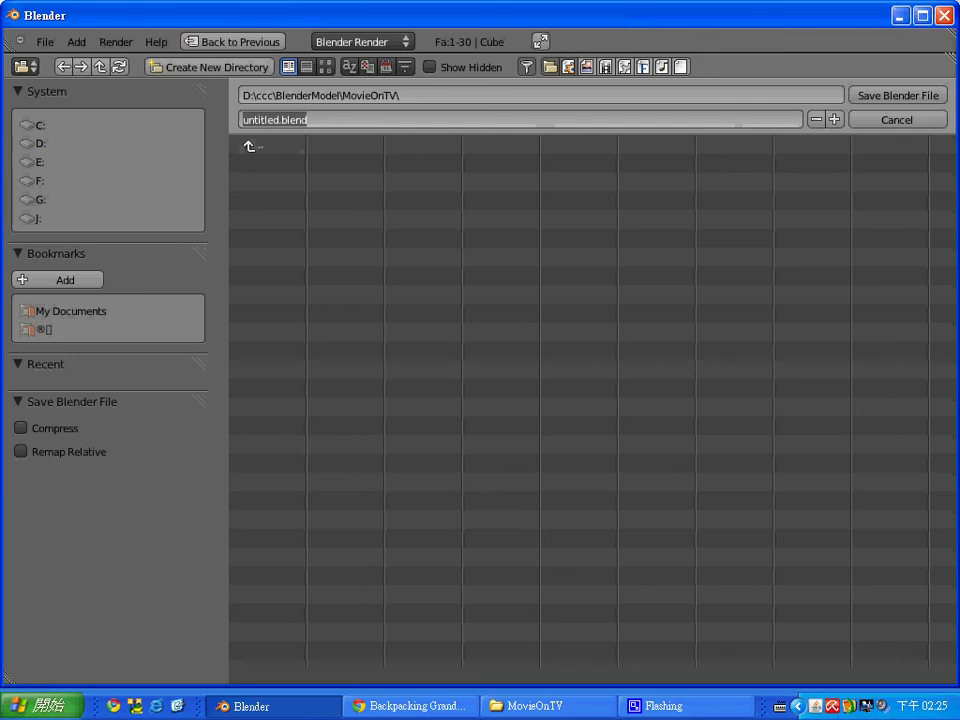
key(Home)
key(Delete)
key(Delete)
key(Delete)
key(Delete)
key(Delete)
key(Delete)
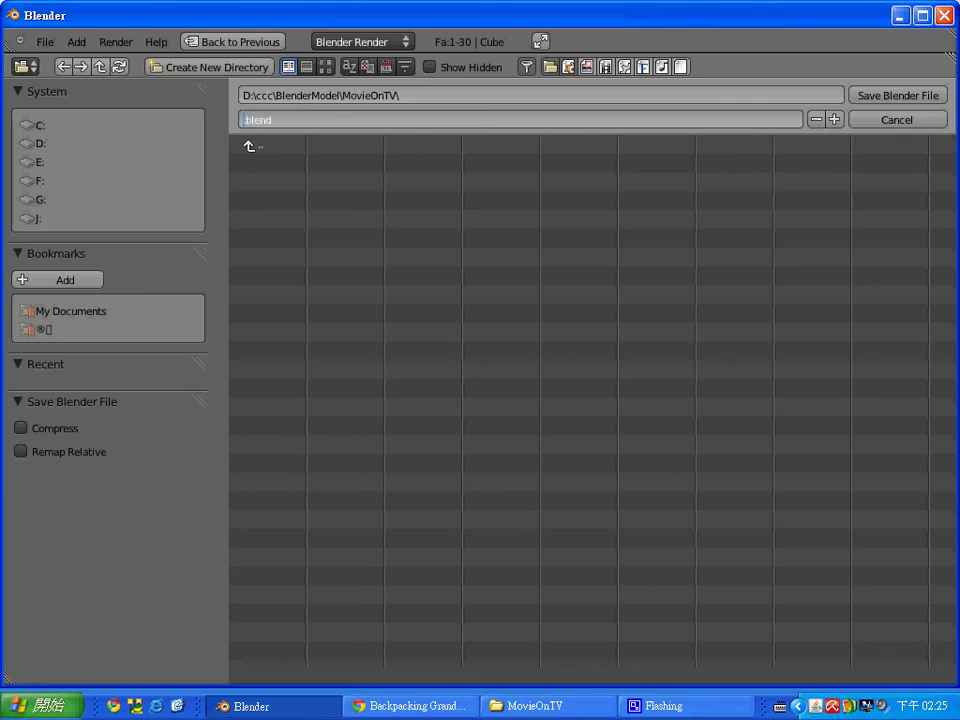
text(Movie)
text(OnTV)
key(Return)
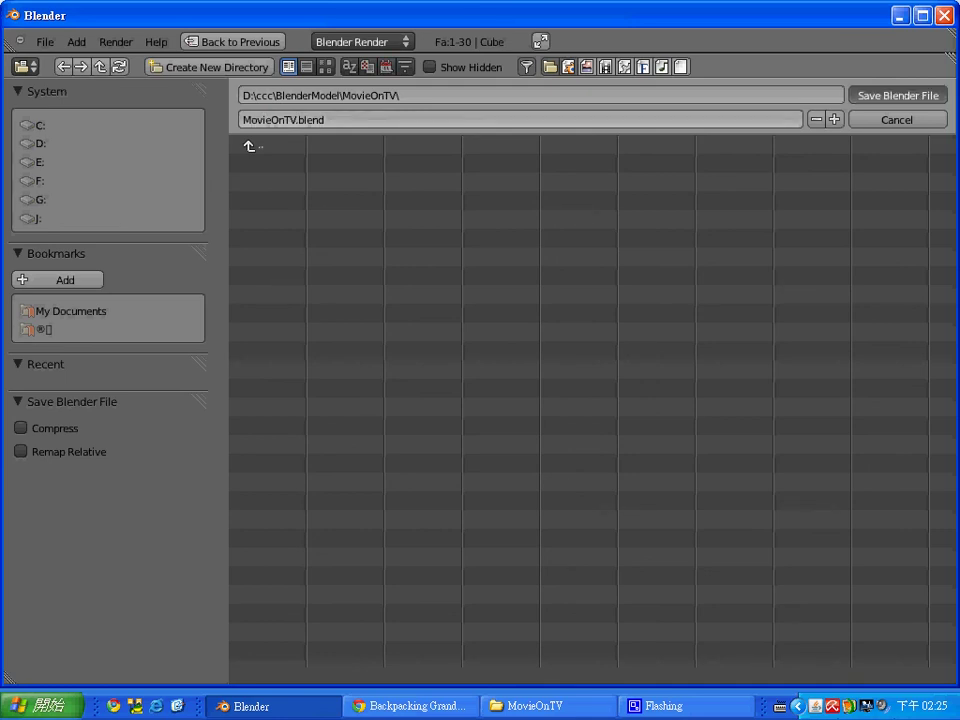
key(Return)
click(510, 197)
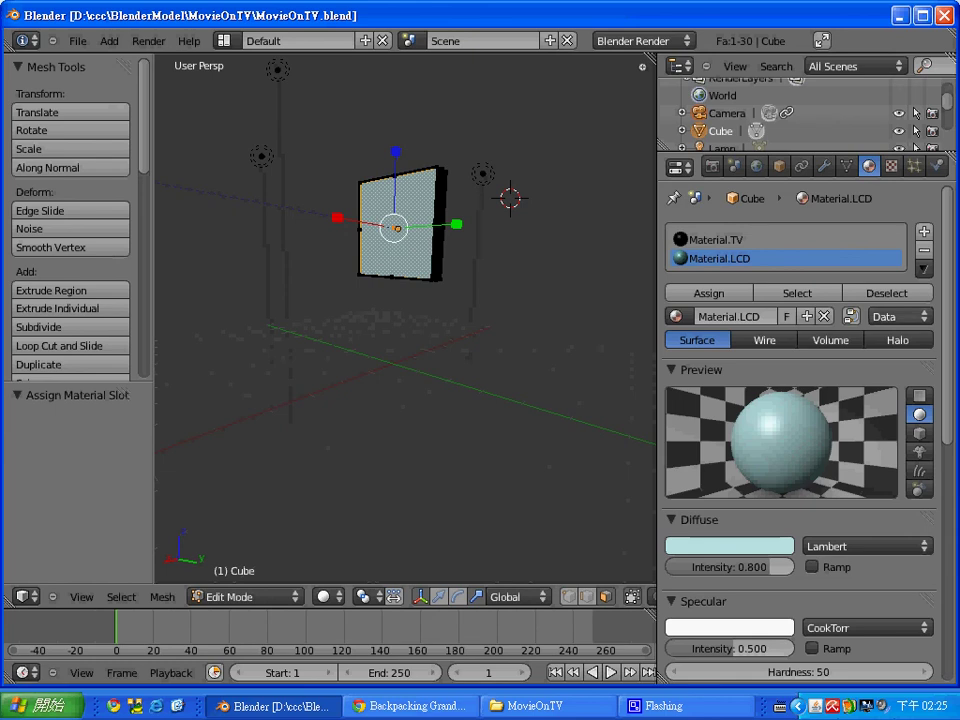
- Add a new texture to Material.LCD and name it Texture.LCD
scroll(800, 430, down, 2)
scroll(800, 430, down, 1)
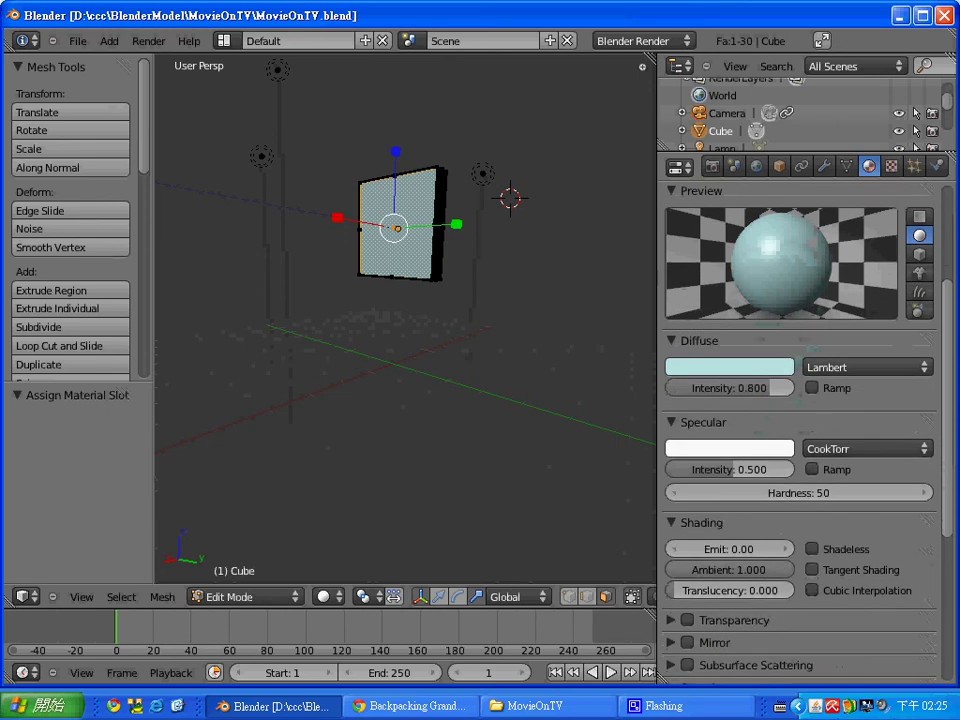
scroll(800, 400, up, 3)
scroll(800, 400, up, 2)
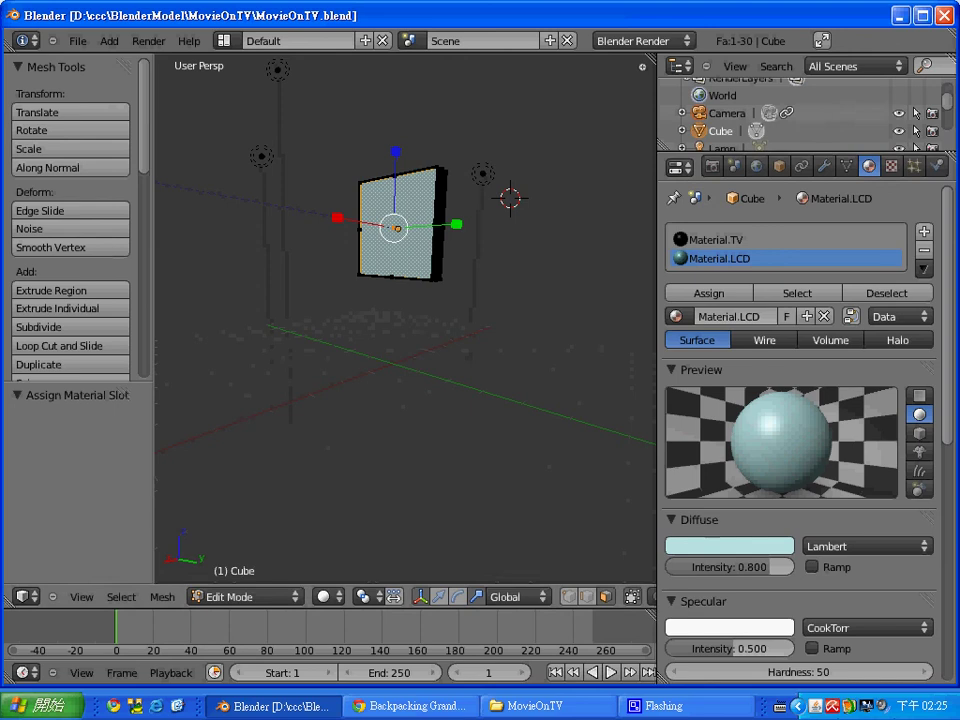
click(891, 166)
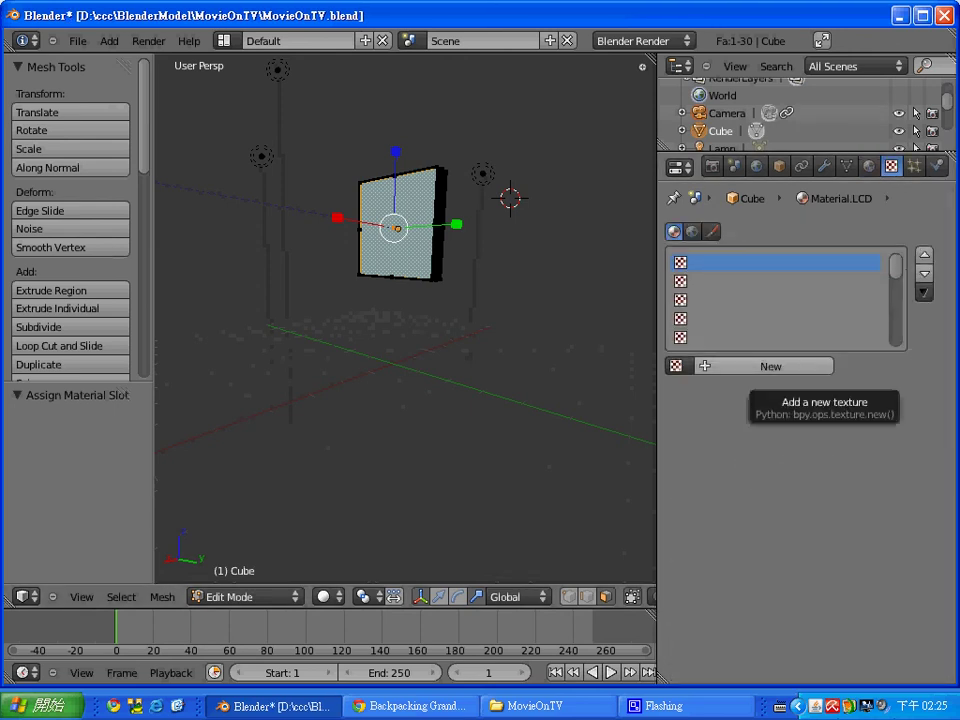
click(780, 366)
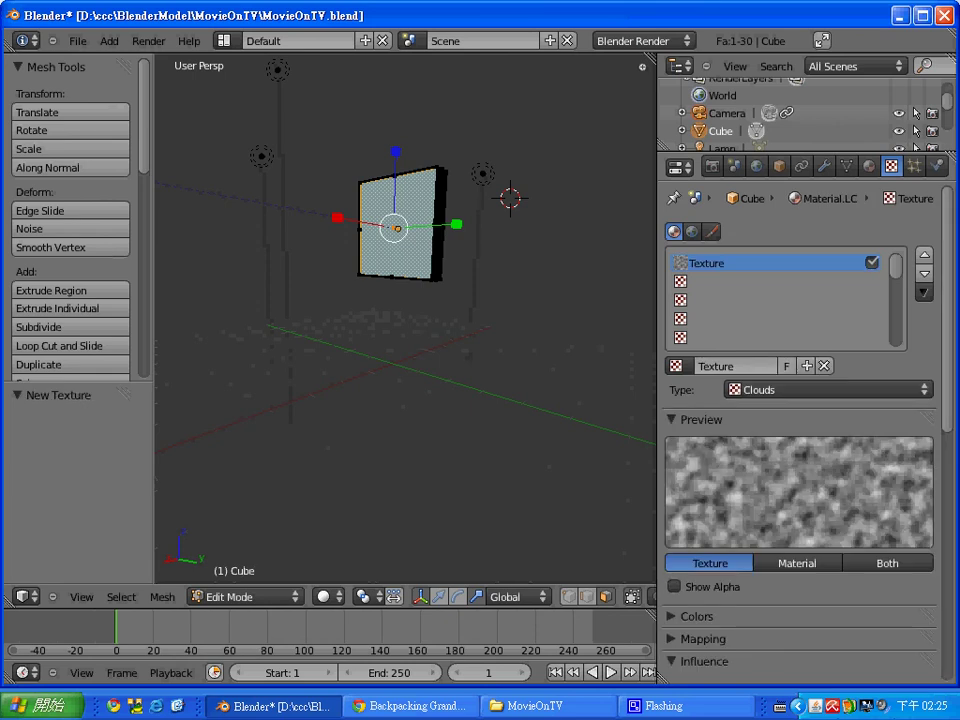
click(735, 366)
text(.L)
text(CD)
key(Return)
- Set the texture type to Image or Movie and show its material preview on a flat plane
click(829, 389)
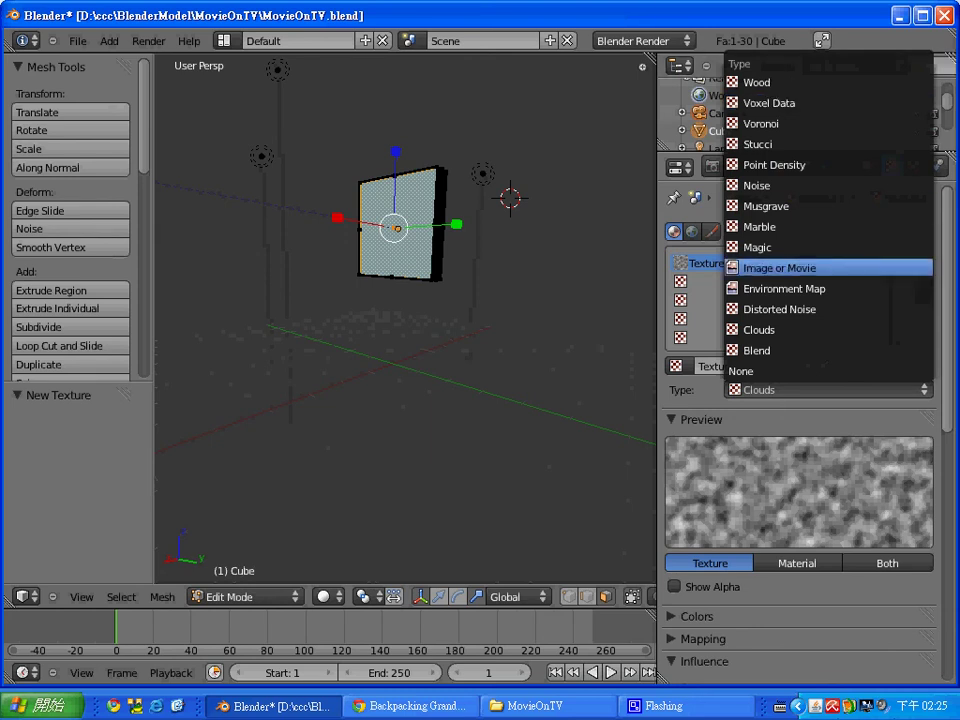
click(780, 268)
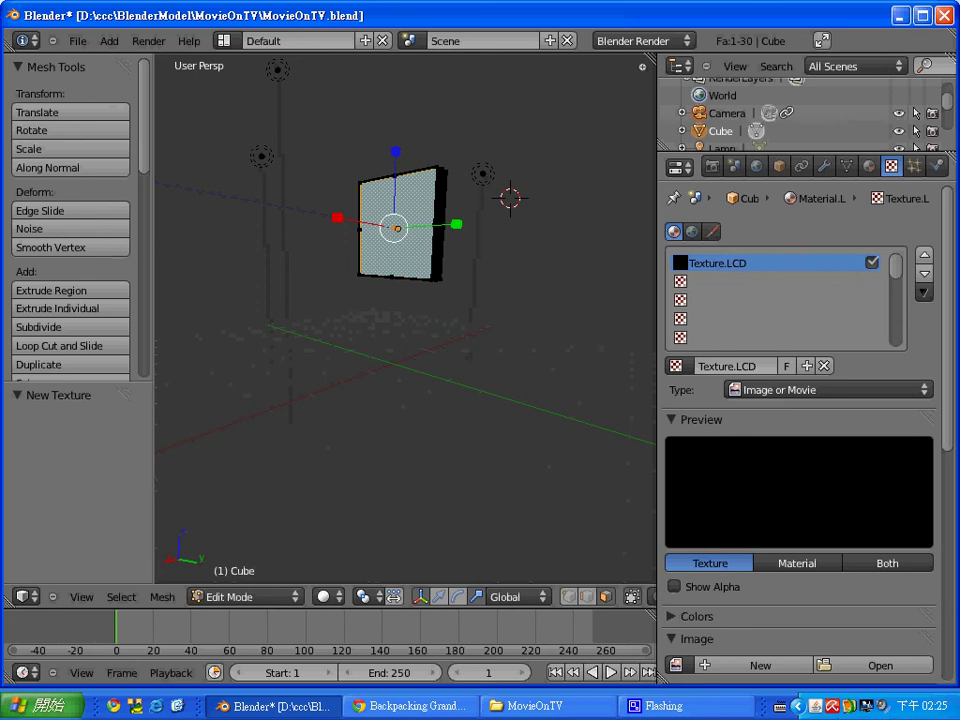
scroll(800, 430, down, 2)
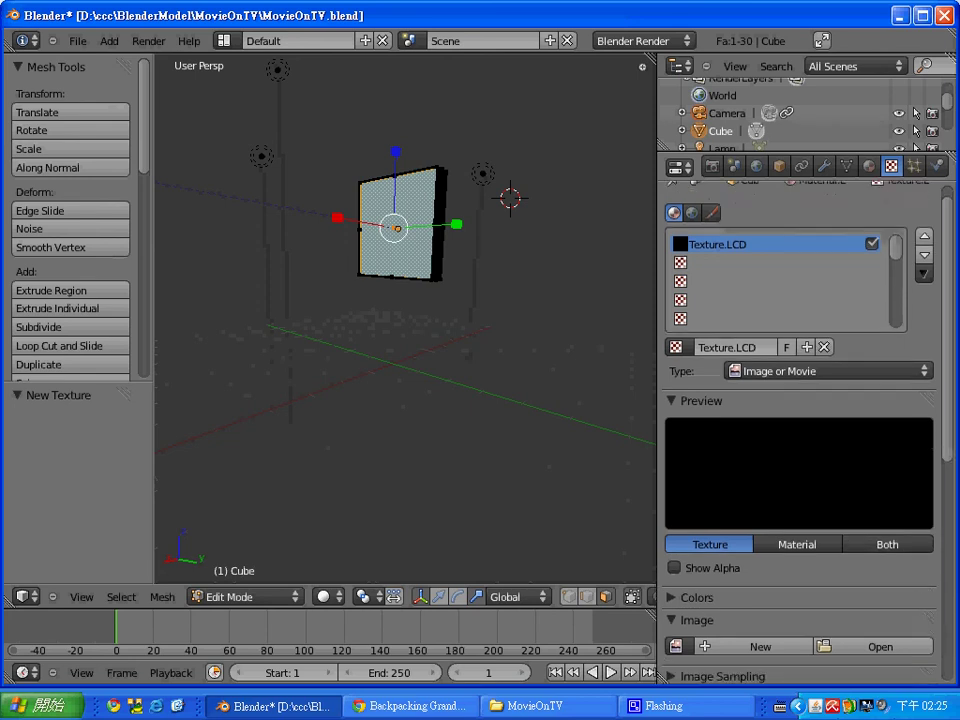
scroll(800, 430, down, 2)
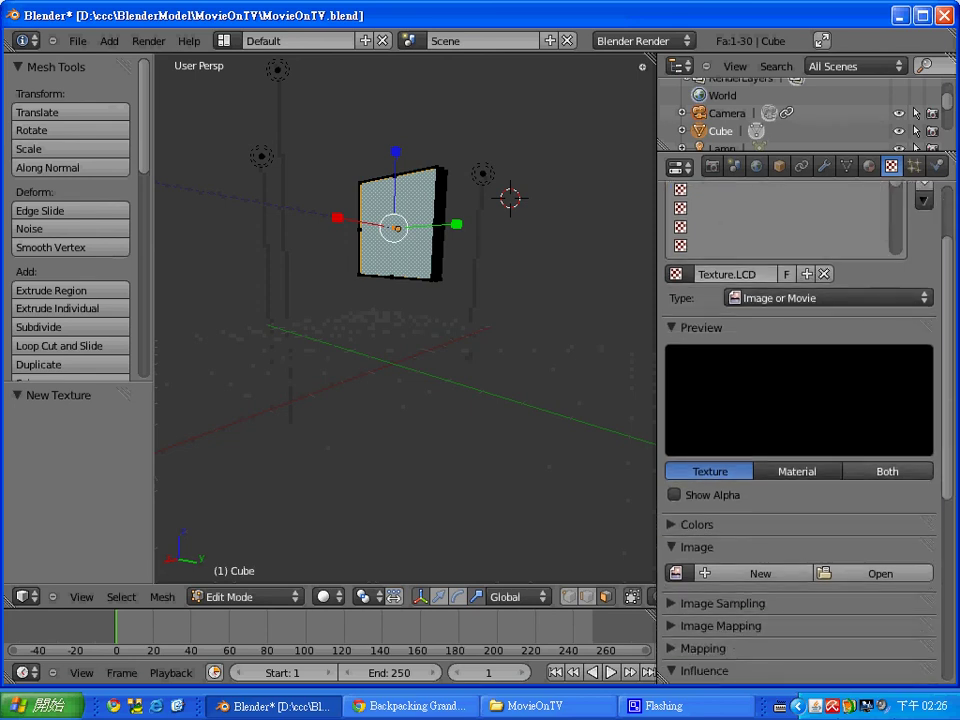
click(887, 471)
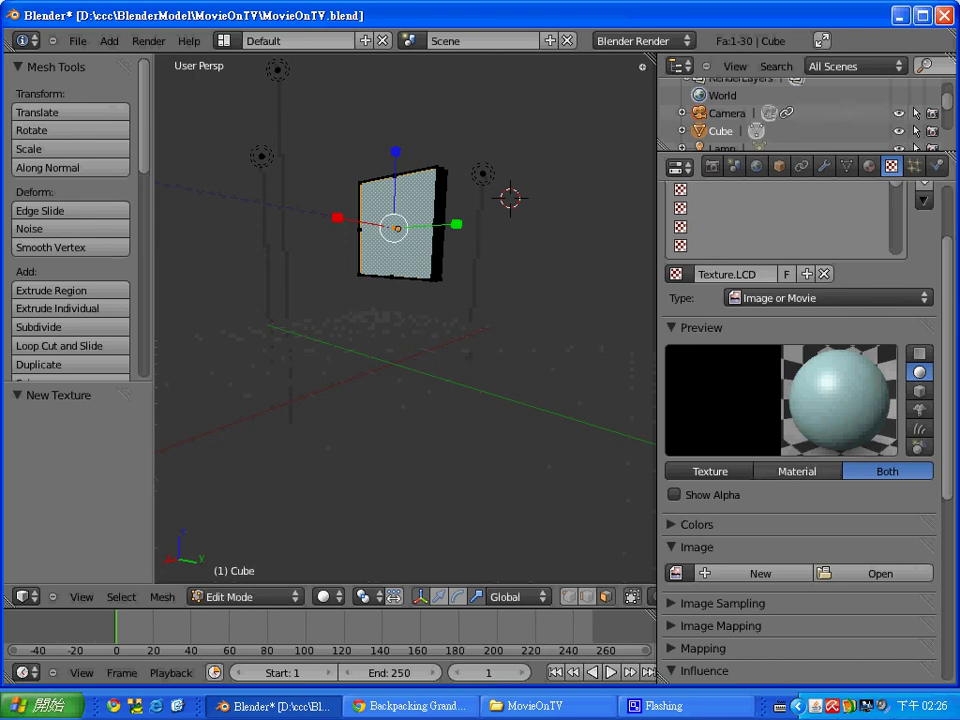
click(918, 353)
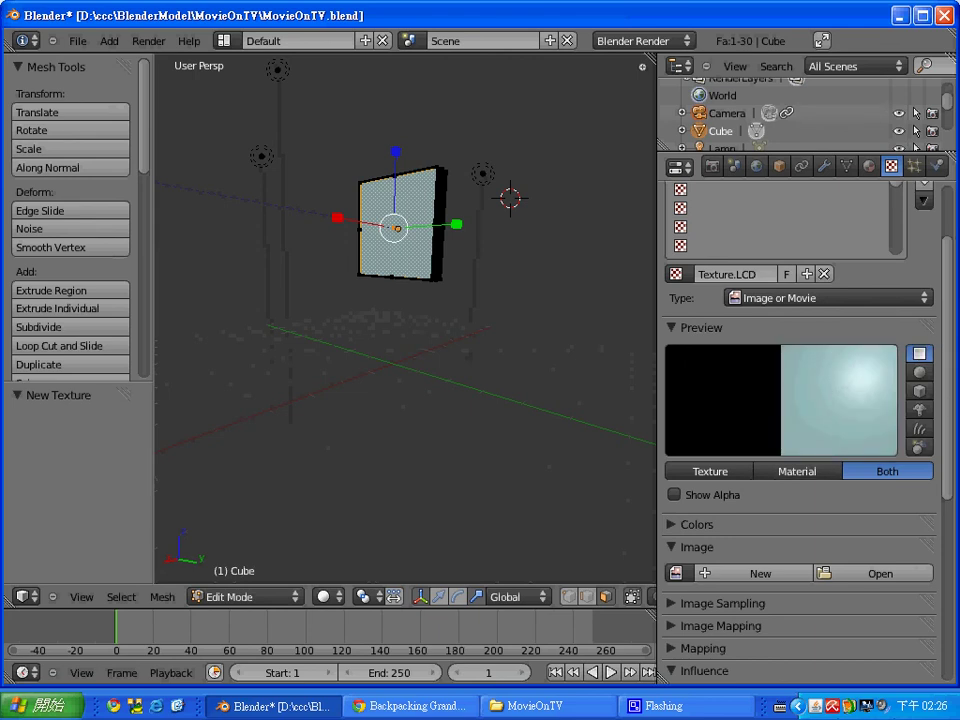
scroll(800, 420, down, 4)
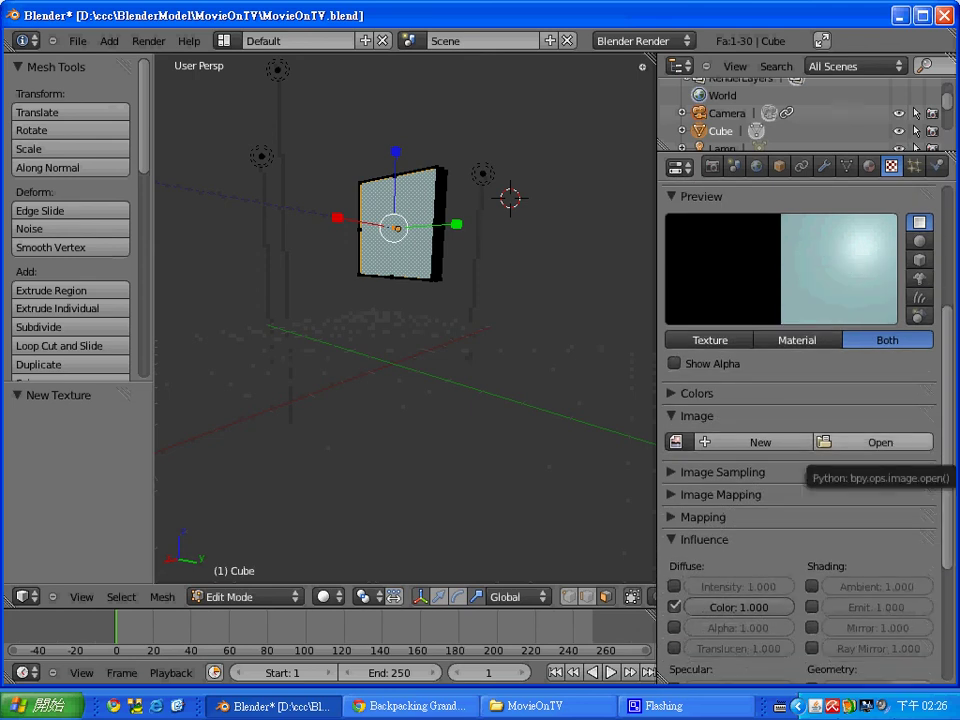
- Load BeautifulScene.jpg as Texture.LCD's image
click(870, 442)
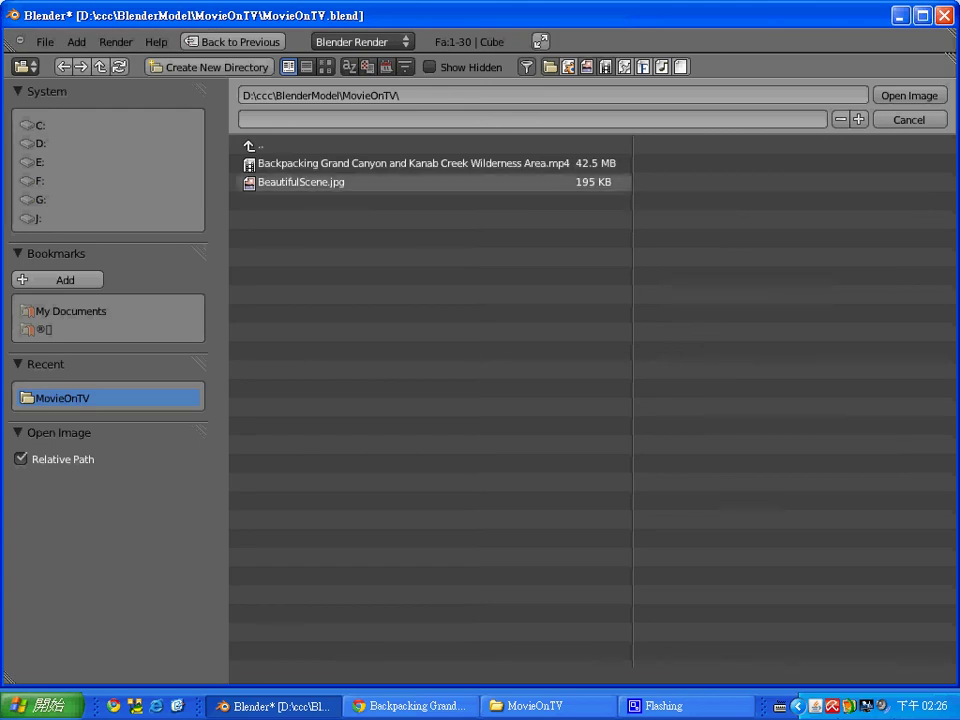
click(300, 182)
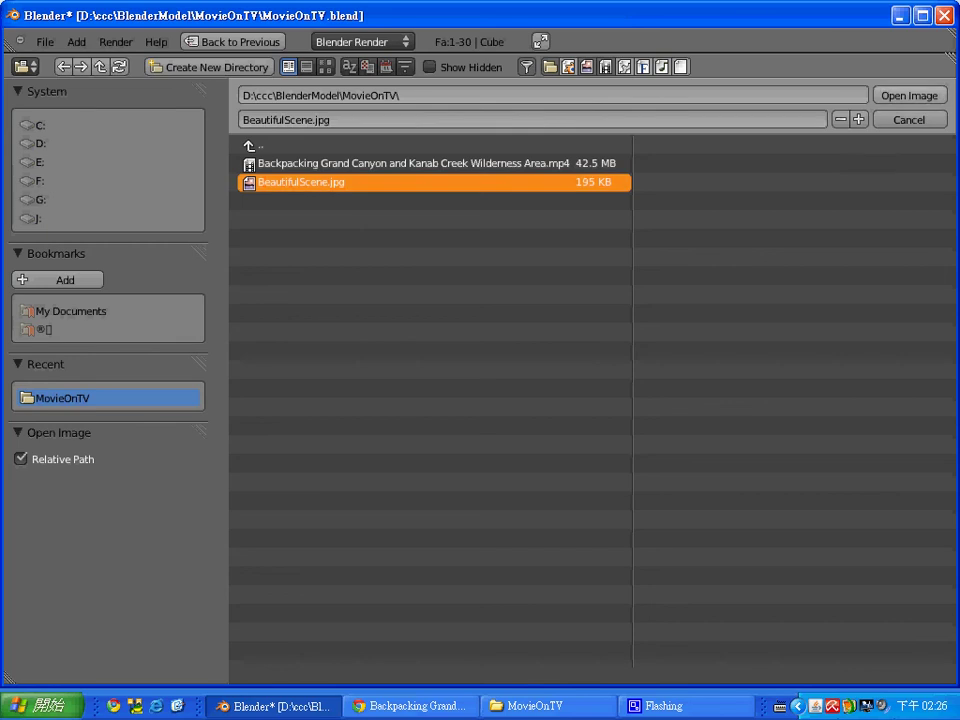
key(Return)
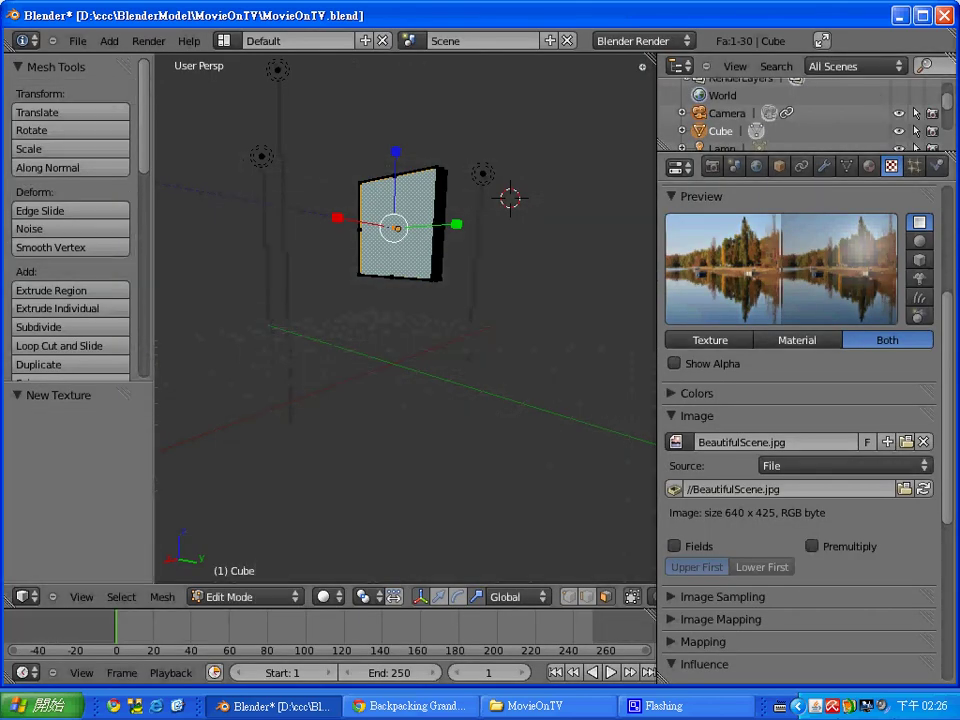
- Render the scene with F12, showing the image smeared into vertical streaks
scroll(800, 400, up, 5)
scroll(800, 400, down, 6)
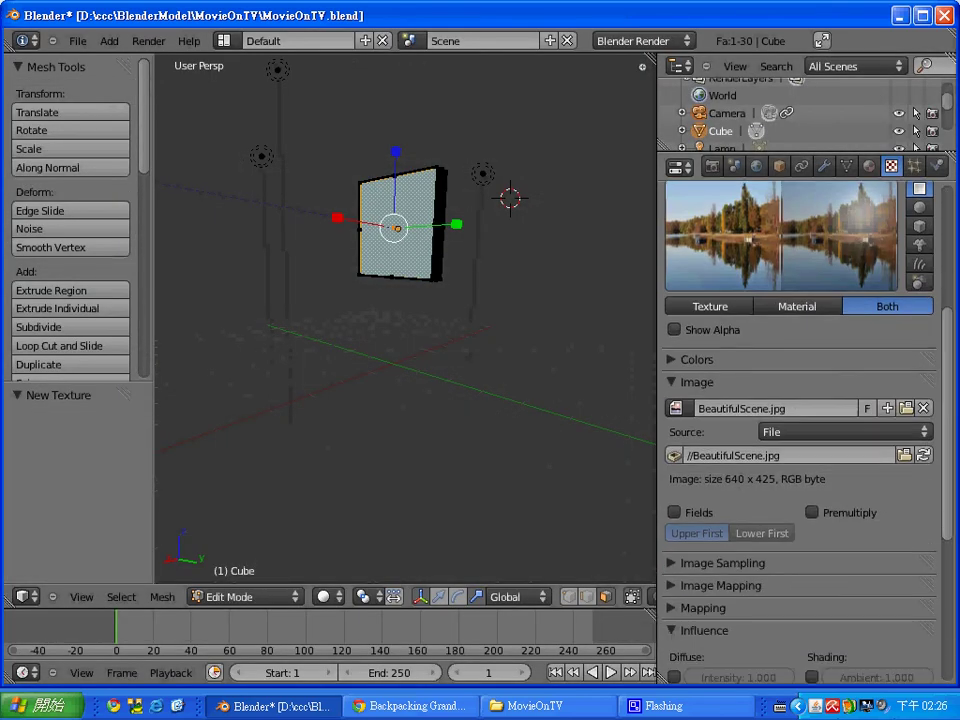
scroll(800, 400, down, 1)
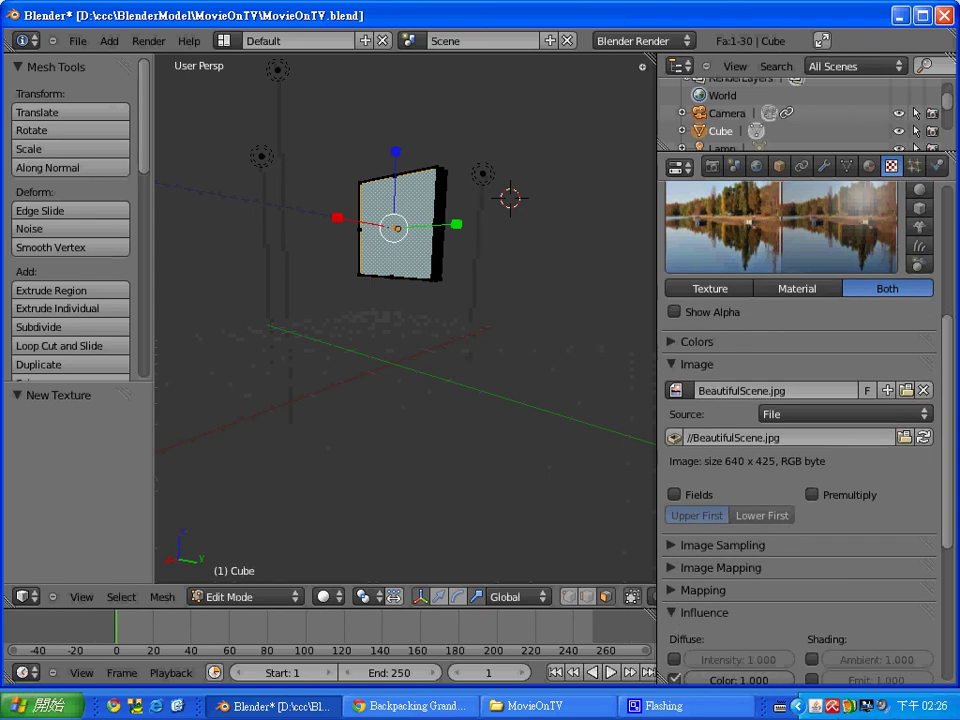
key(F12)
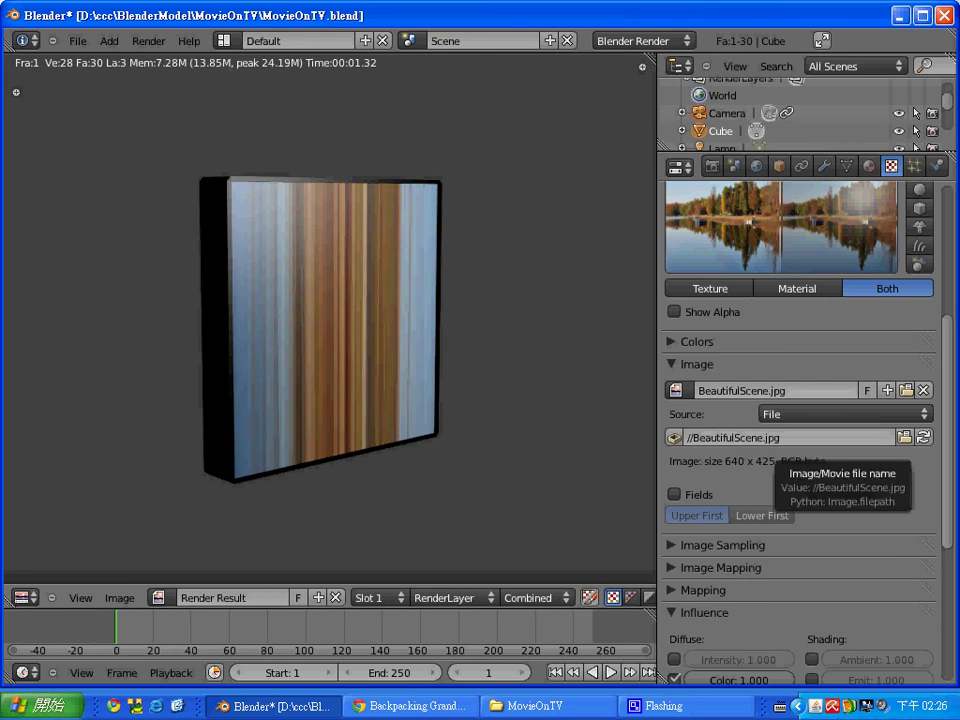
- Expand Mapping and change Texture.LCD's X, Y, Z axis dropdowns to Y, Z and None
scroll(800, 440, down, 2)
scroll(800, 440, down, 4)
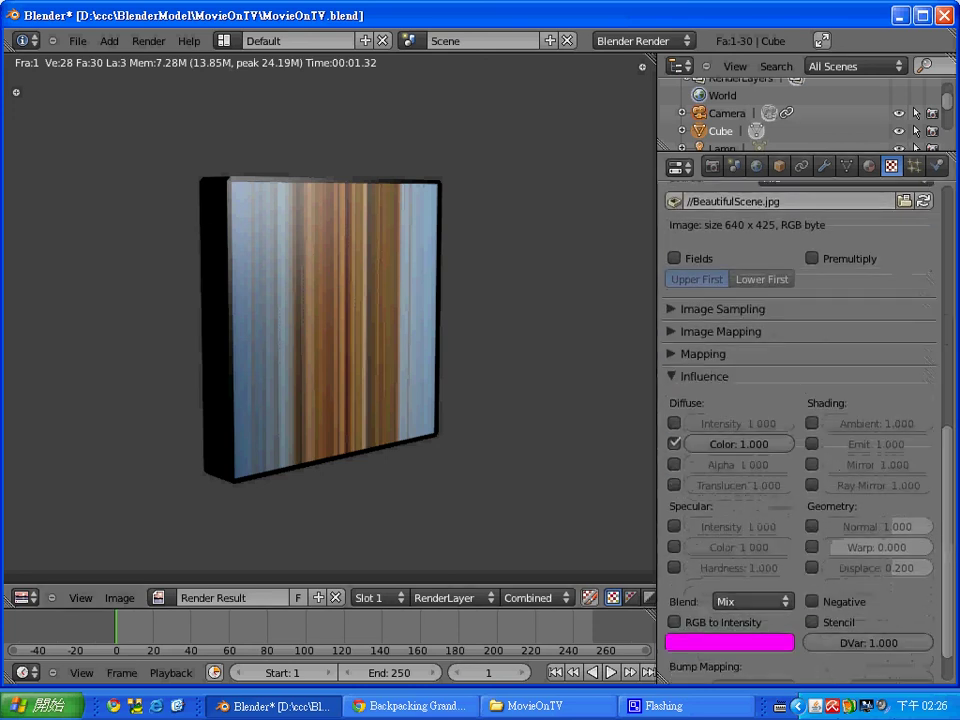
click(703, 353)
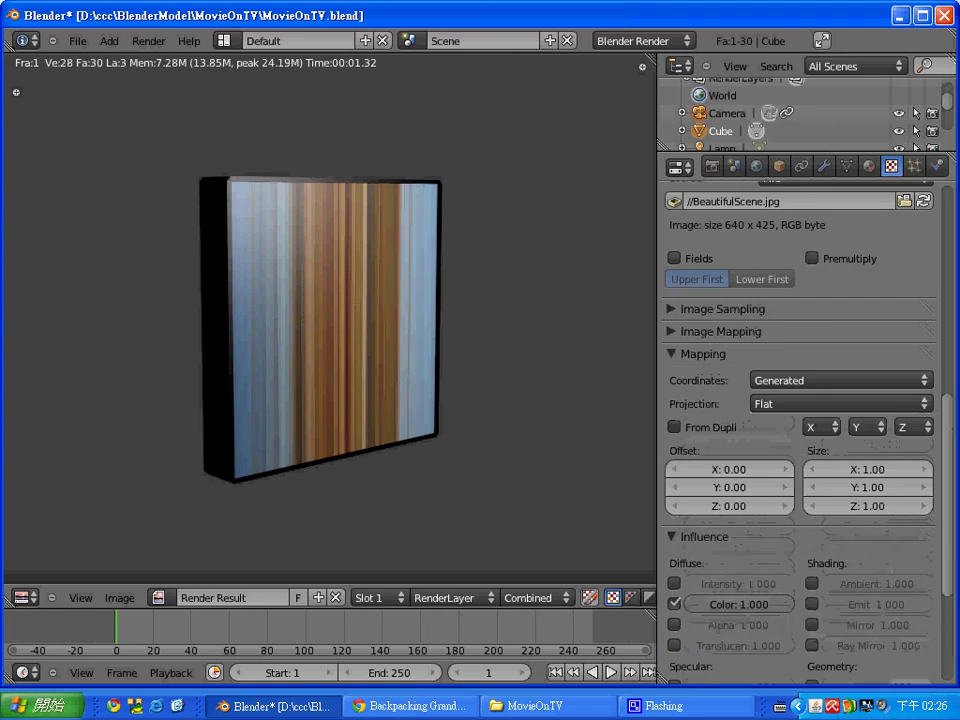
scroll(800, 440, down, 2)
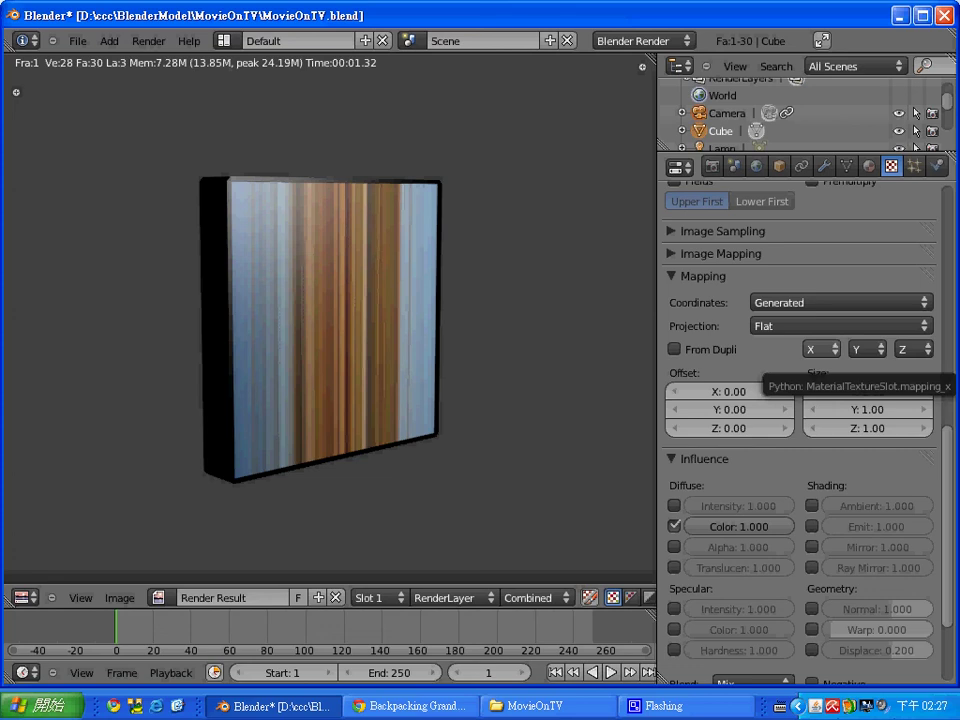
click(820, 349)
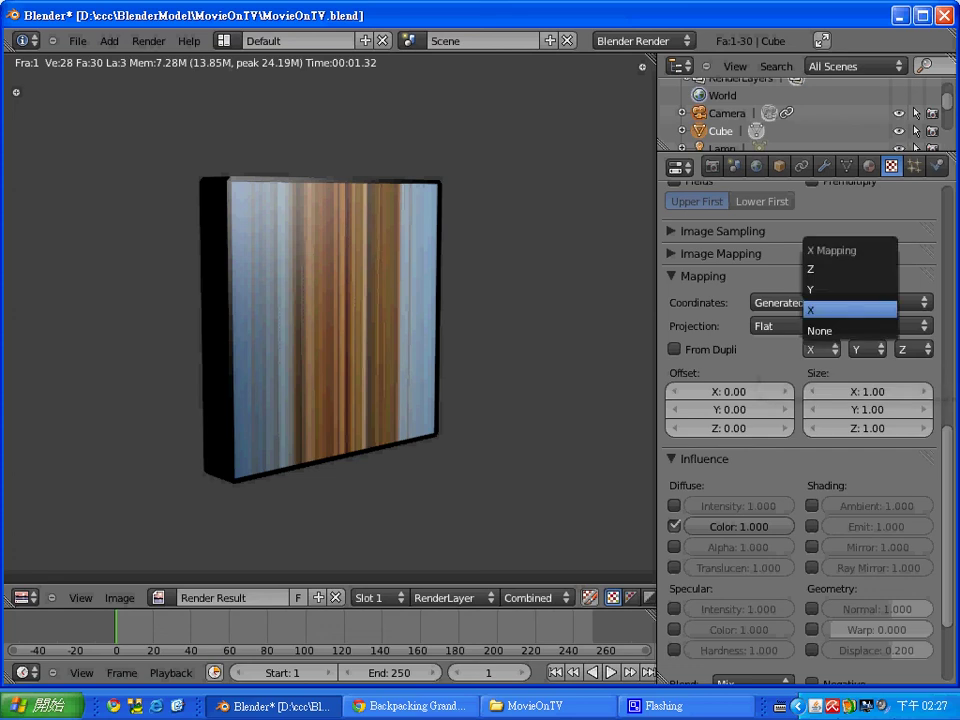
click(822, 287)
click(866, 349)
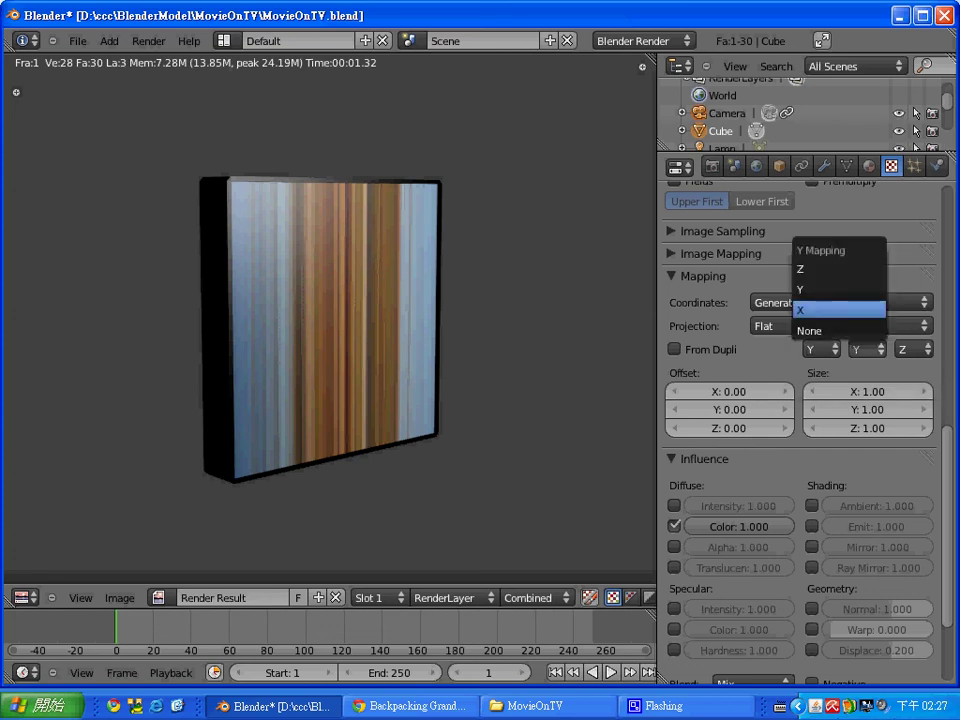
click(838, 268)
click(913, 349)
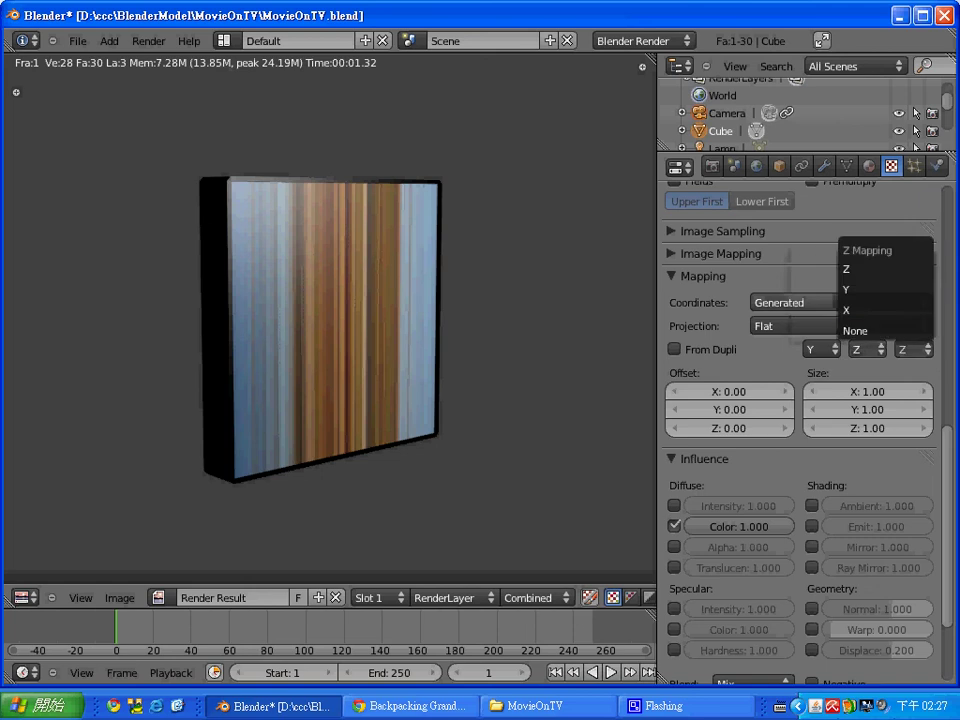
click(900, 328)
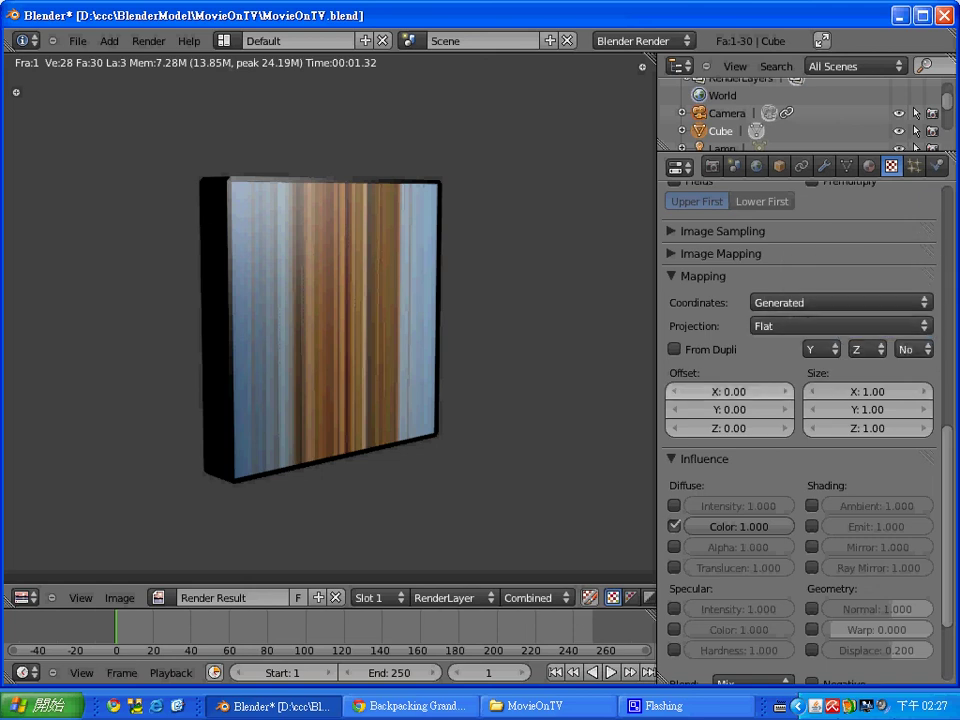
- Re-render with F12 to confirm the lake photo now sits cleanly on the screen face
key(F12)
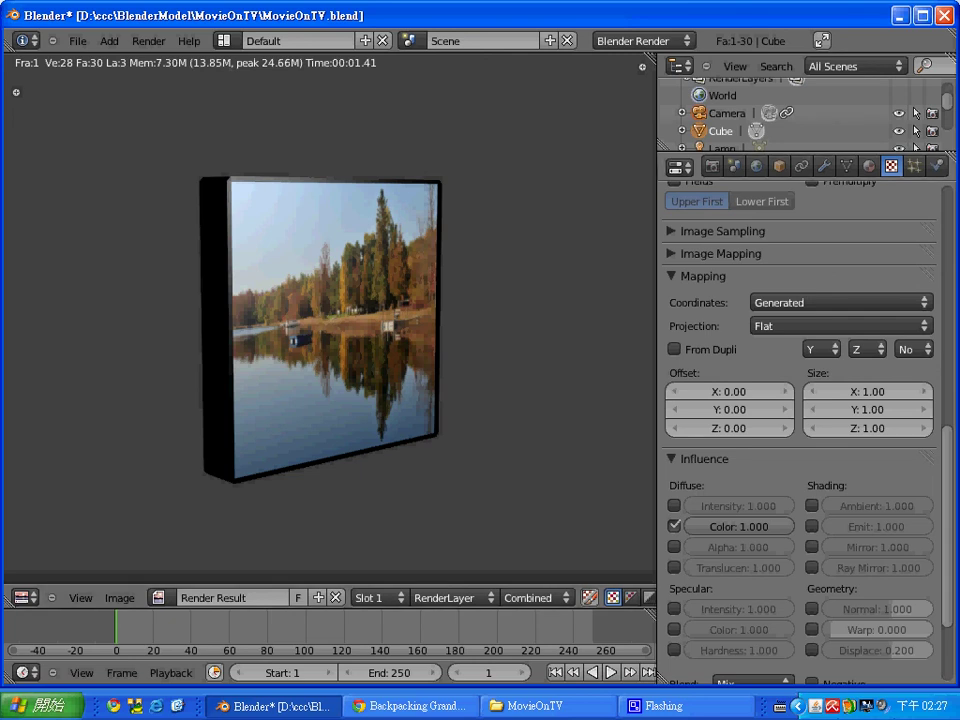
scroll(800, 400, up, 15)
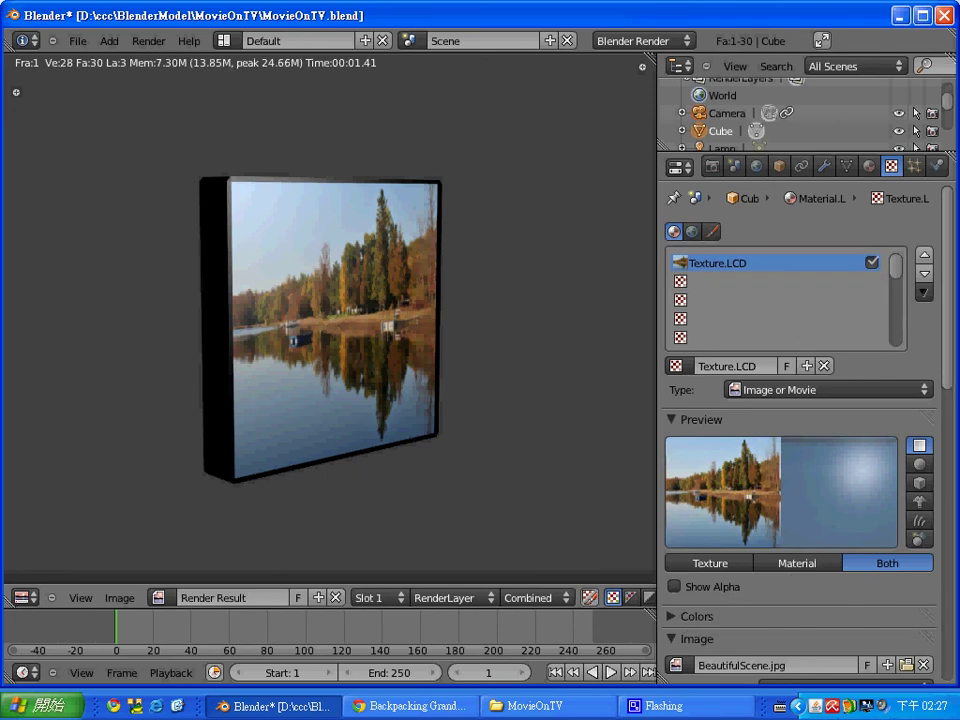
- Save the project, then save a copy as MovieOnTvImage.blend in the MovieOnTV folder
click(77, 40)
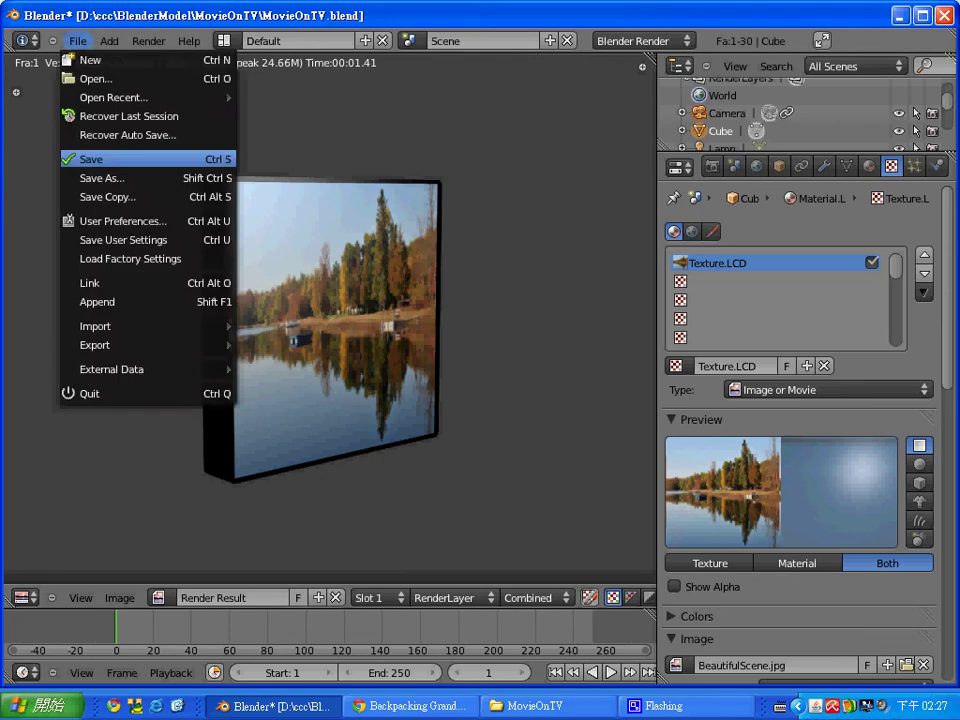
click(90, 156)
click(77, 40)
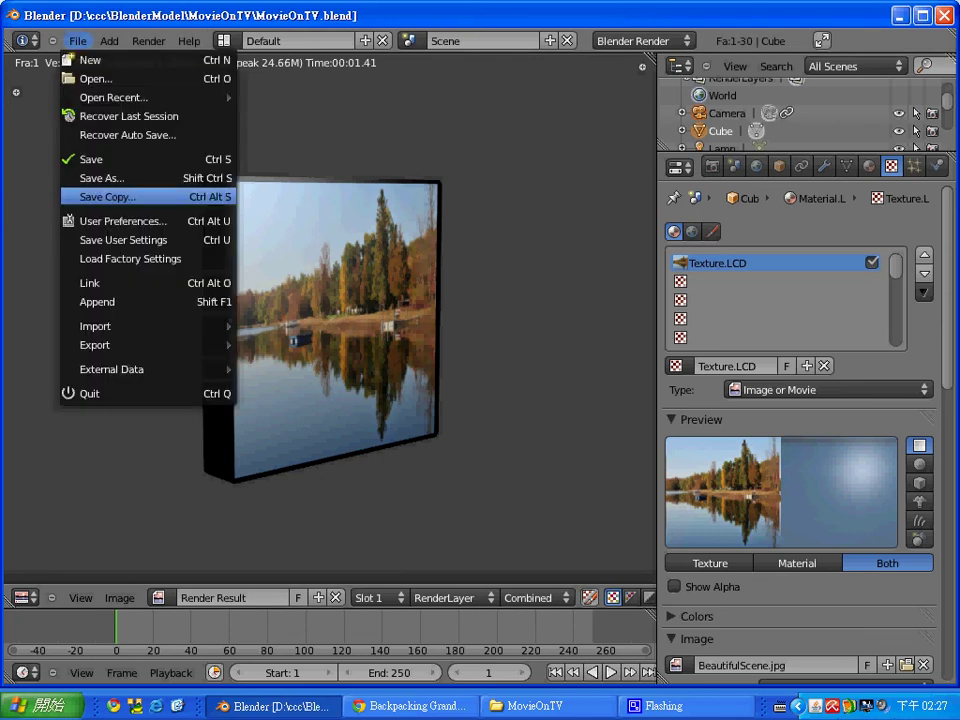
click(100, 178)
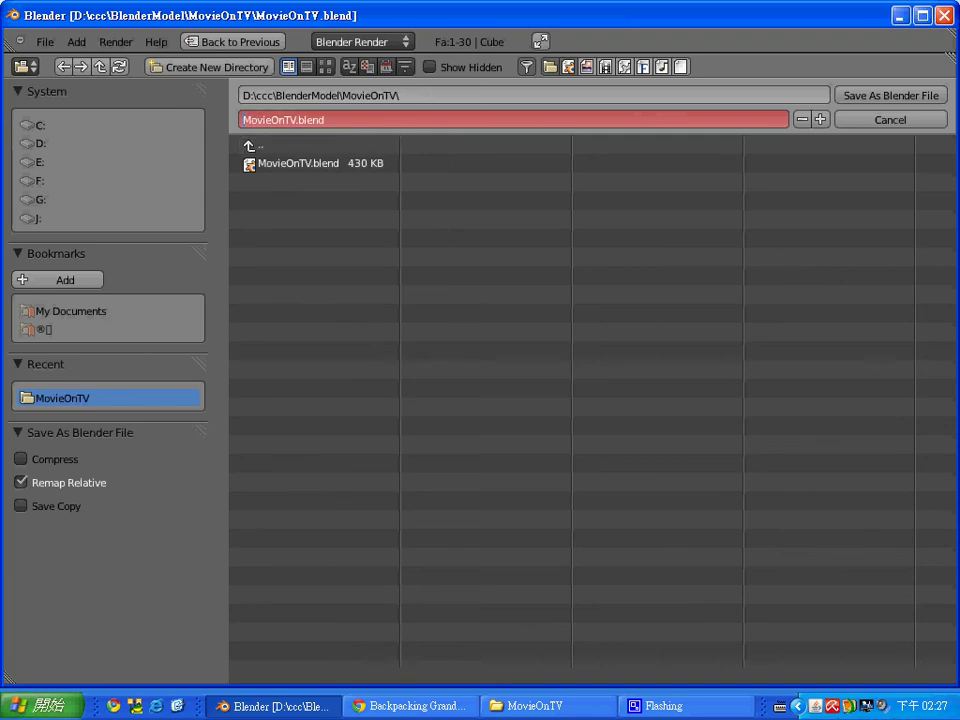
click(303, 119)
text(Image)
key(Left)
key(Left)
key(Left)
key(BackSpace)
text(I)
key(End)
key(Return)
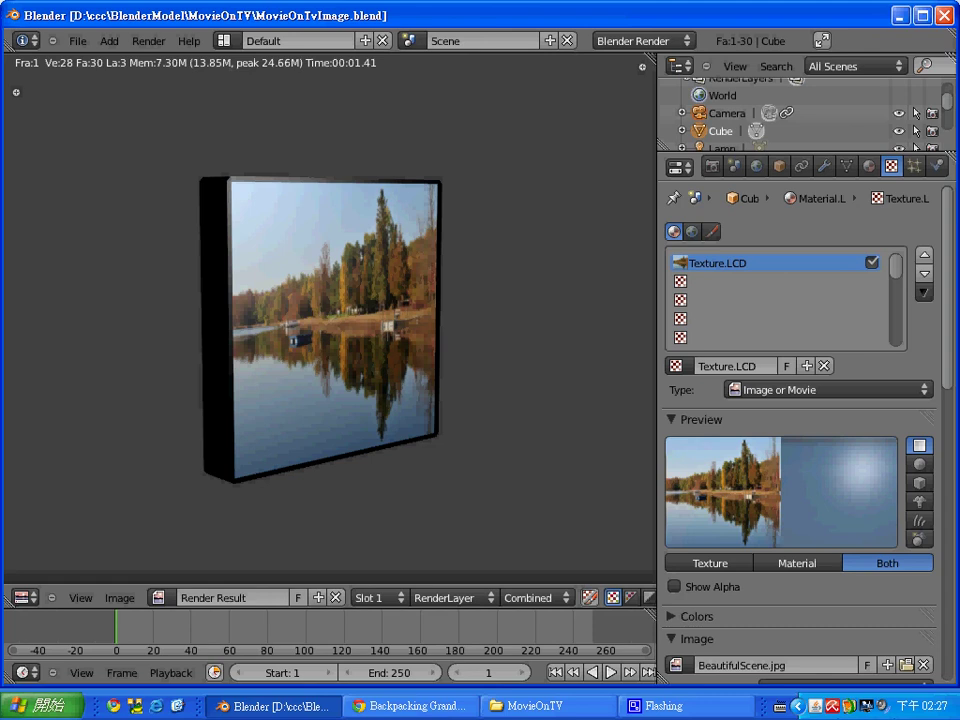
- Point Texture.LCD's image file to the Backpacking Grand Canyon mp4, which reports 'Can not get an image'
scroll(800, 450, down, 1)
scroll(800, 450, down, 4)
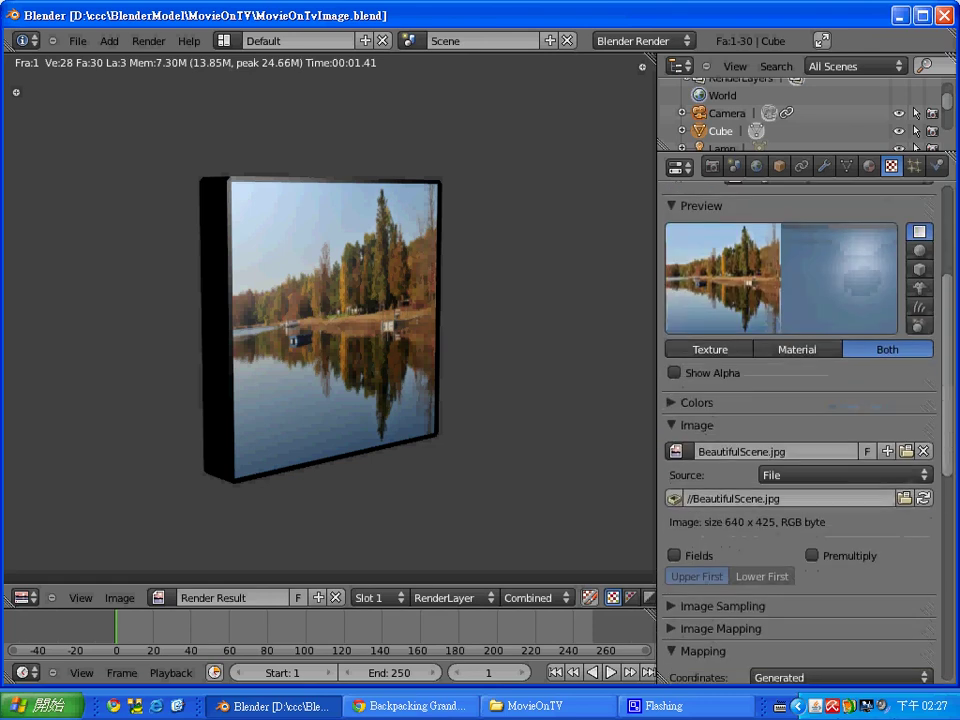
scroll(800, 450, down, 3)
scroll(800, 450, down, 1)
scroll(800, 450, down, 1)
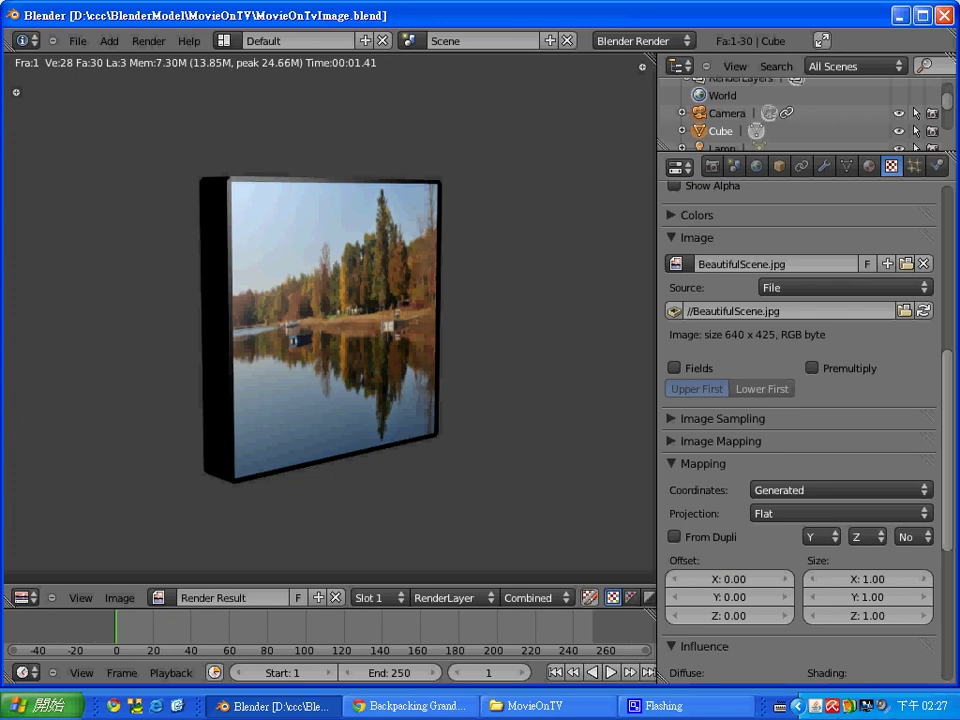
click(904, 311)
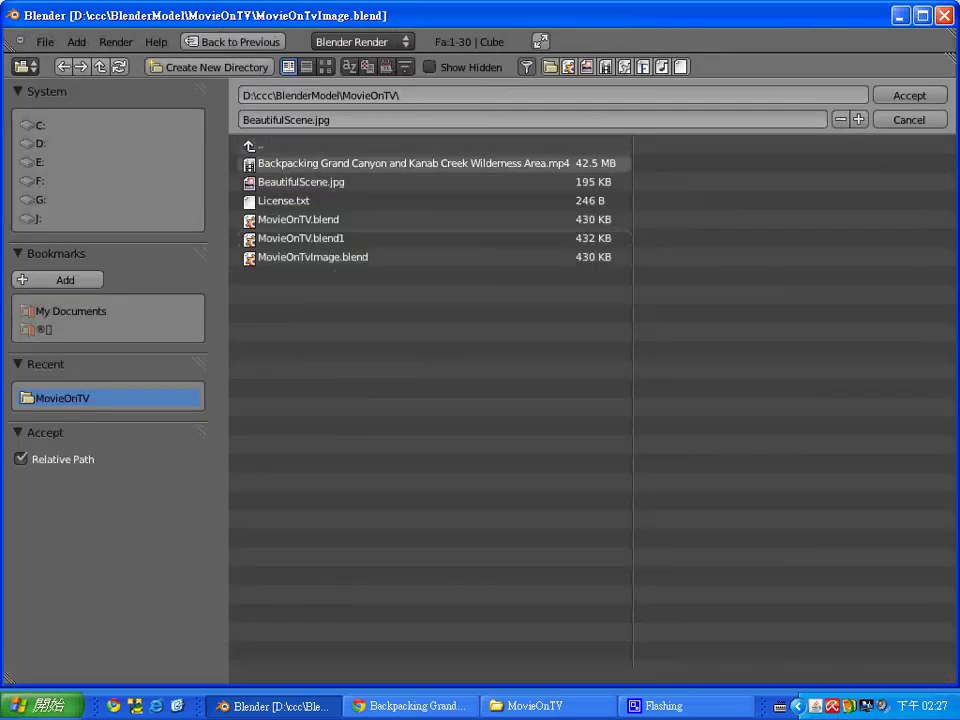
click(410, 163)
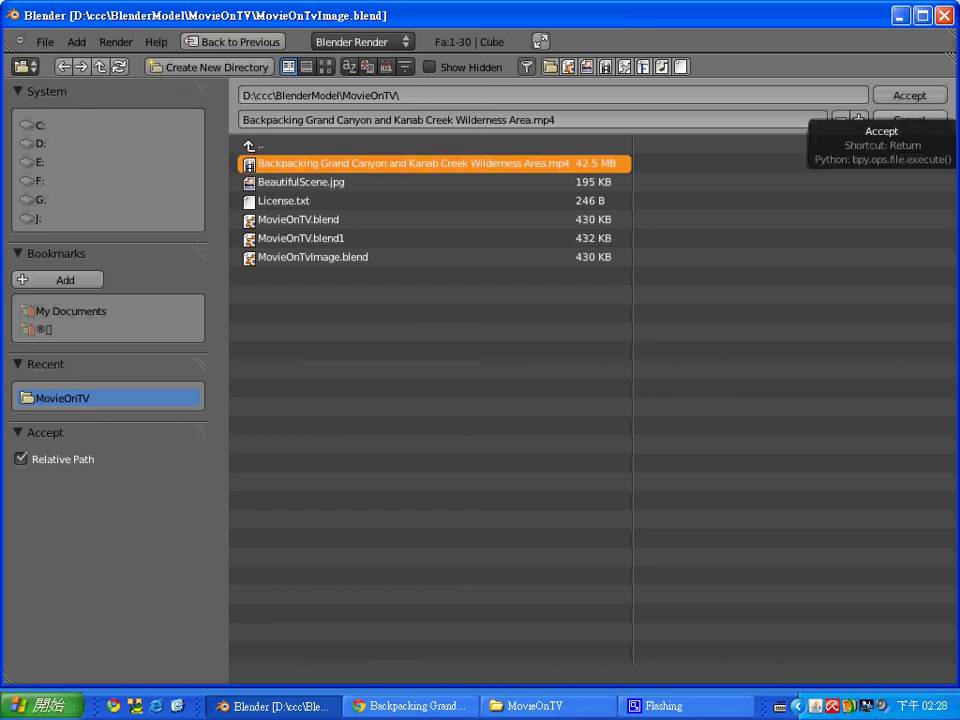
click(909, 95)
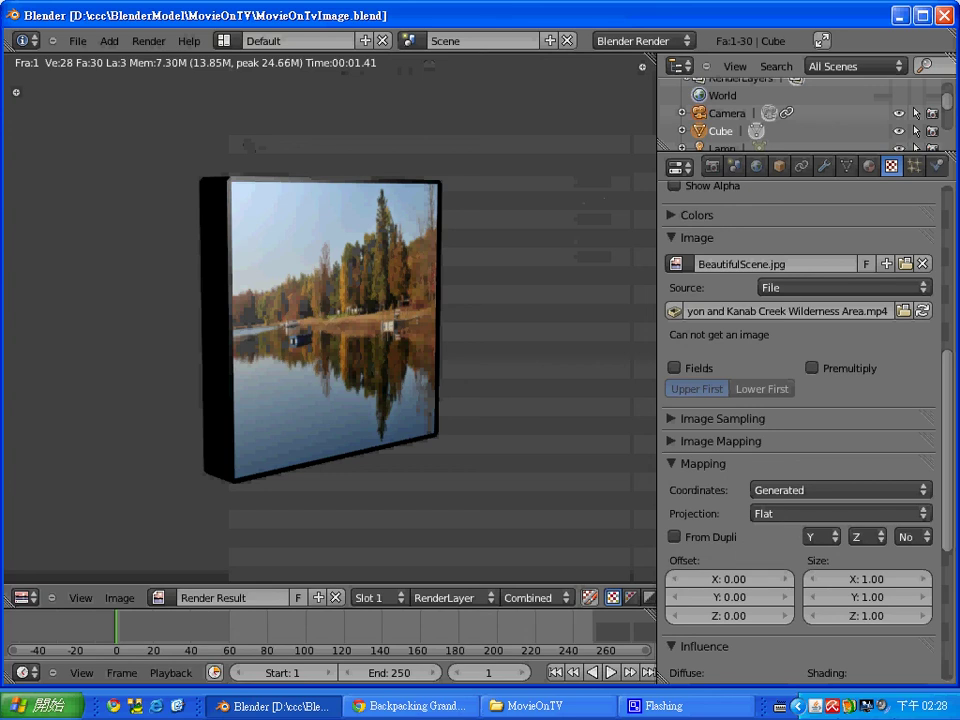
- Check the texture's Image Mapping and Image Sampling panels, expanding and collapsing each
scroll(800, 430, down, 1)
scroll(800, 430, down, 4)
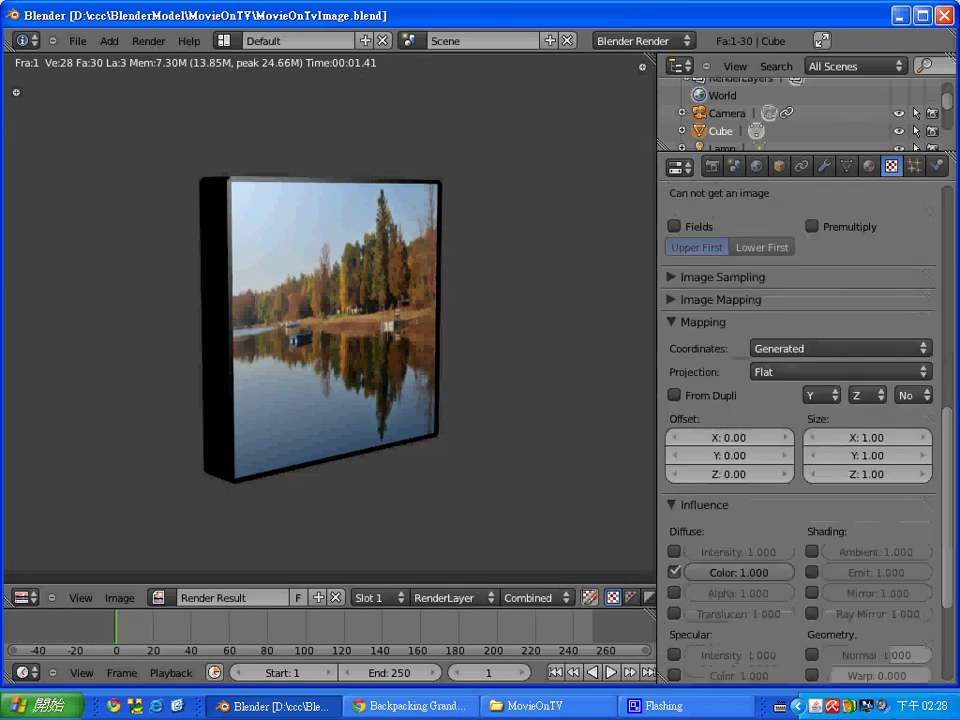
scroll(800, 430, down, 3)
scroll(800, 430, up, 3)
scroll(800, 430, up, 6)
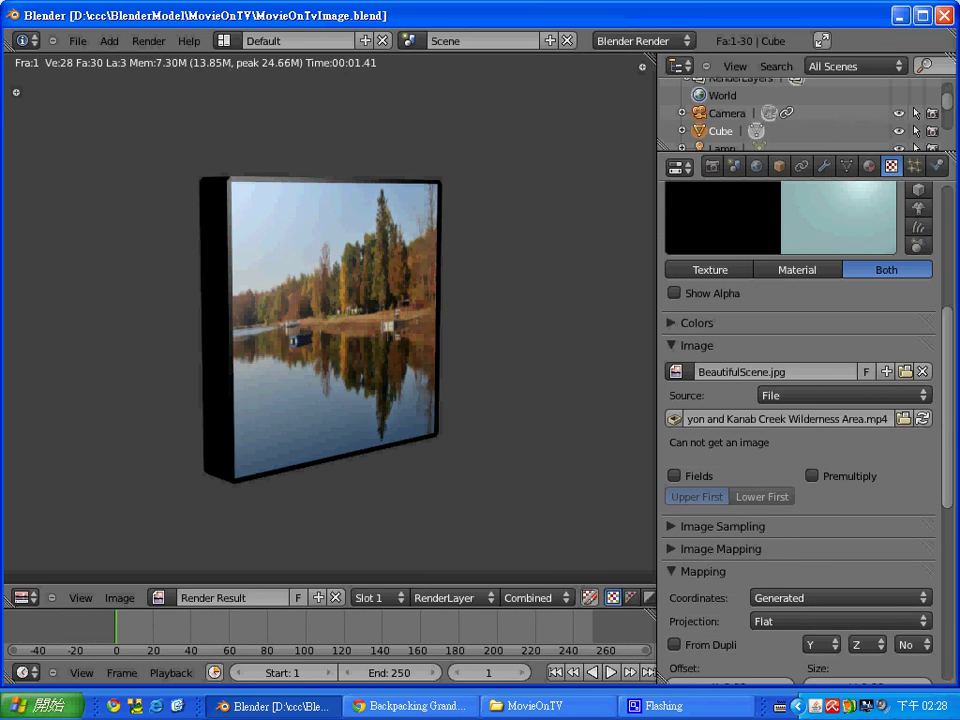
scroll(800, 430, down, 2)
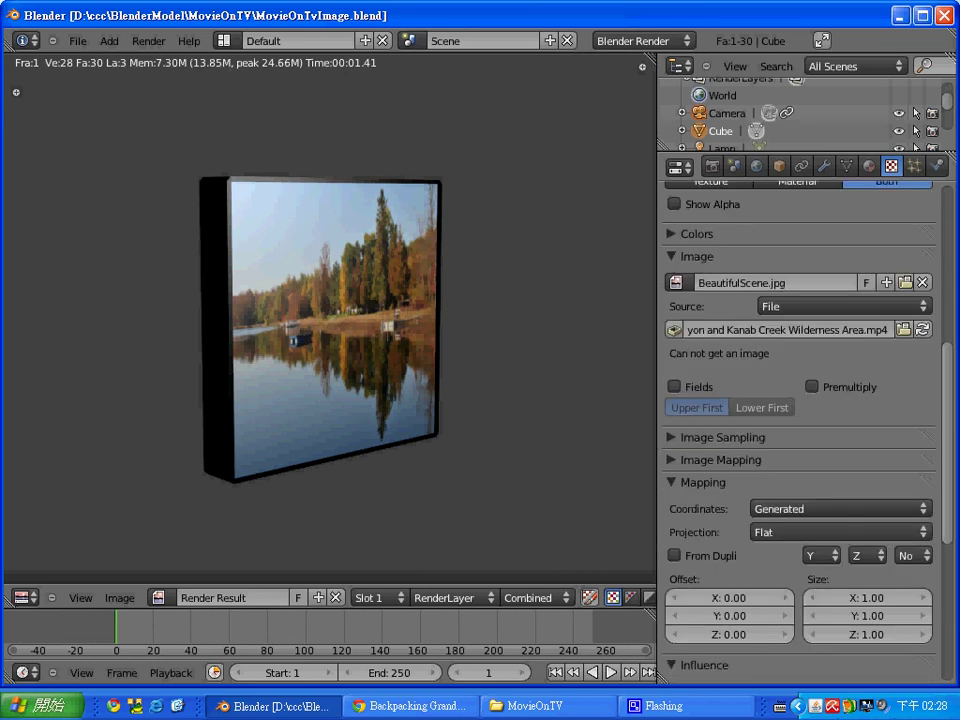
click(712, 460)
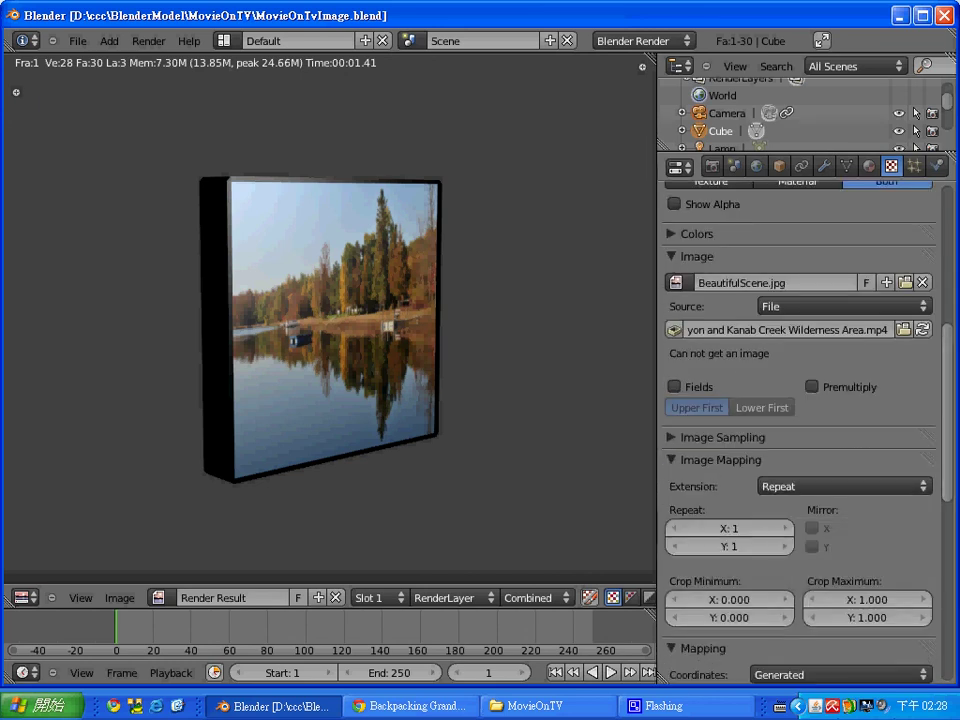
click(712, 437)
click(712, 437)
click(712, 460)
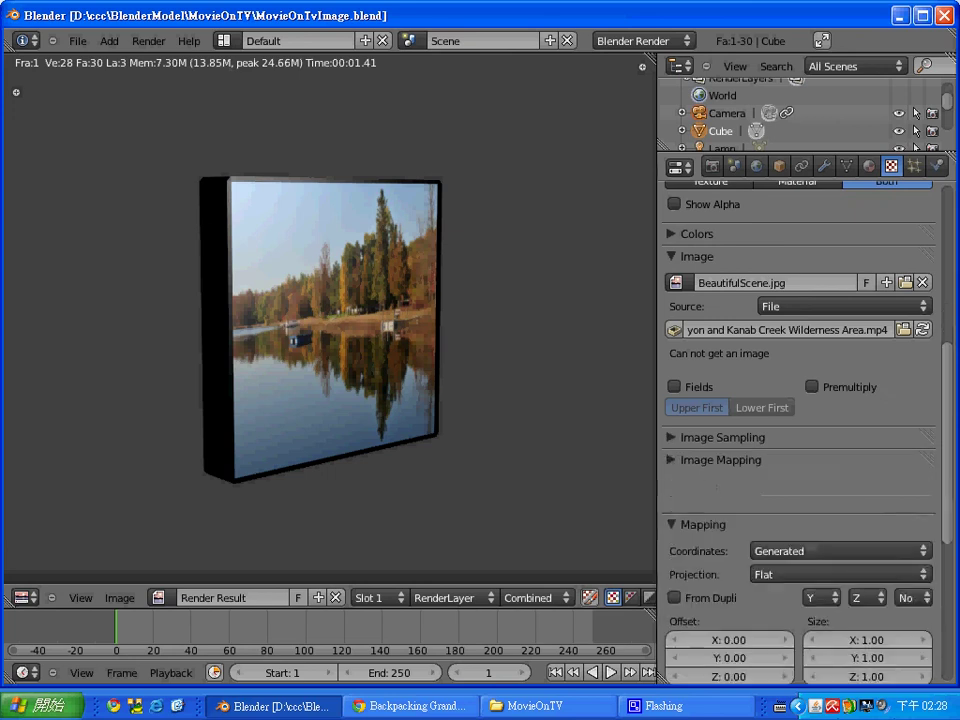
scroll(800, 400, up, 2)
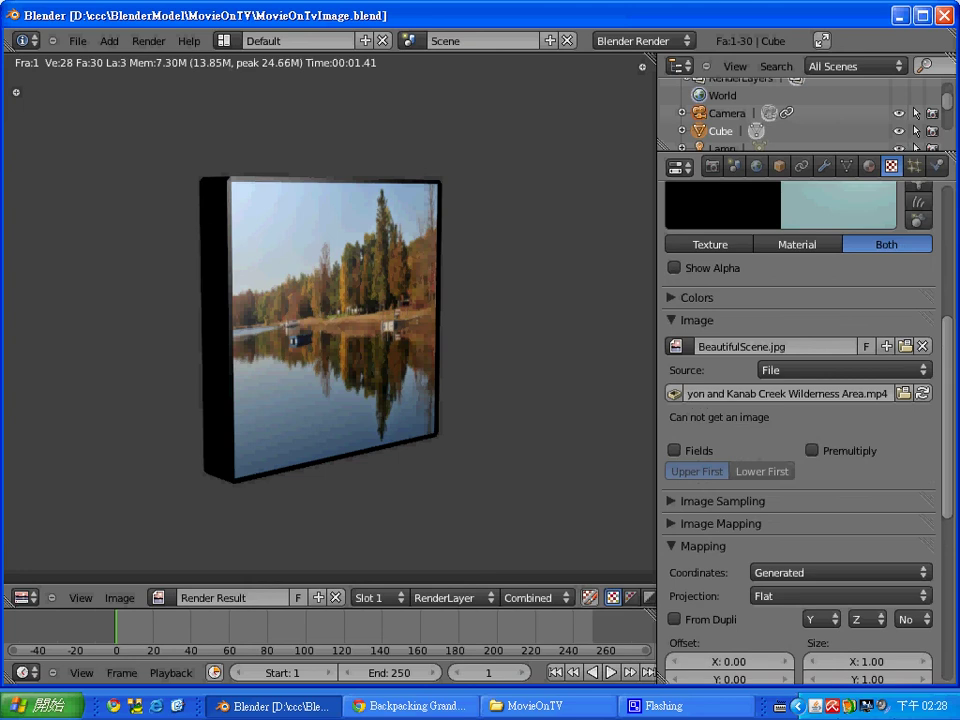
scroll(800, 430, down, 7)
scroll(800, 430, down, 6)
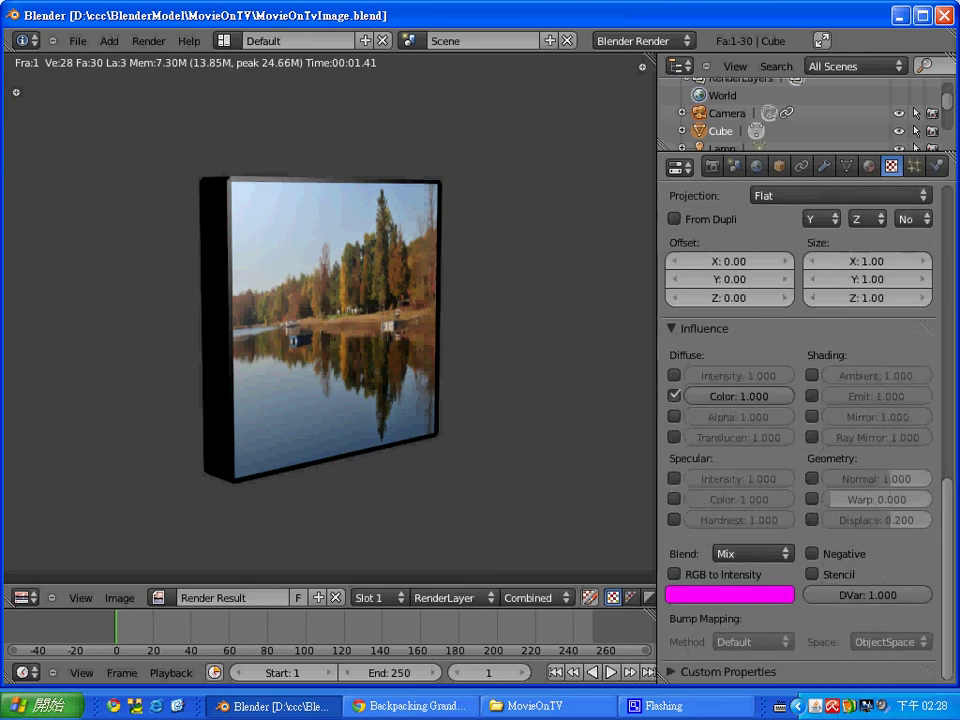
scroll(800, 430, up, 5)
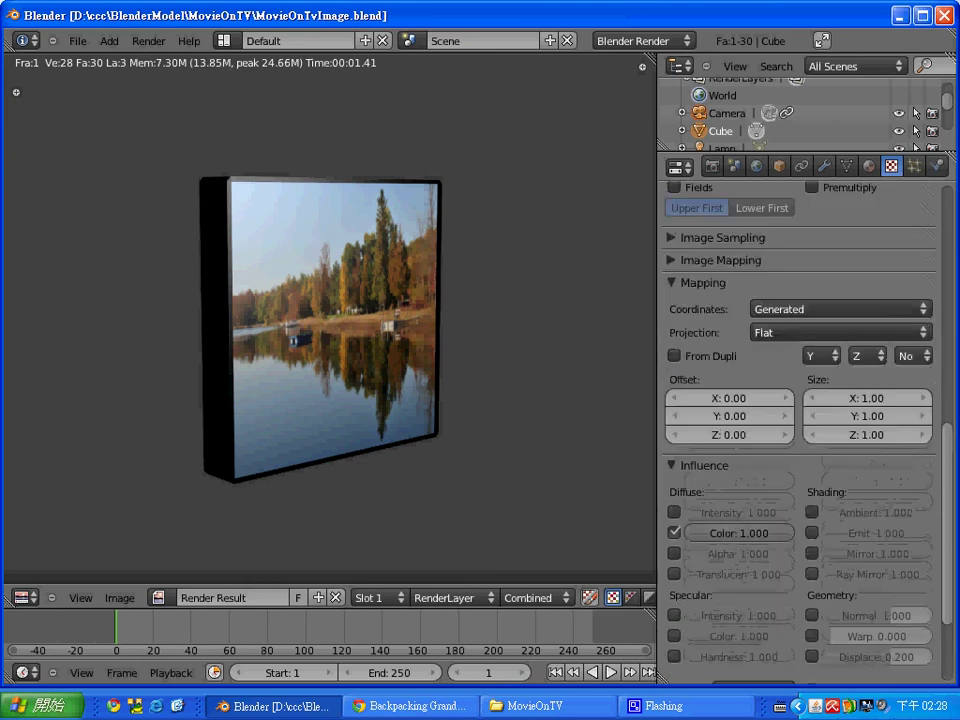
scroll(800, 430, down, 5)
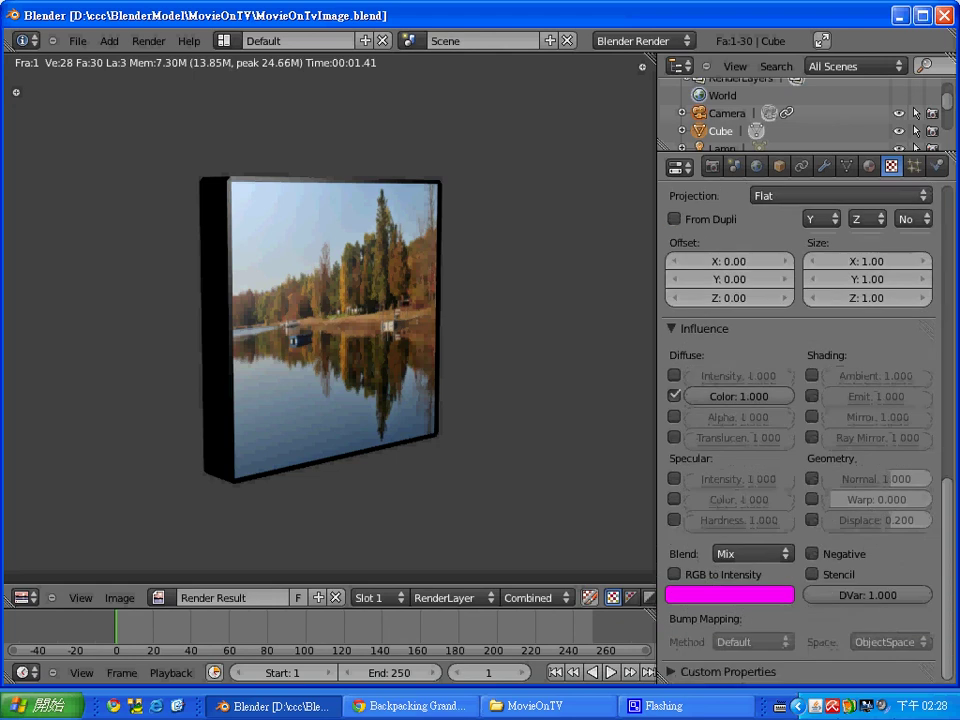
scroll(800, 430, up, 10)
scroll(800, 430, up, 2)
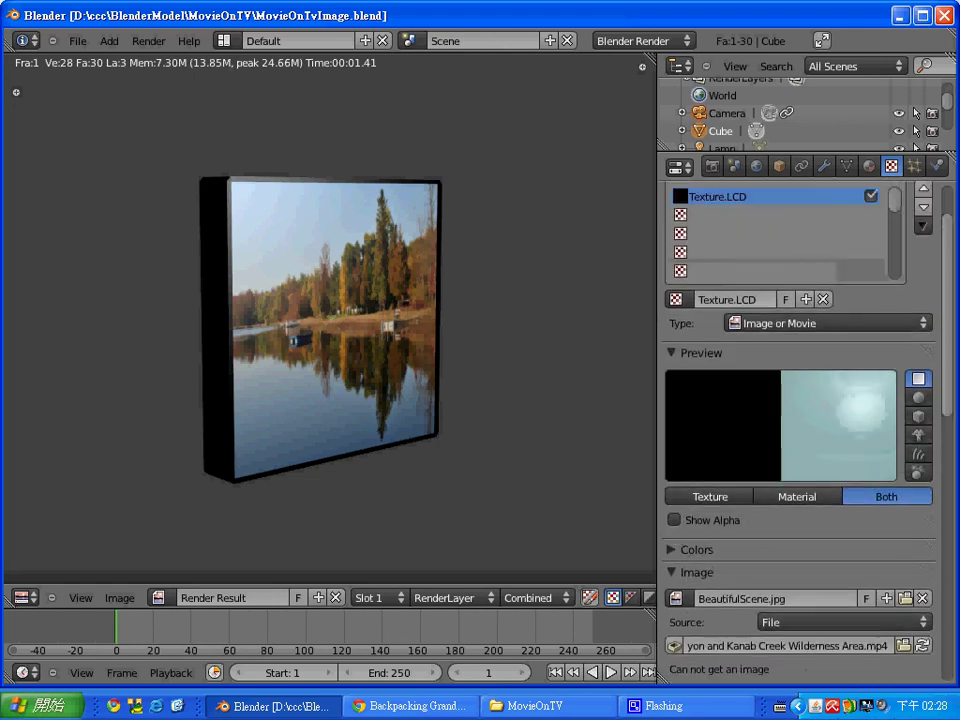
scroll(800, 430, up, 1)
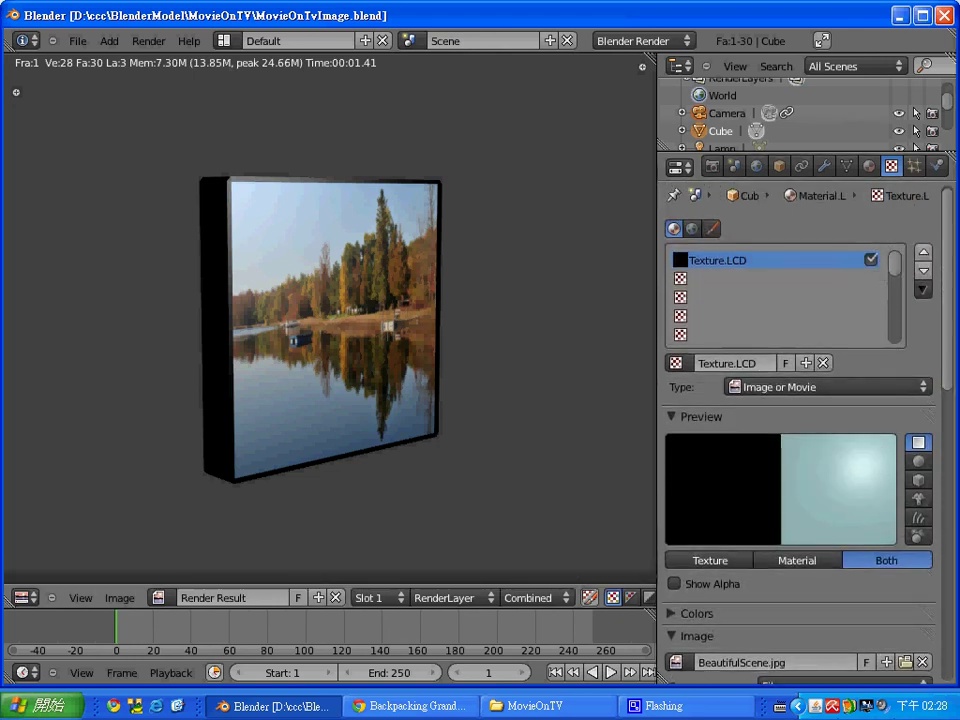
- Render with F12, producing a blank pale blue TV screen with no video frame
key(F12)
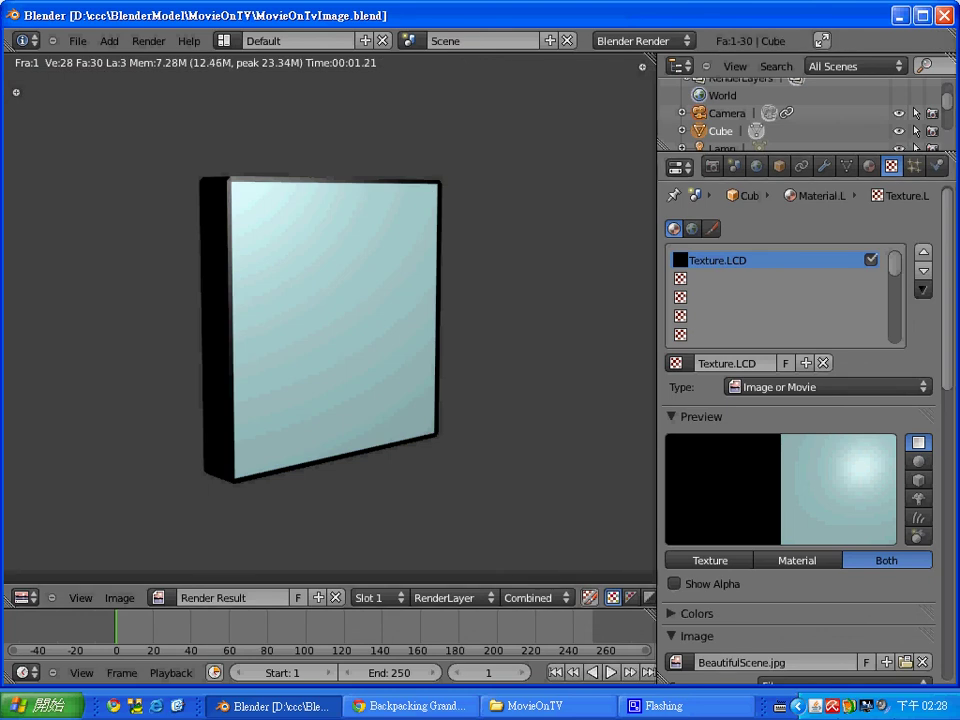
scroll(800, 430, down, 10)
scroll(800, 430, down, 2)
scroll(800, 430, down, 1)
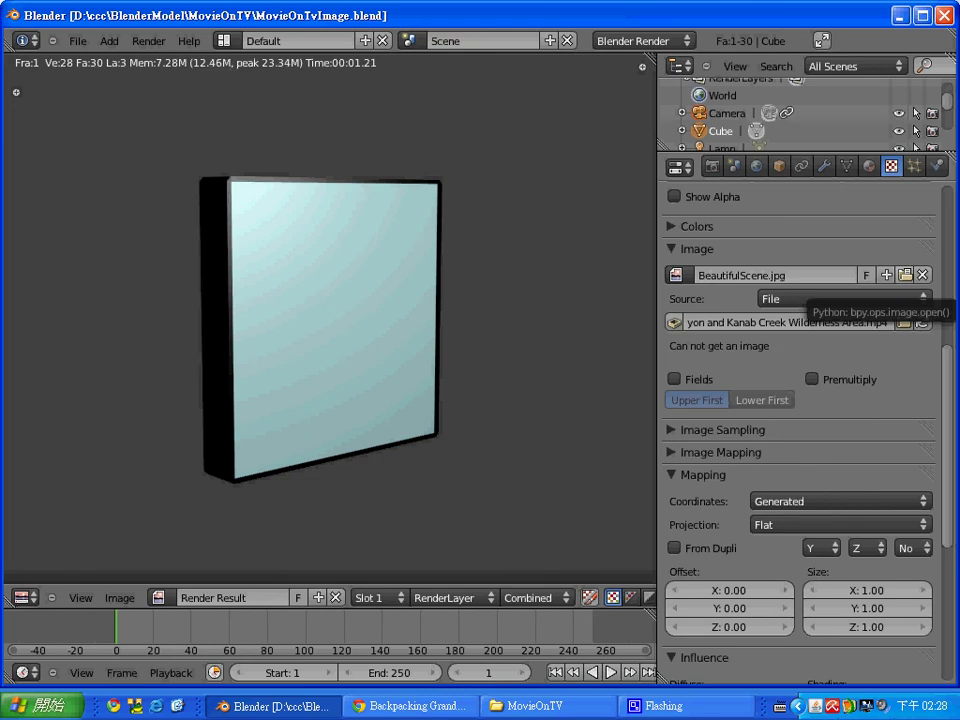
- Reload the Grand Canyon mp4 file into Texture.LCD's image source
click(905, 321)
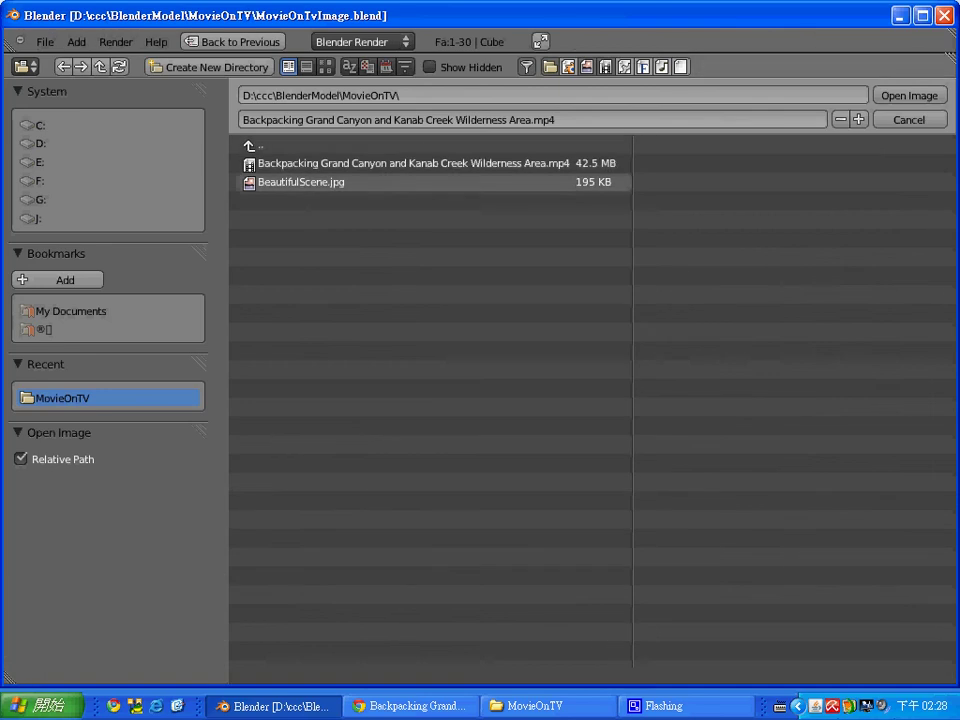
click(400, 163)
key(Return)
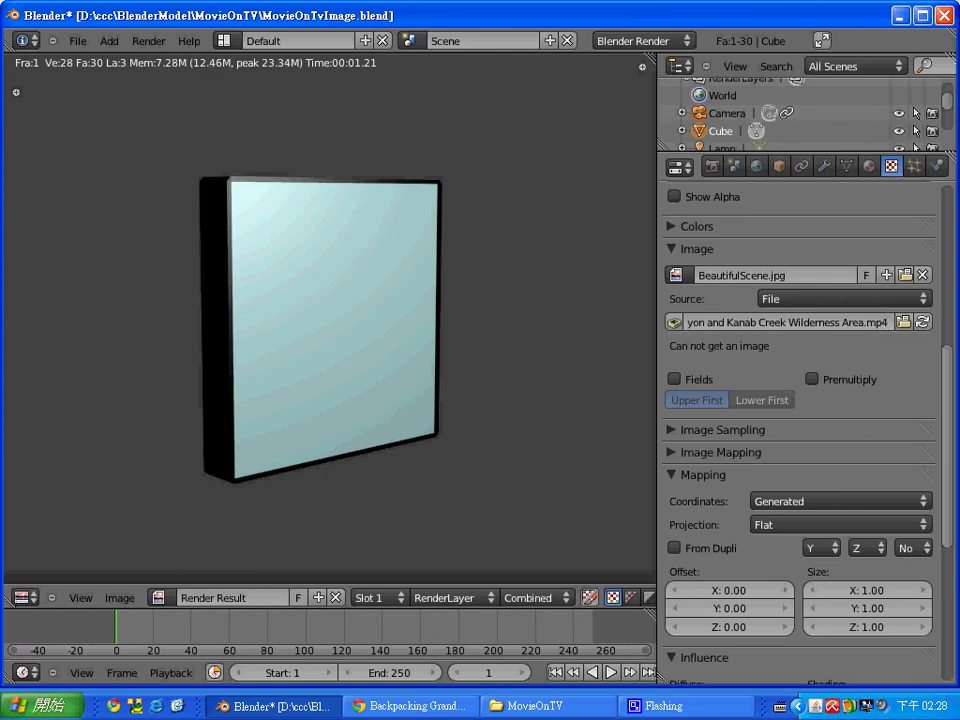
scroll(800, 420, down, 3)
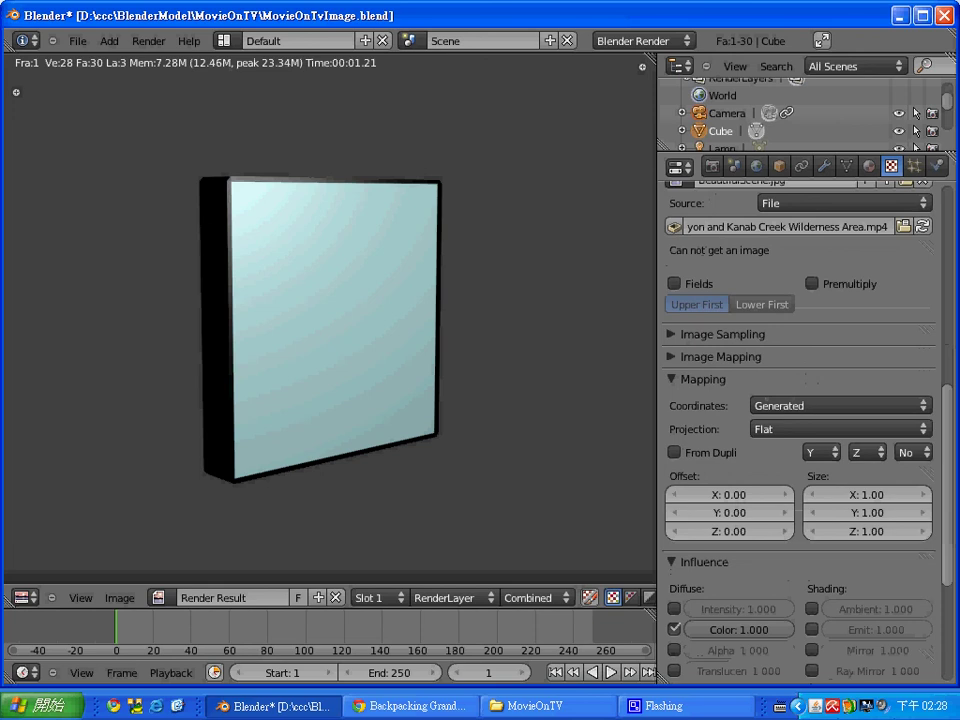
scroll(800, 420, up, 4)
scroll(800, 420, up, 4)
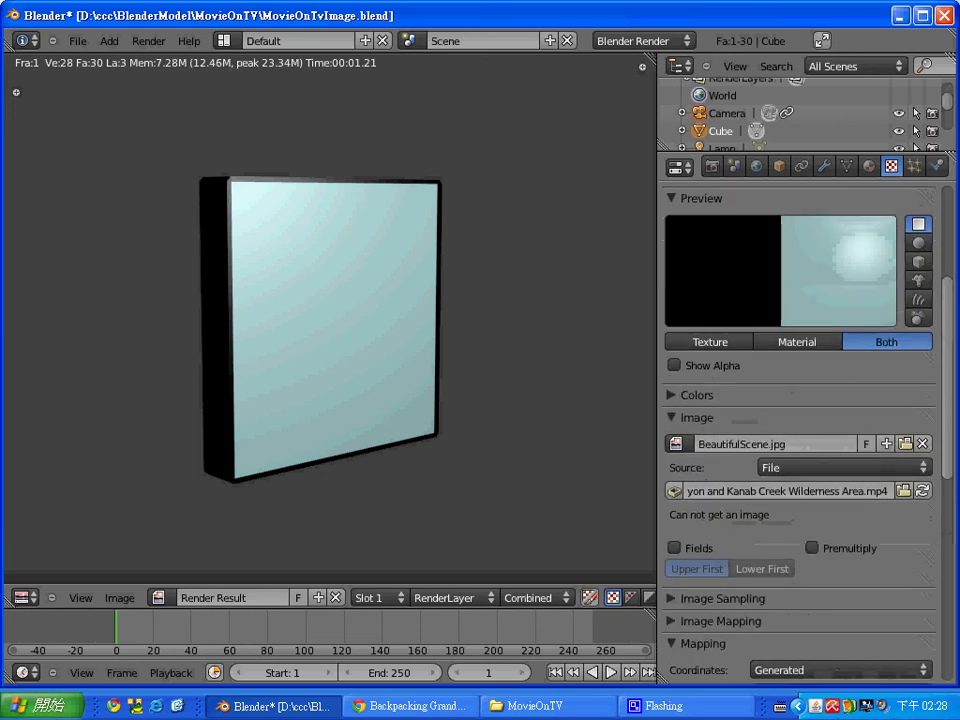
scroll(800, 420, up, 4)
scroll(800, 420, up, 2)
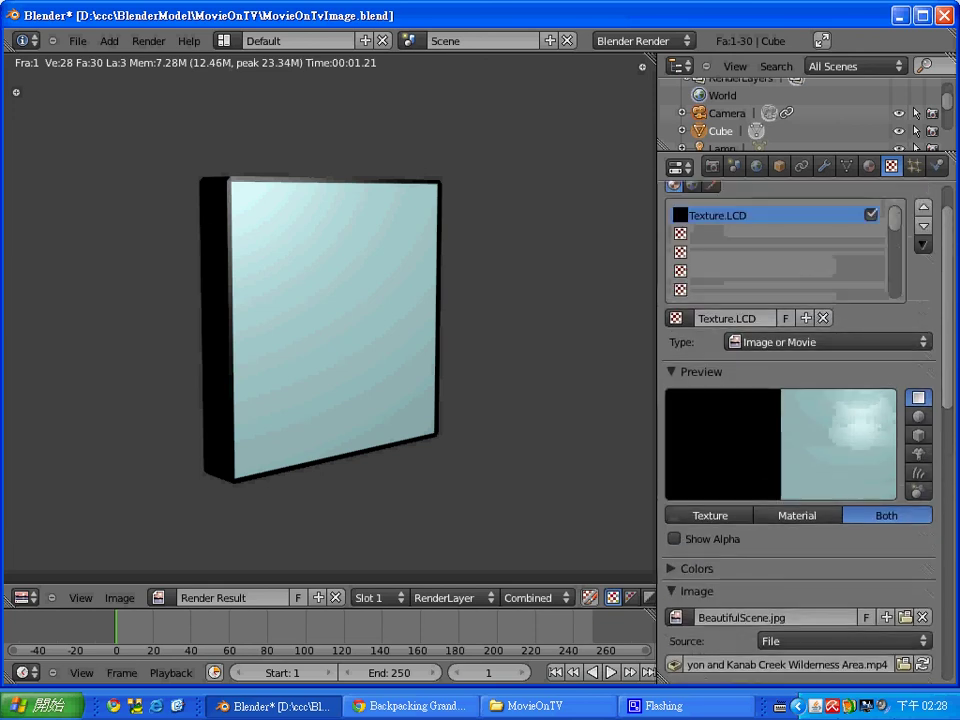
- Keep the texture type as Image or Movie and review its diffuse colour influence settings
click(828, 342)
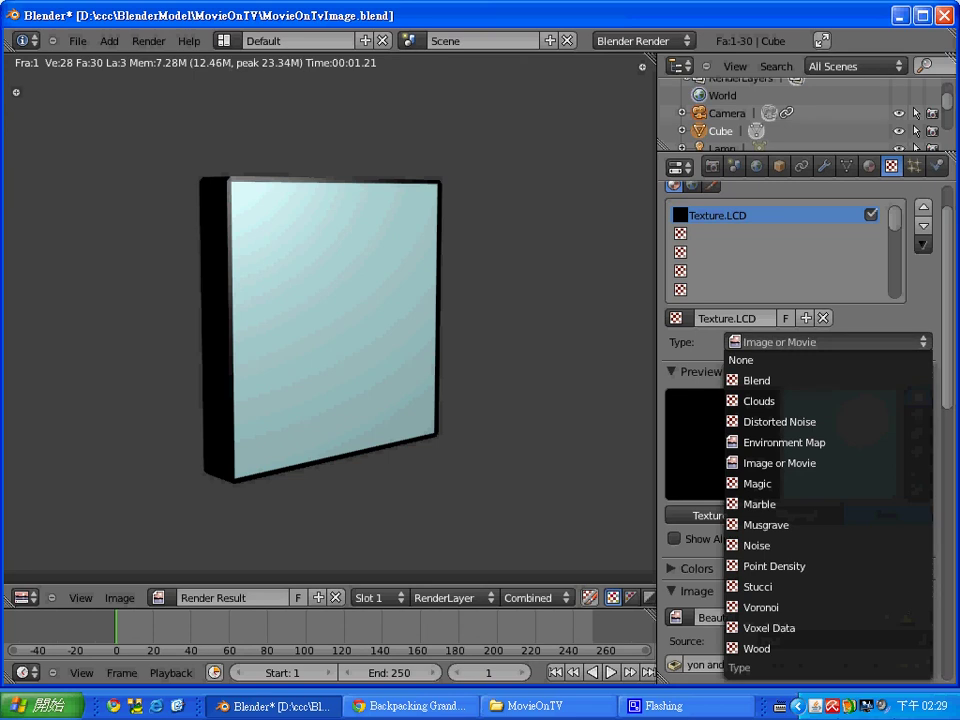
click(560, 300)
scroll(800, 420, down, 5)
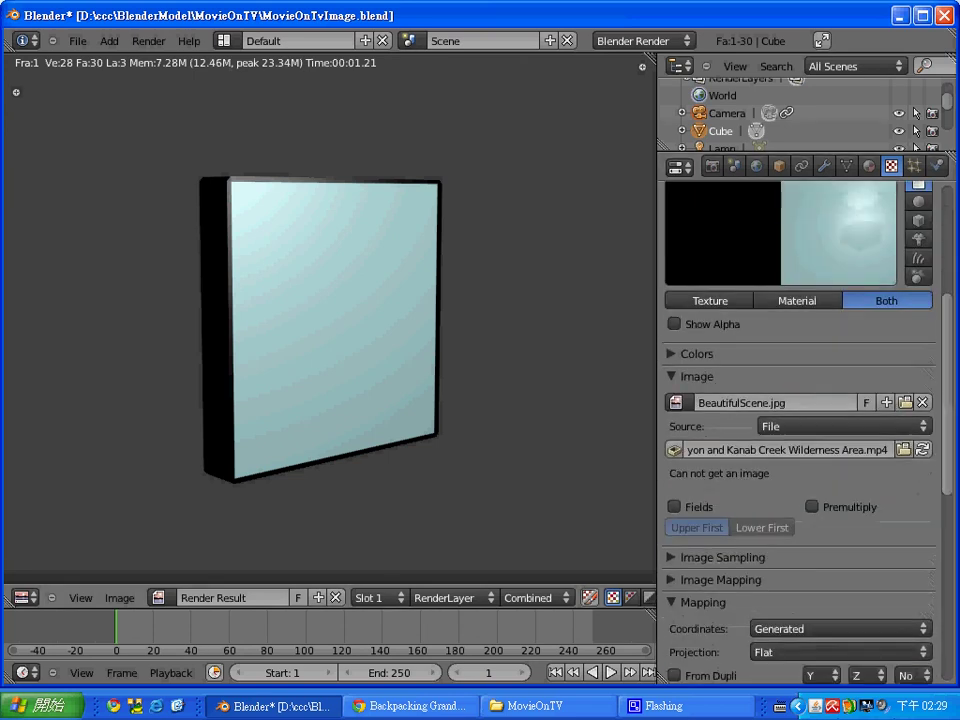
scroll(800, 420, down, 2)
scroll(800, 420, down, 3)
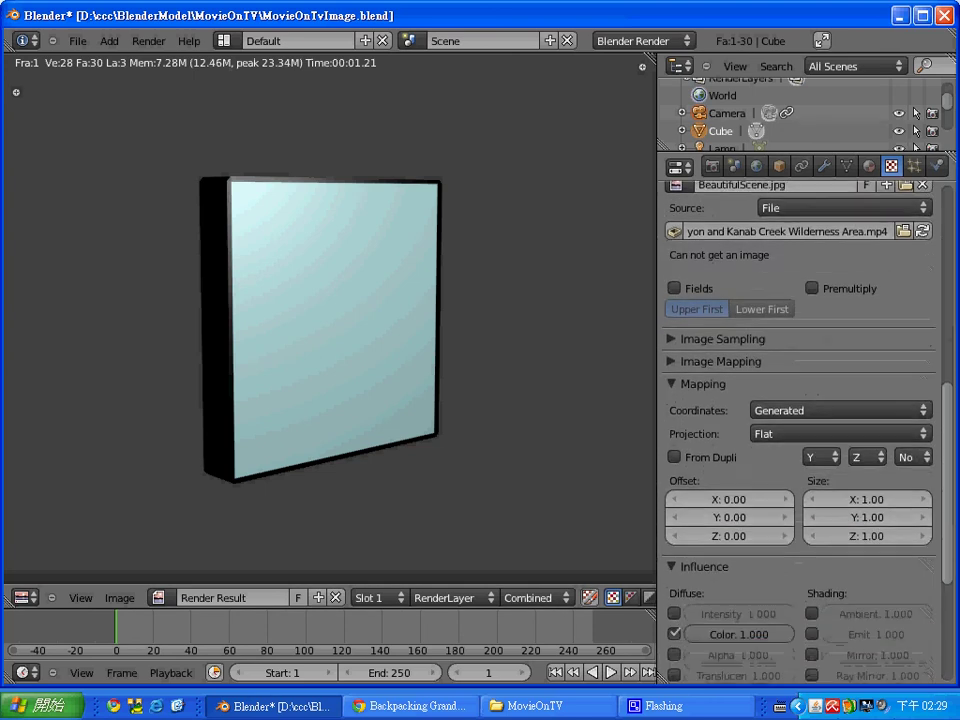
scroll(800, 420, down, 3)
scroll(800, 420, down, 1)
scroll(800, 420, down, 2)
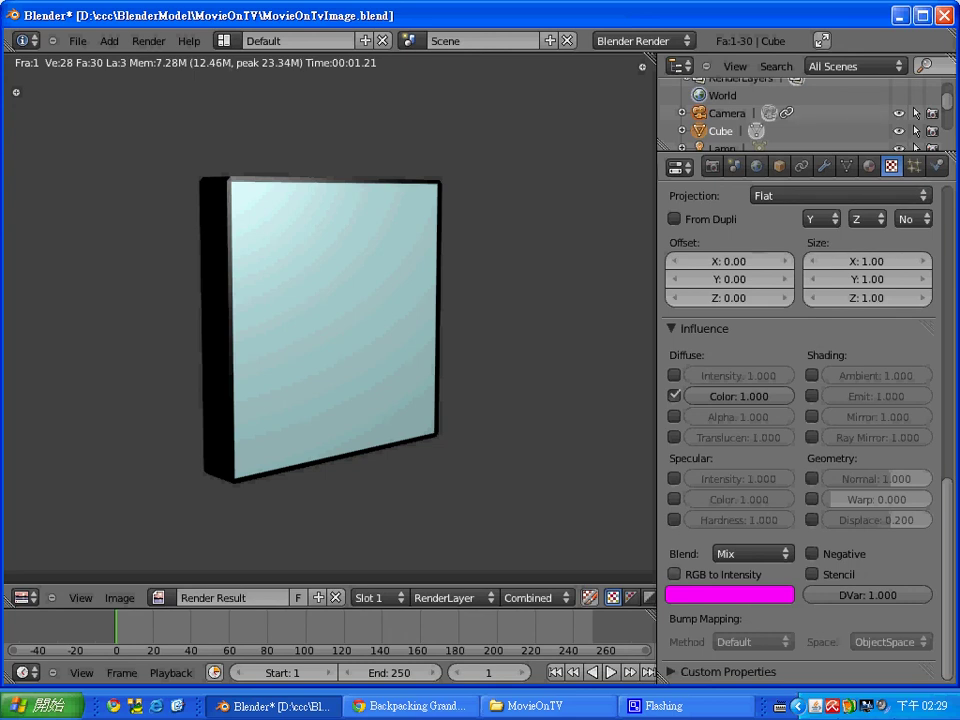
- Save MovieOnTvImage.blend, then switch to the Grand Canyon YouTube page in Chrome
click(78, 41)
click(91, 159)
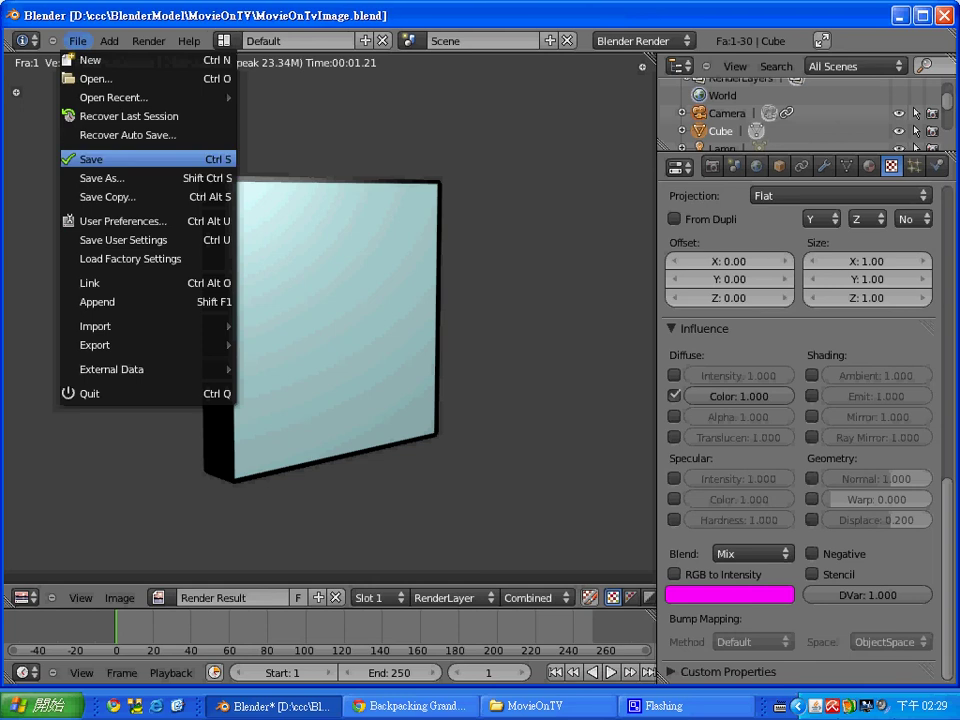
scroll(800, 430, up, 10)
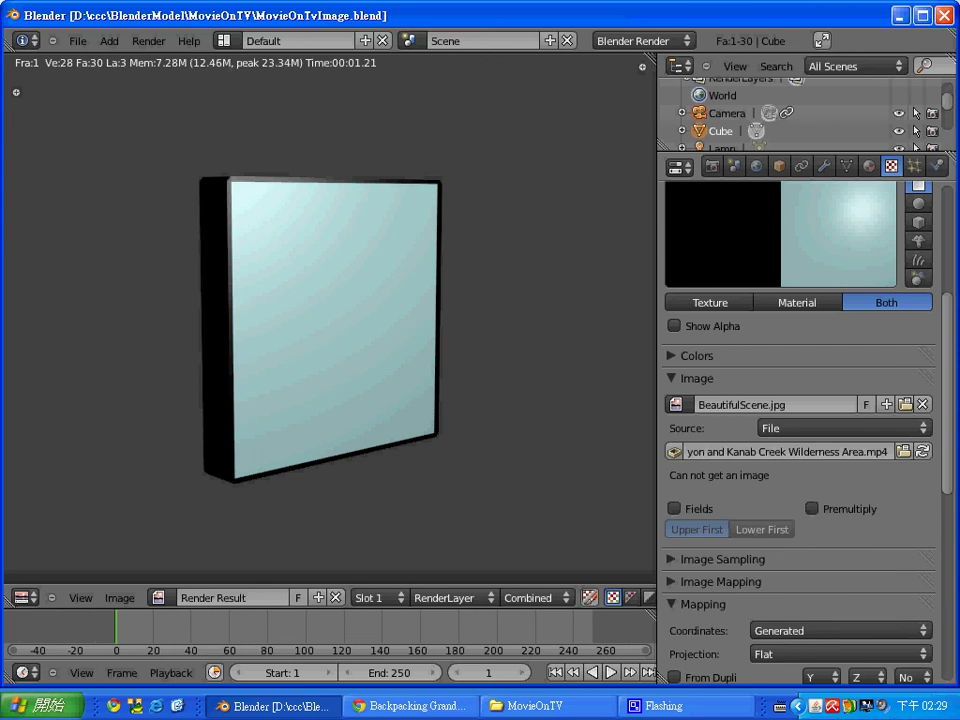
scroll(800, 430, down, 5)
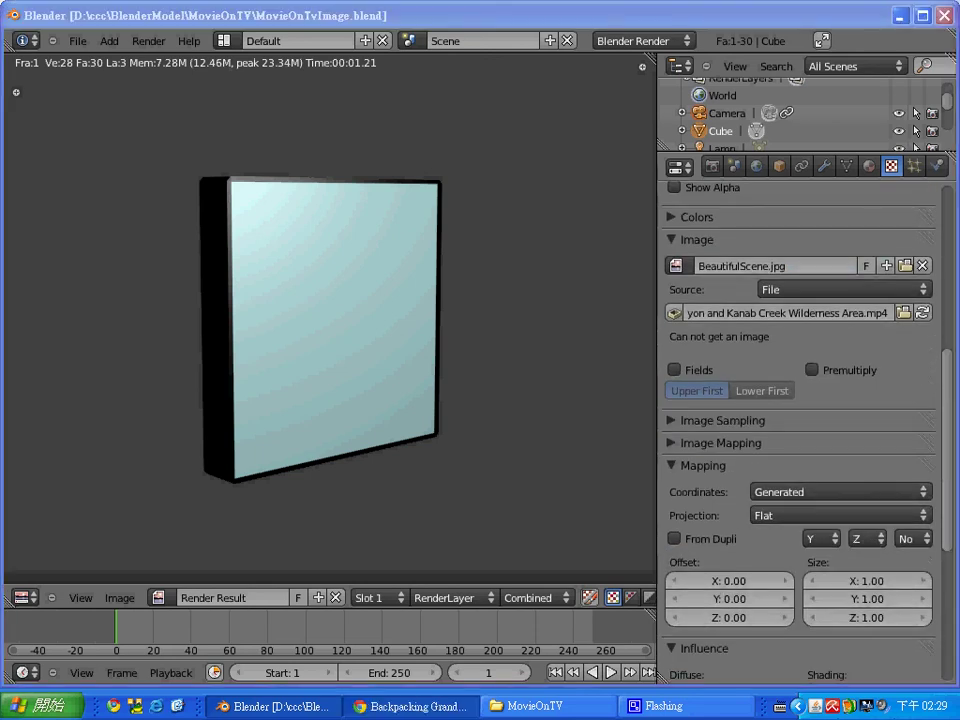
key(alt+Tab)
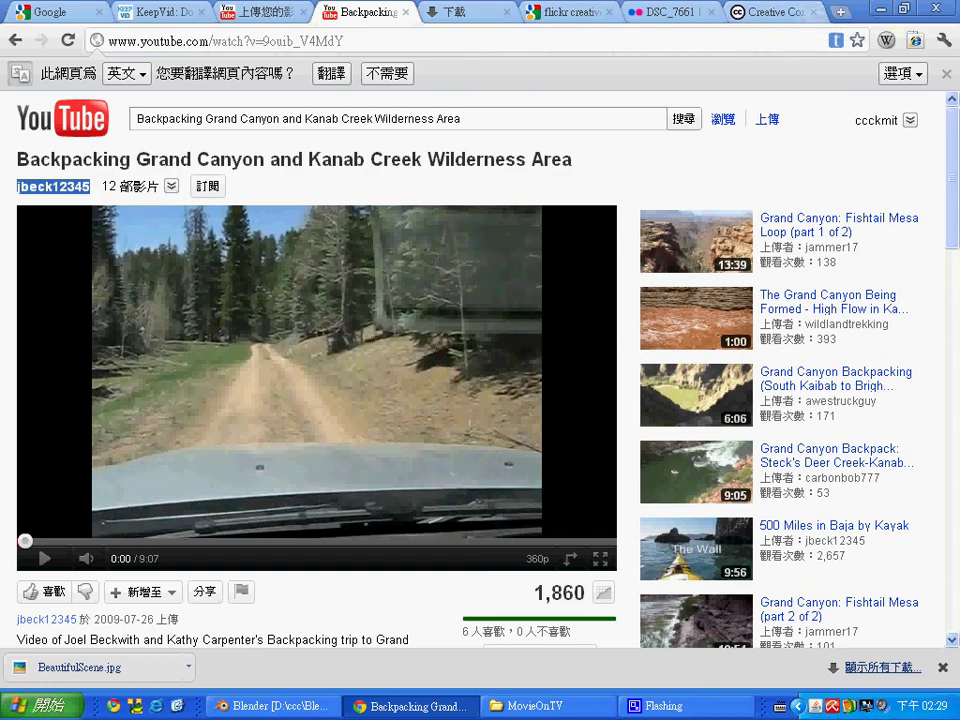
- Open a new blank Chrome tab and launch Windows Movie Maker from the Start menu
key(ctrl+t)
key(super)
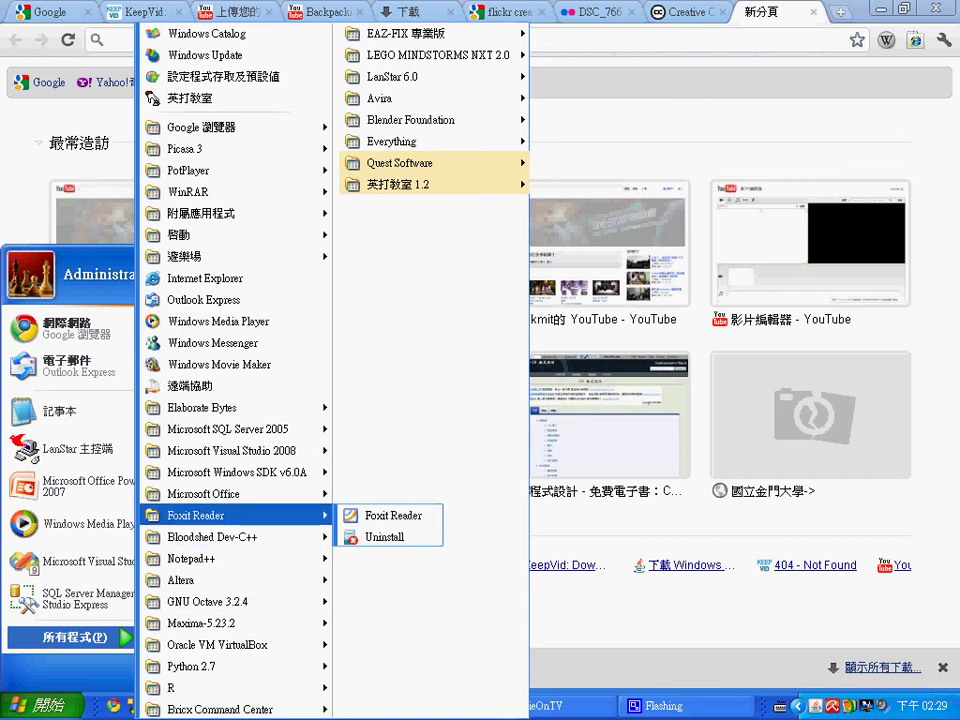
drag(188, 170, 400, 163)
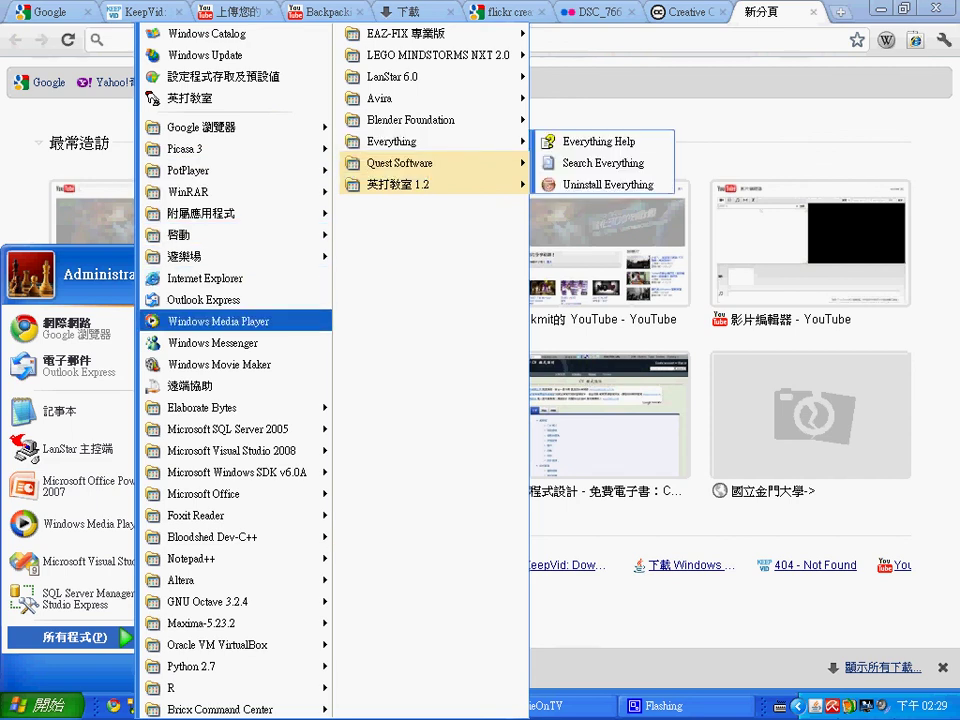
click(220, 365)
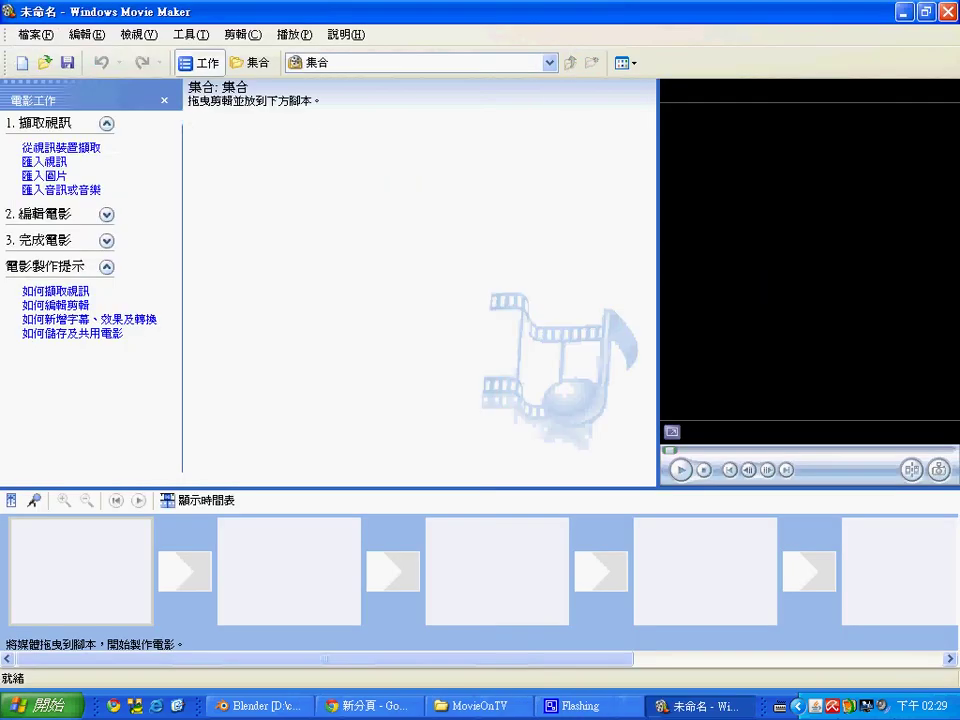
- Browse the Open Project dialog to D:\ccc\BlenderModel\MovieOnTV and check the project file type
click(34, 34)
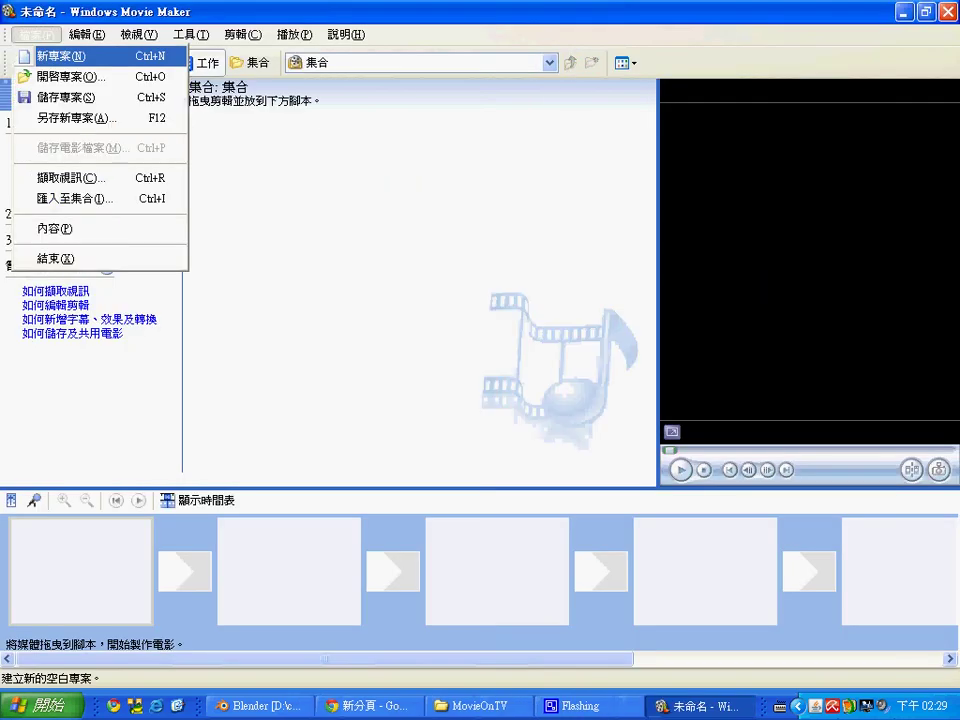
click(66, 76)
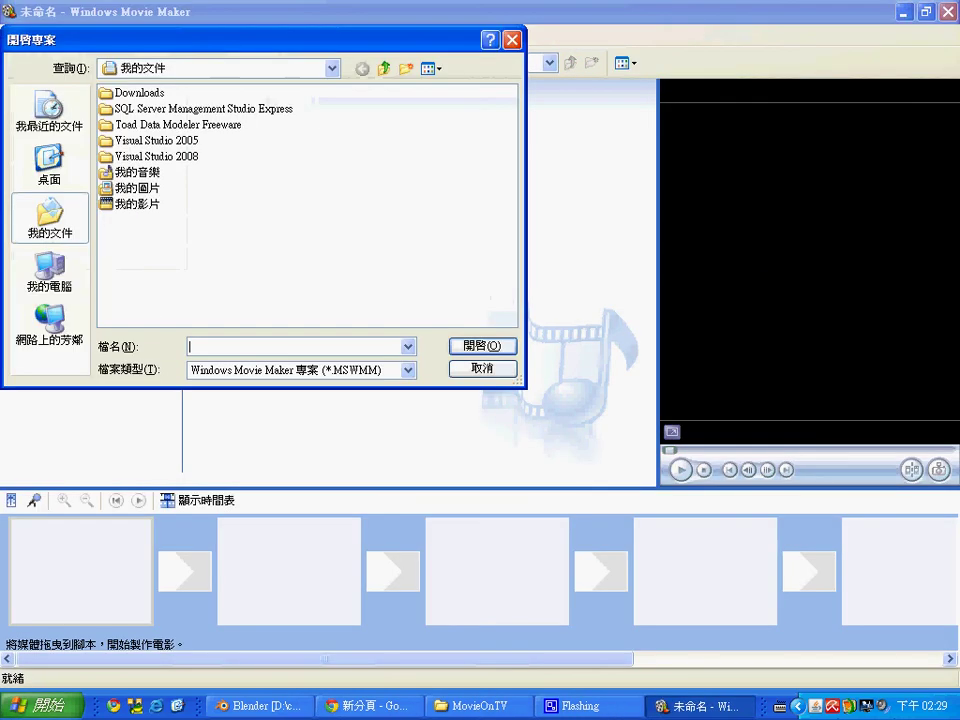
click(332, 68)
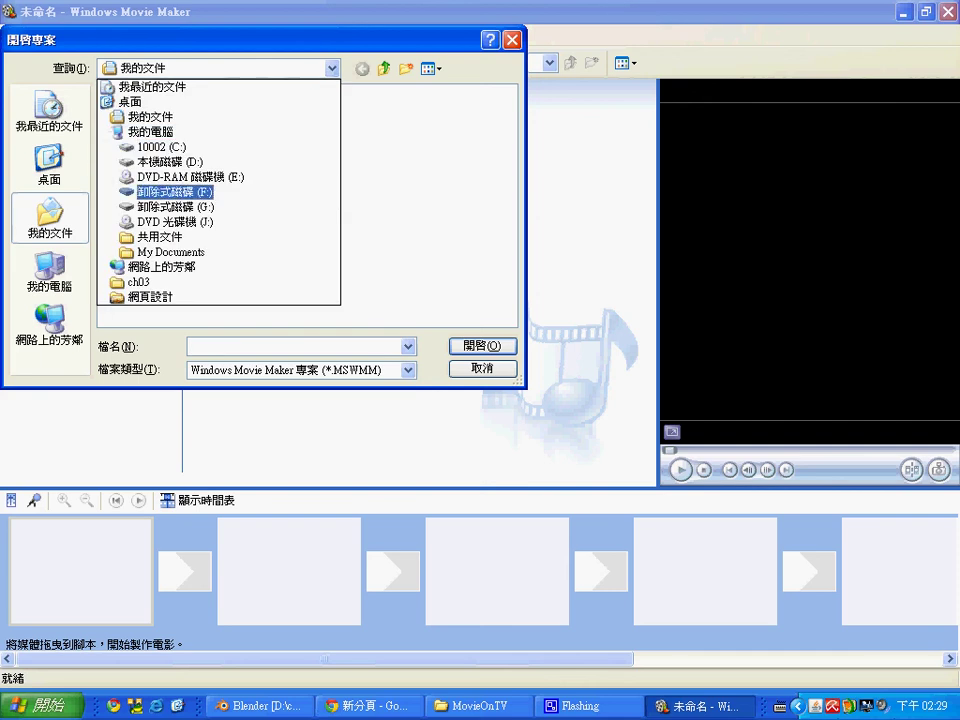
click(168, 161)
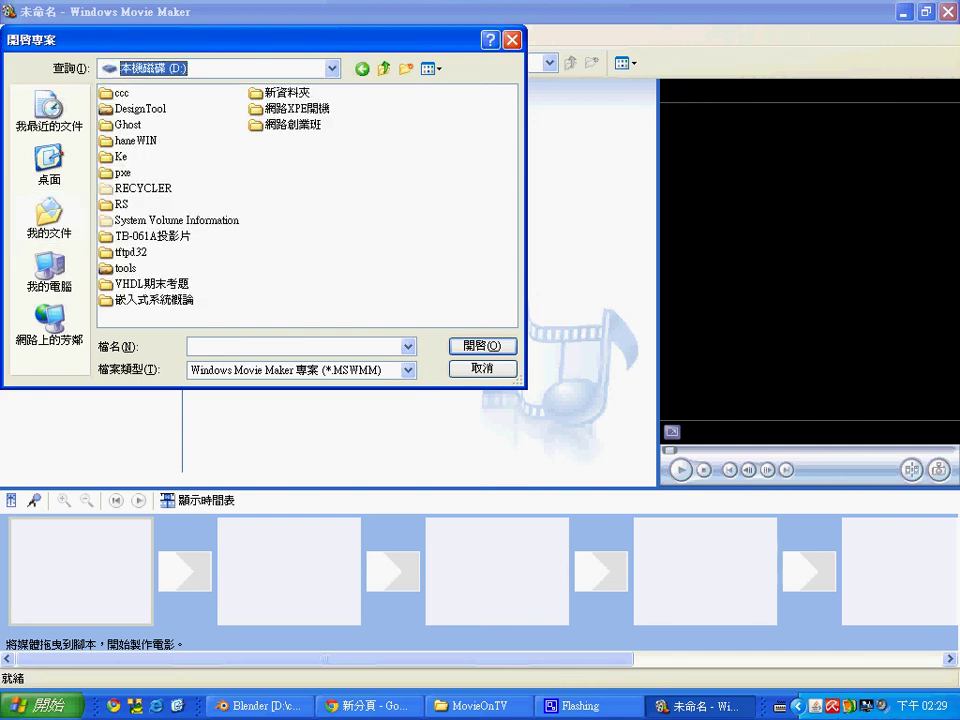
double_click(121, 92)
click(146, 124)
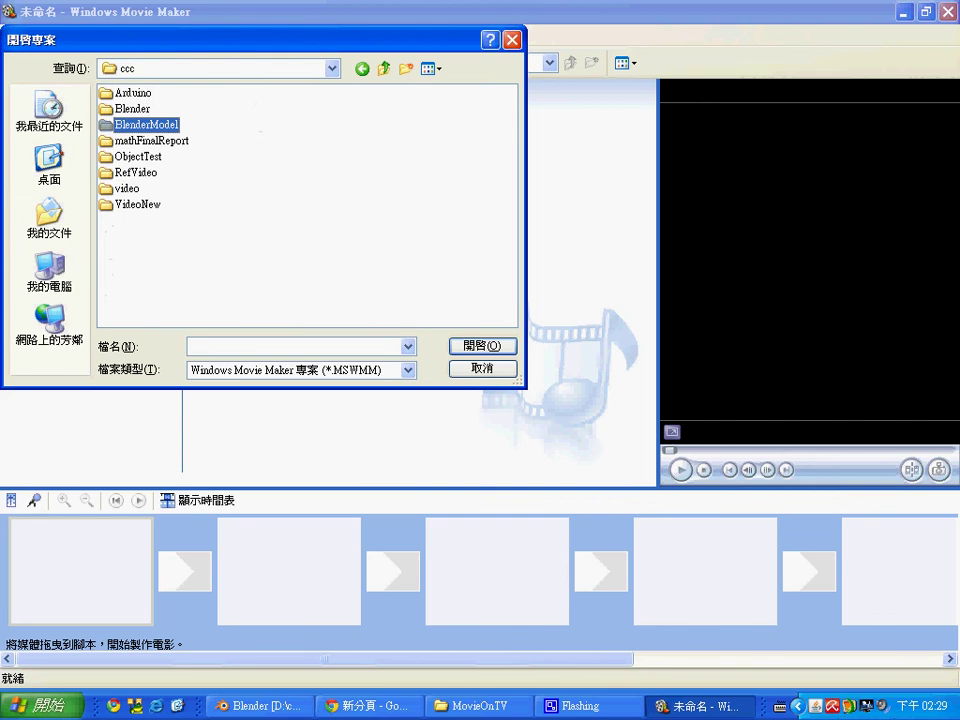
double_click(140, 124)
double_click(135, 108)
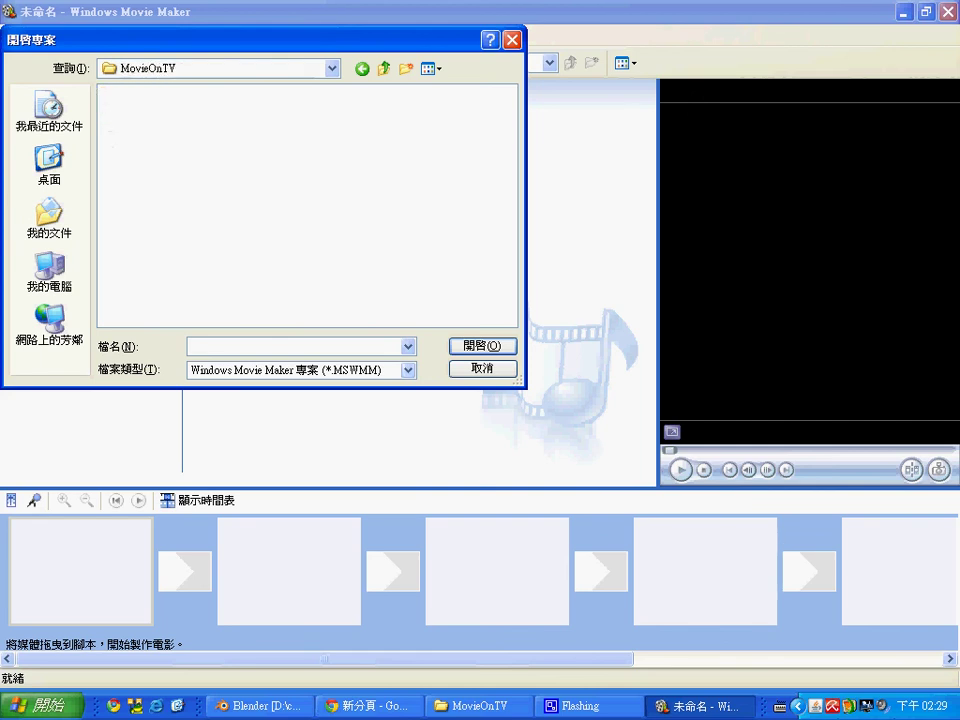
click(408, 369)
click(290, 386)
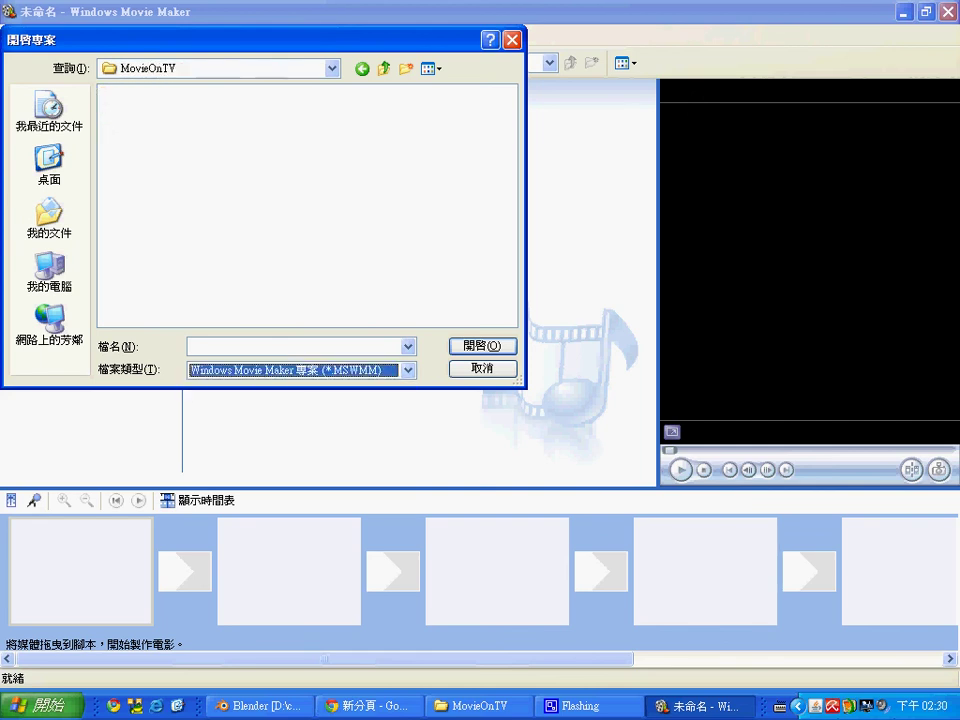
- Cancel the Open Project dialog and dismiss the File menu, leaving the empty untitled project
key(Escape)
key(alt+f)
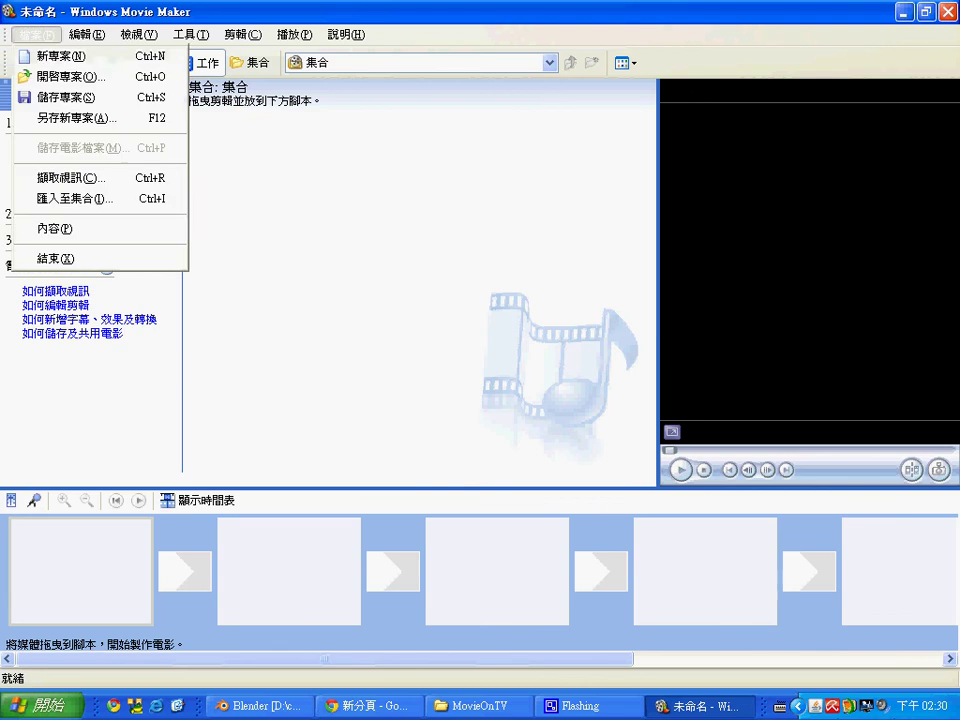
key(Escape)
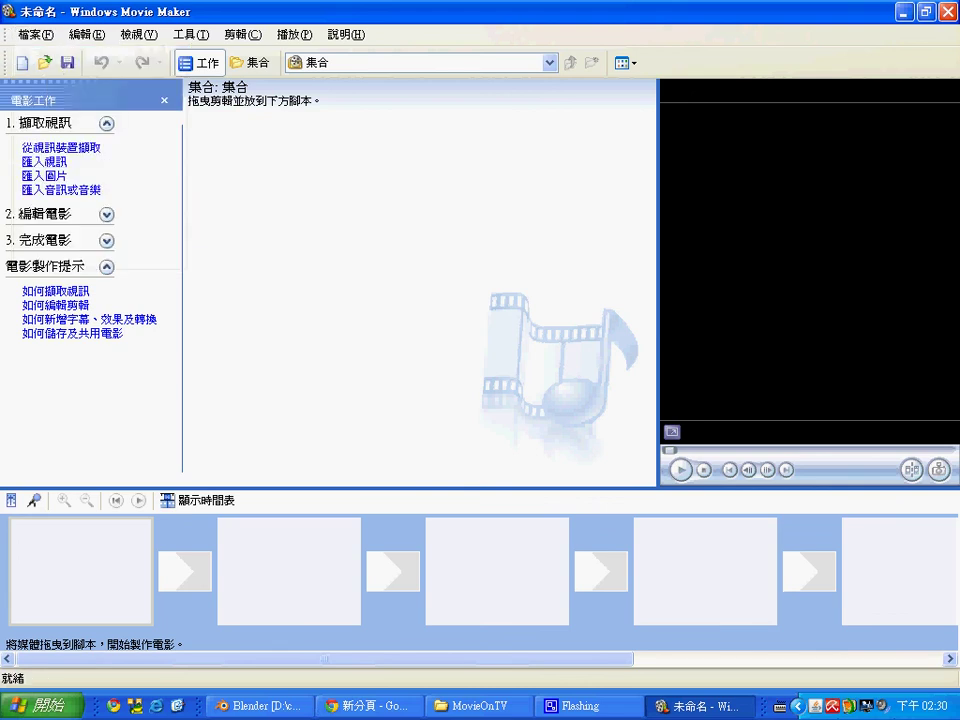
click(45, 161)
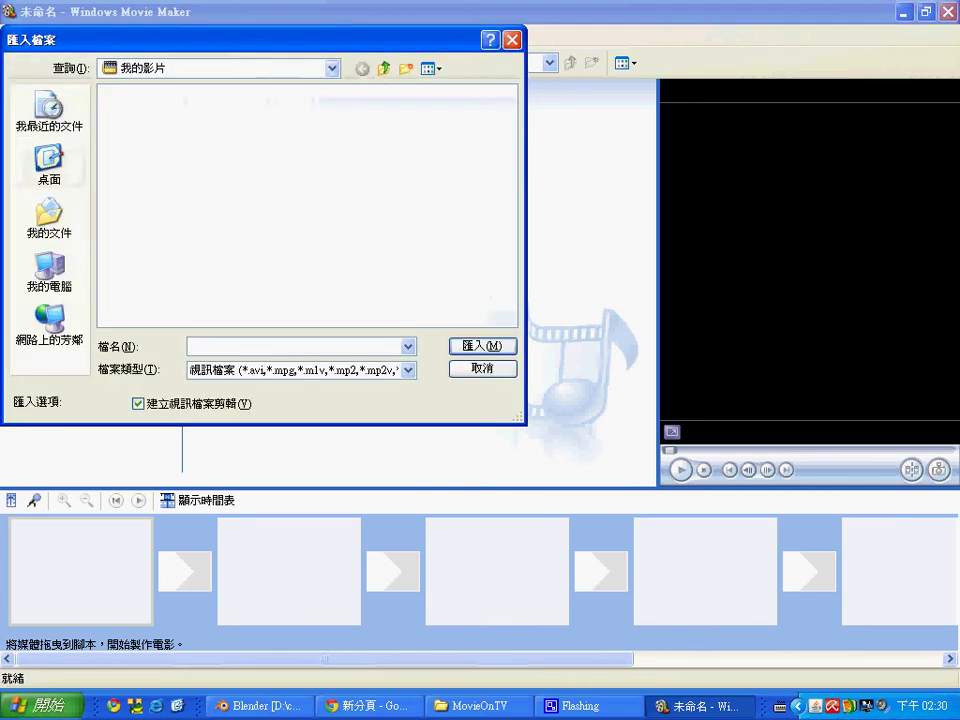
click(408, 369)
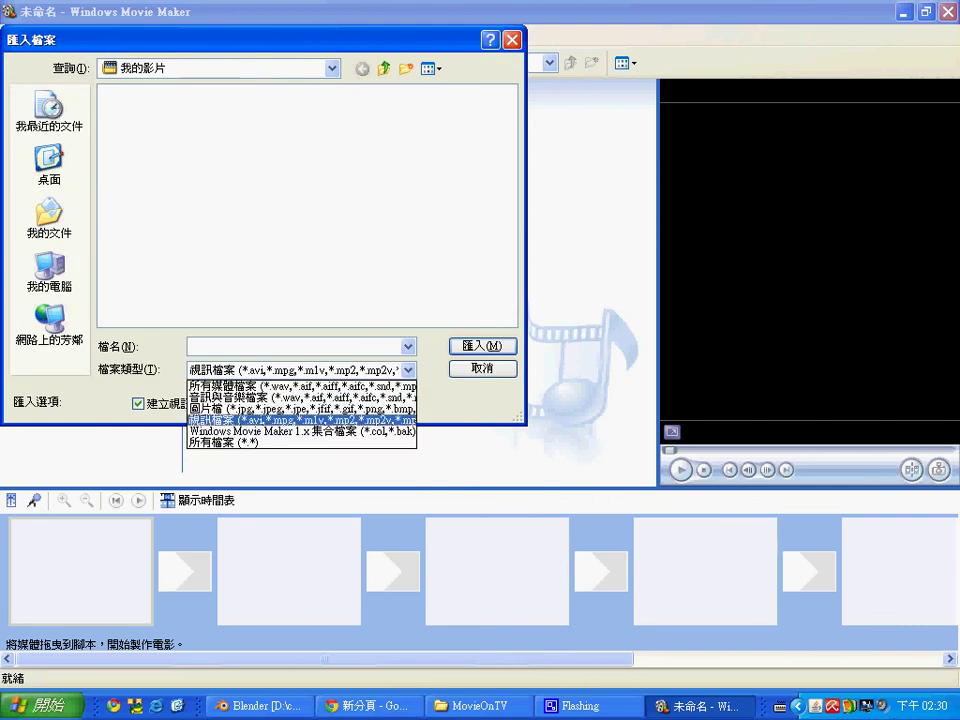
key(Up)
key(Up)
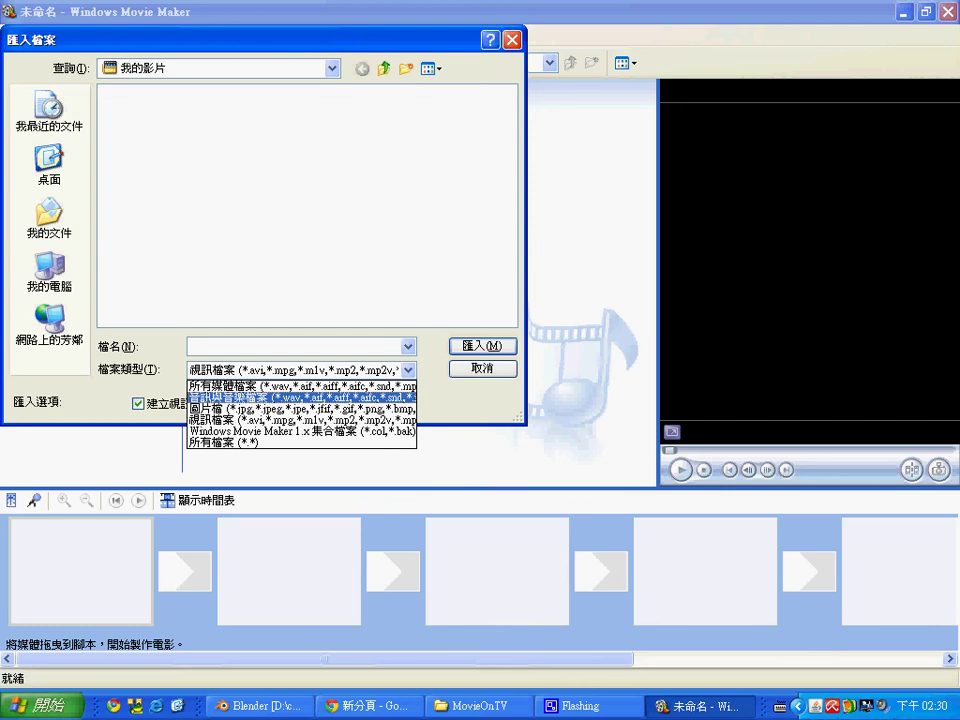
key(Up)
key(Escape)
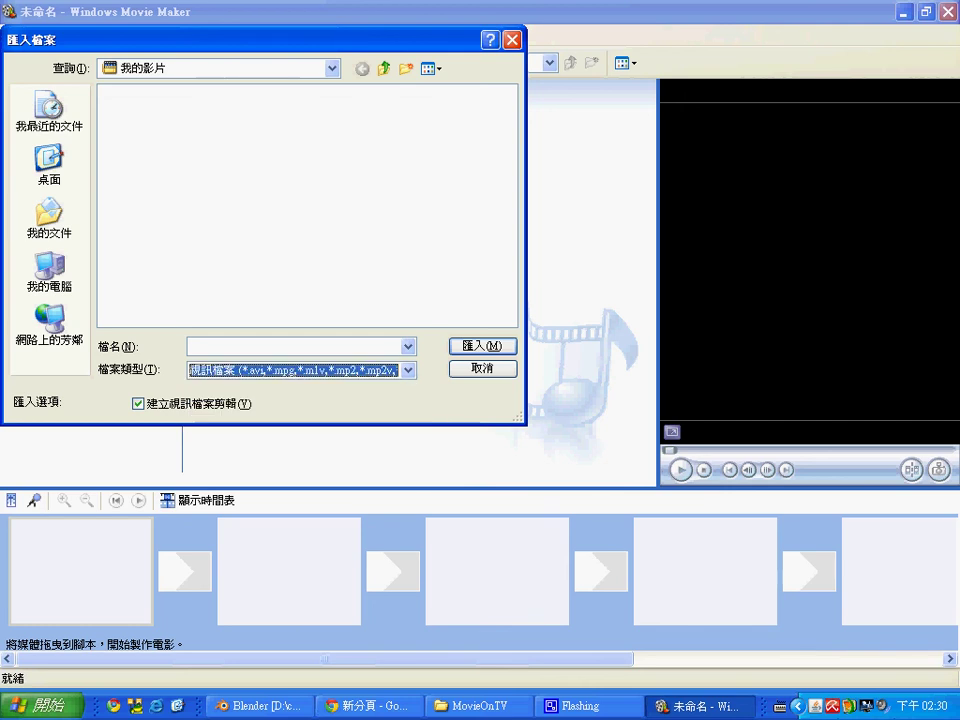
key(alt+i)
key(F4)
key(Down)
key(Down)
key(Down)
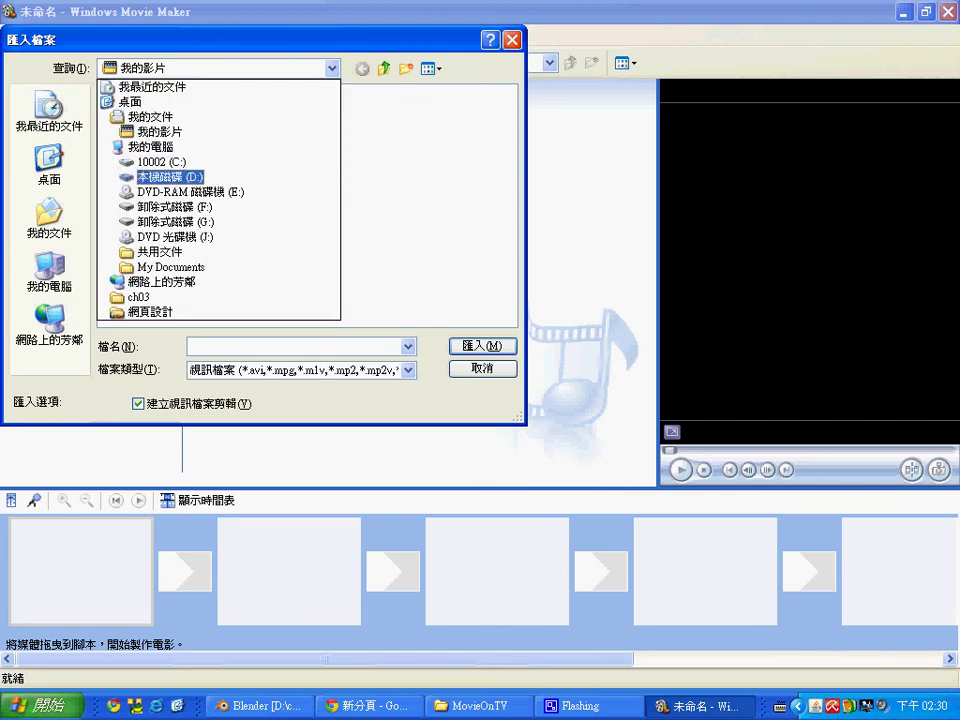
key(Return)
key(Tab)
key(Return)
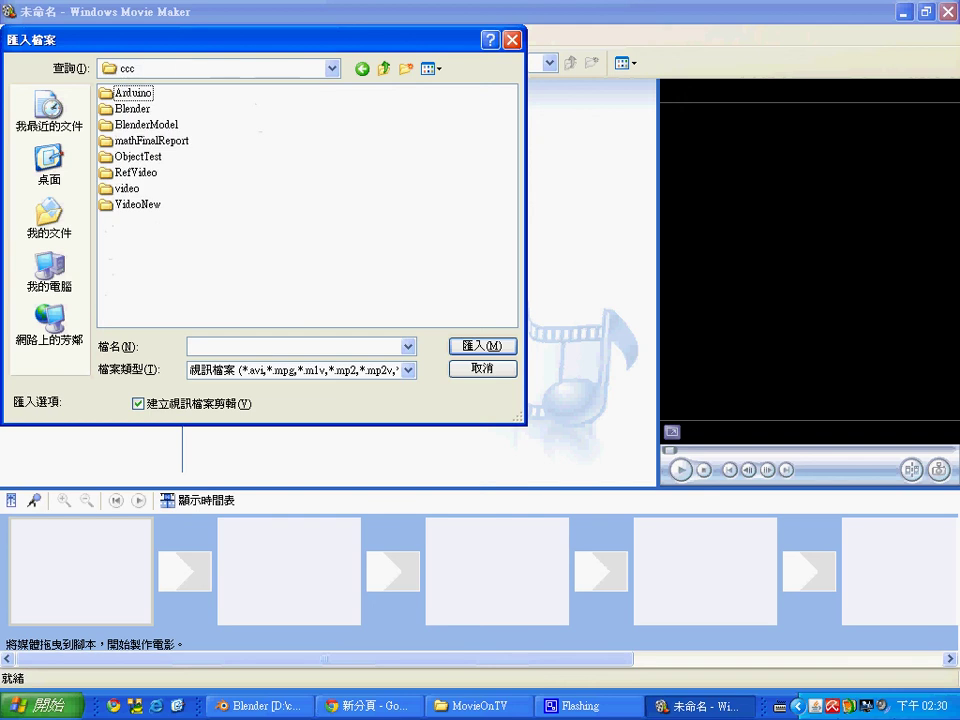
key(Down)
key(Down)
key(Return)
key(Down)
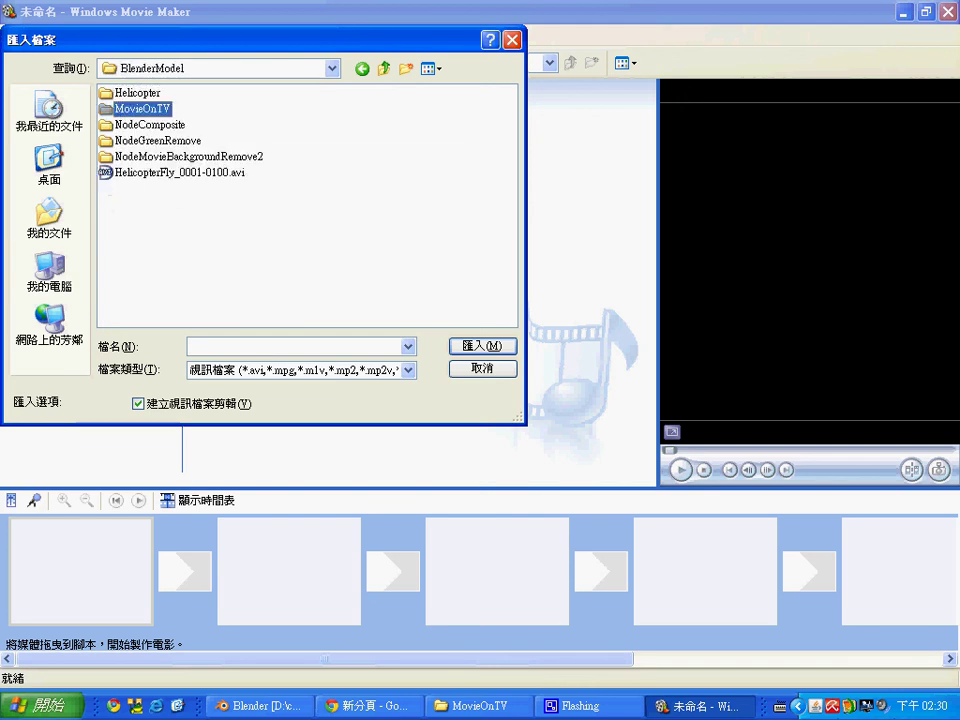
key(Return)
key(alt+Down)
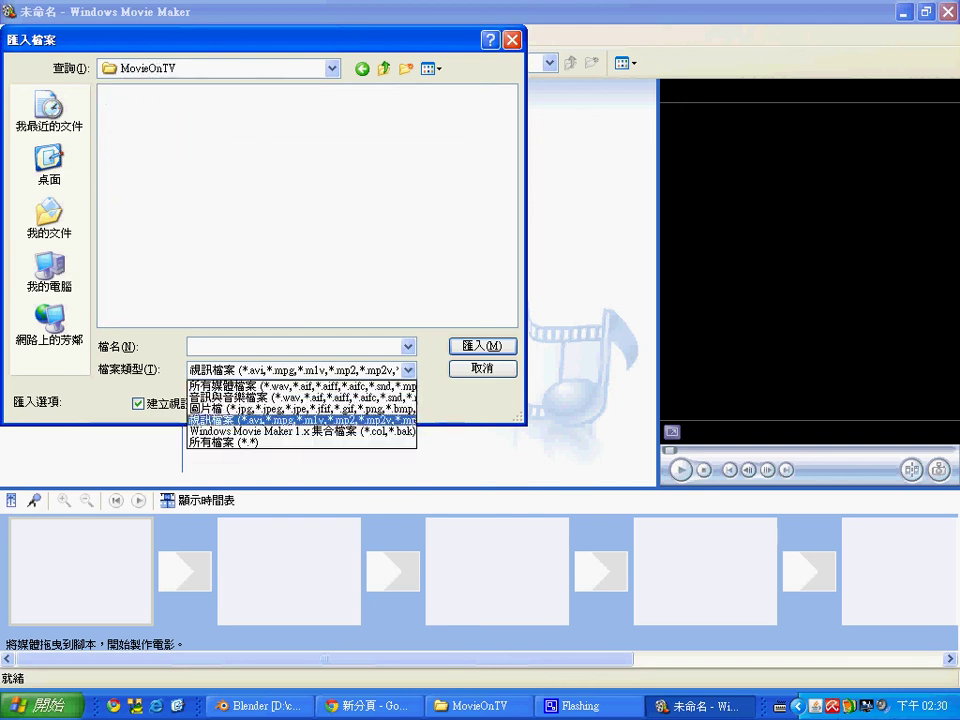
key(Up)
key(Up)
key(Up)
key(Return)
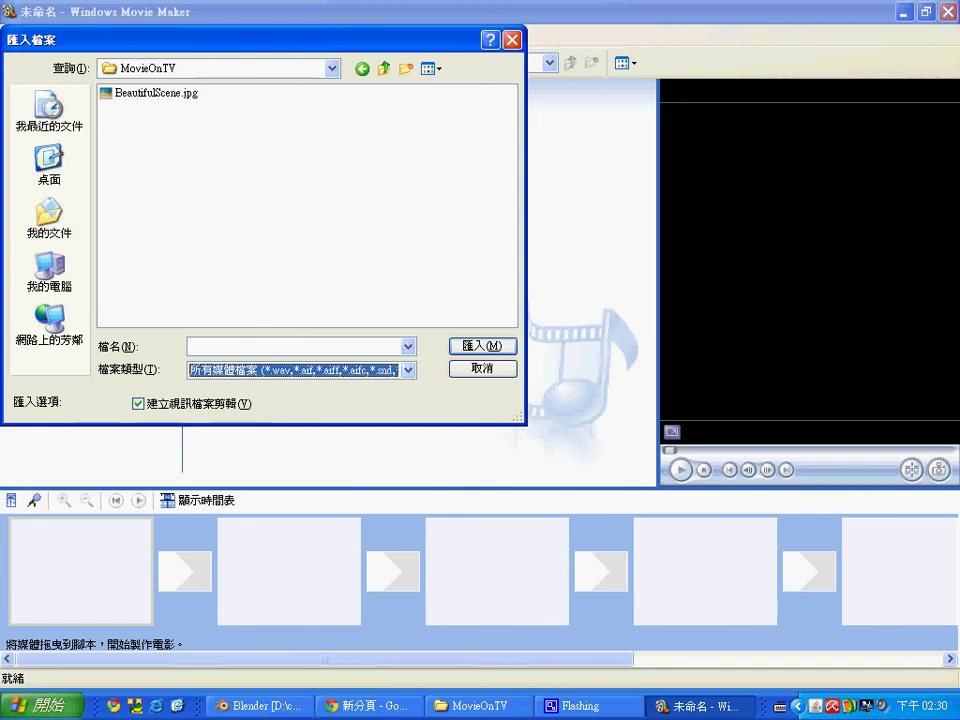
key(alt+Down)
key(Down)
key(Down)
key(Return)
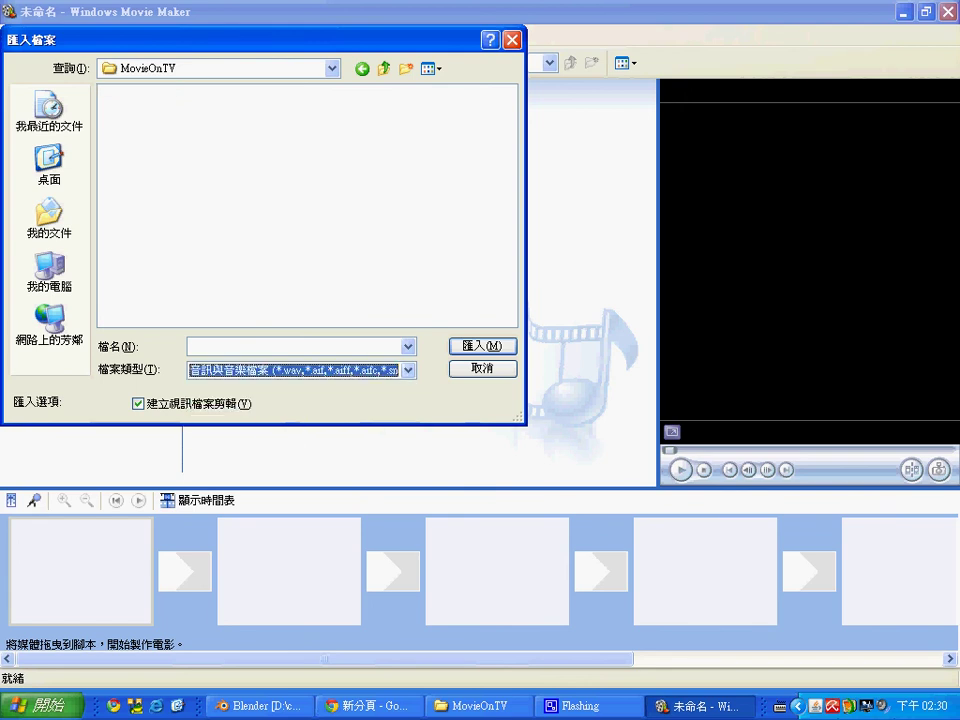
key(alt+Down)
key(Return)
key(alt+Down)
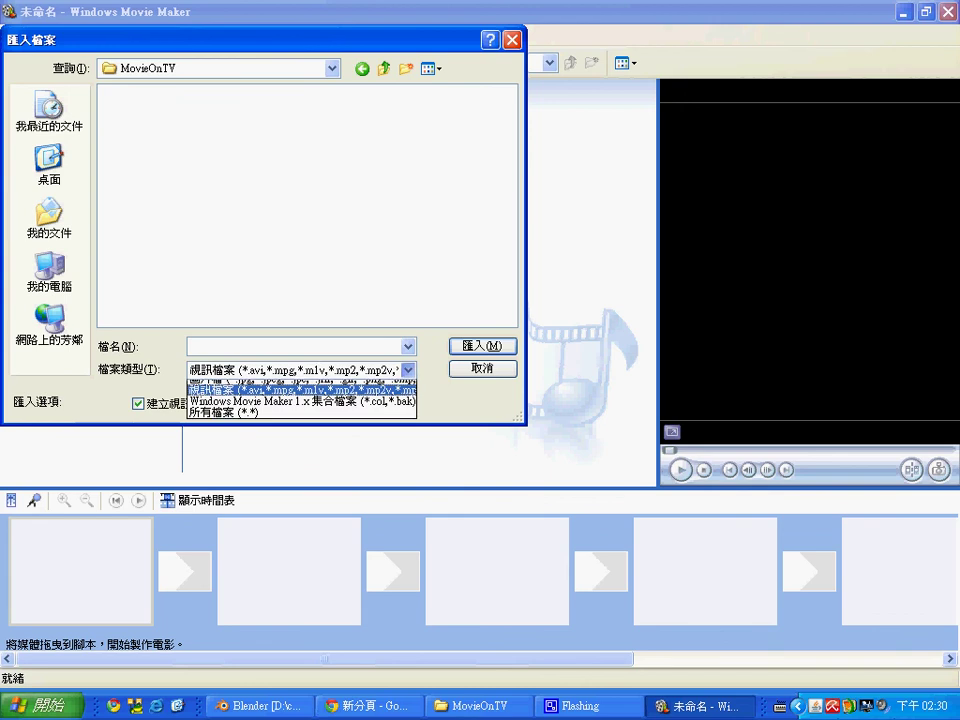
key(Down)
key(Return)
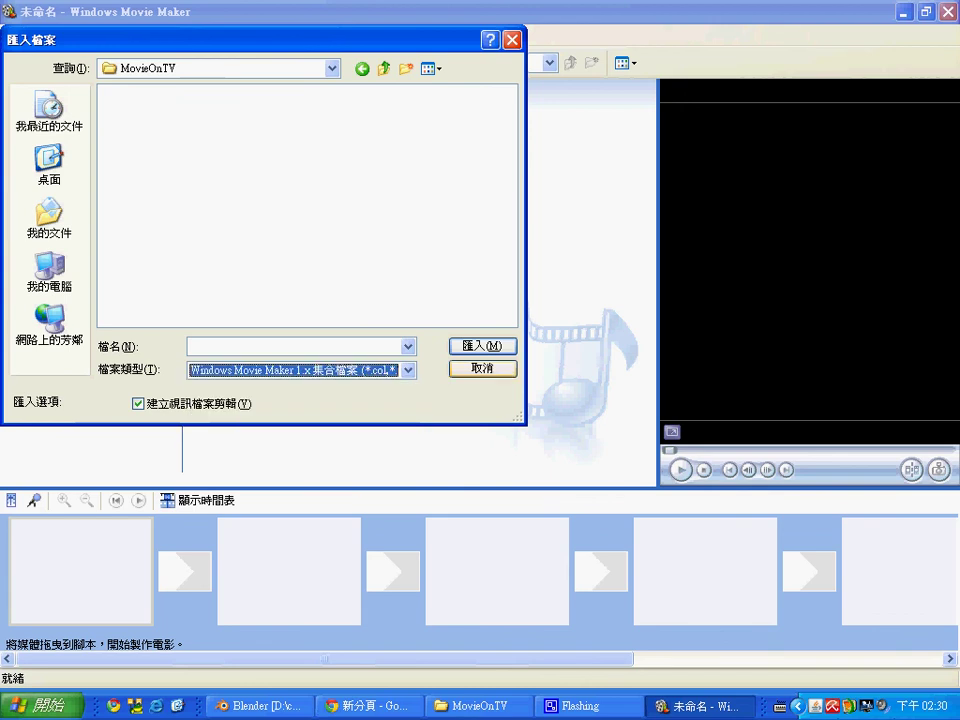
key(Escape)
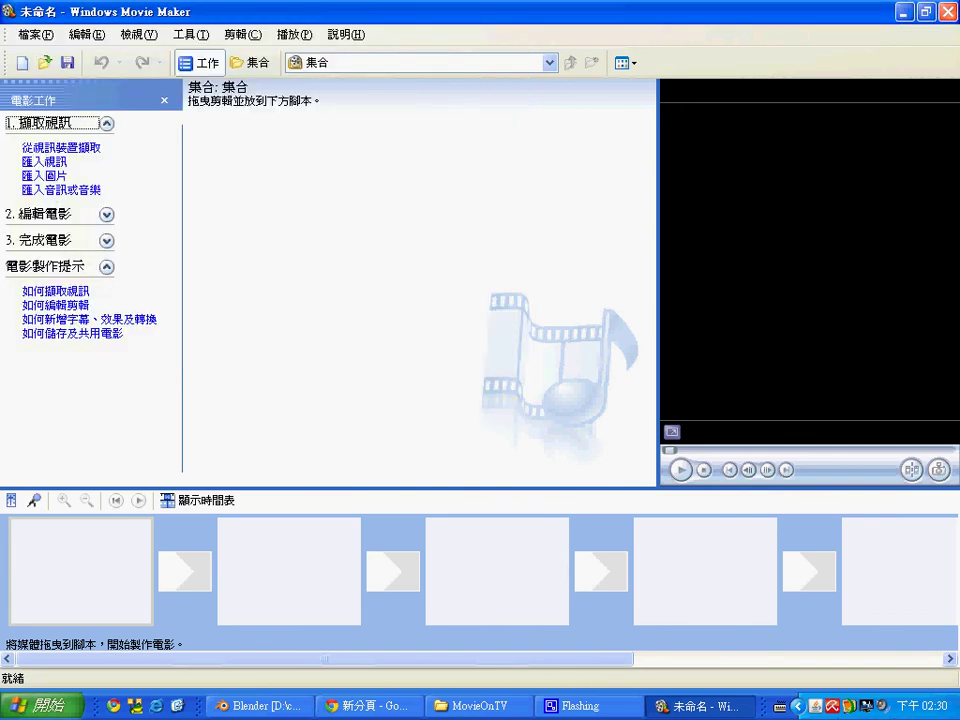
key(alt+Tab)
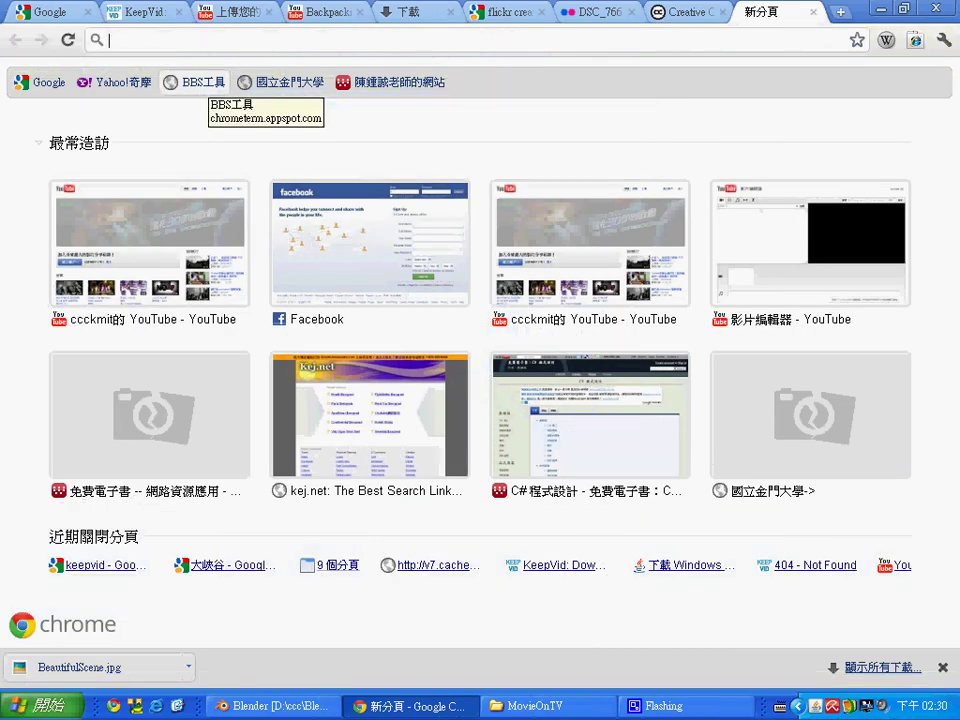
- Search for FormatFactory and go from formatoz.com's download page to the Softonic download
text(Format)
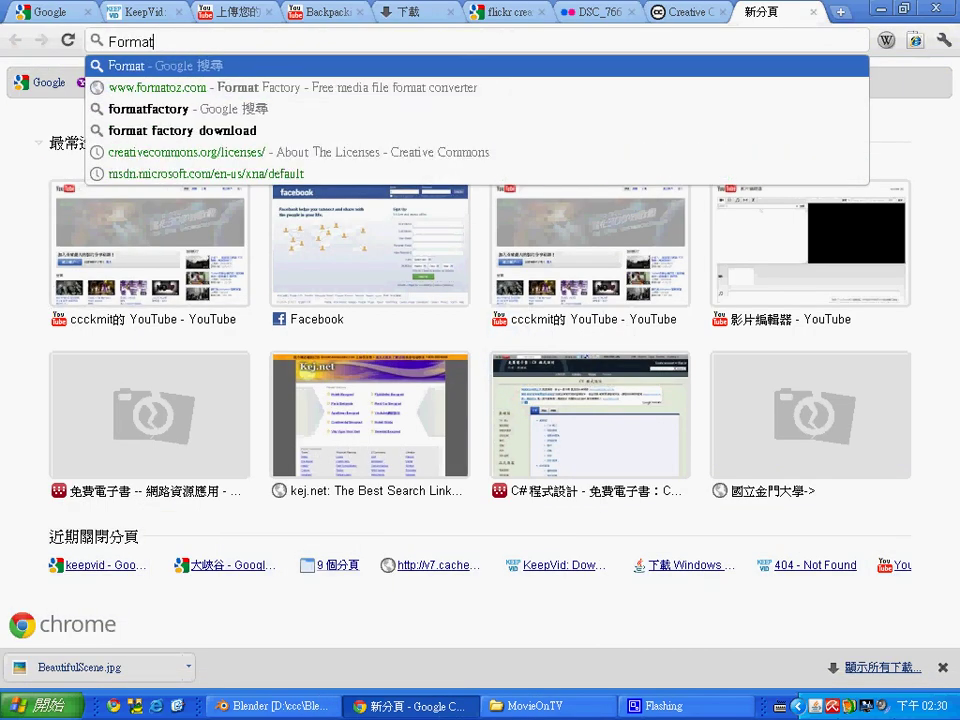
text(Factor)
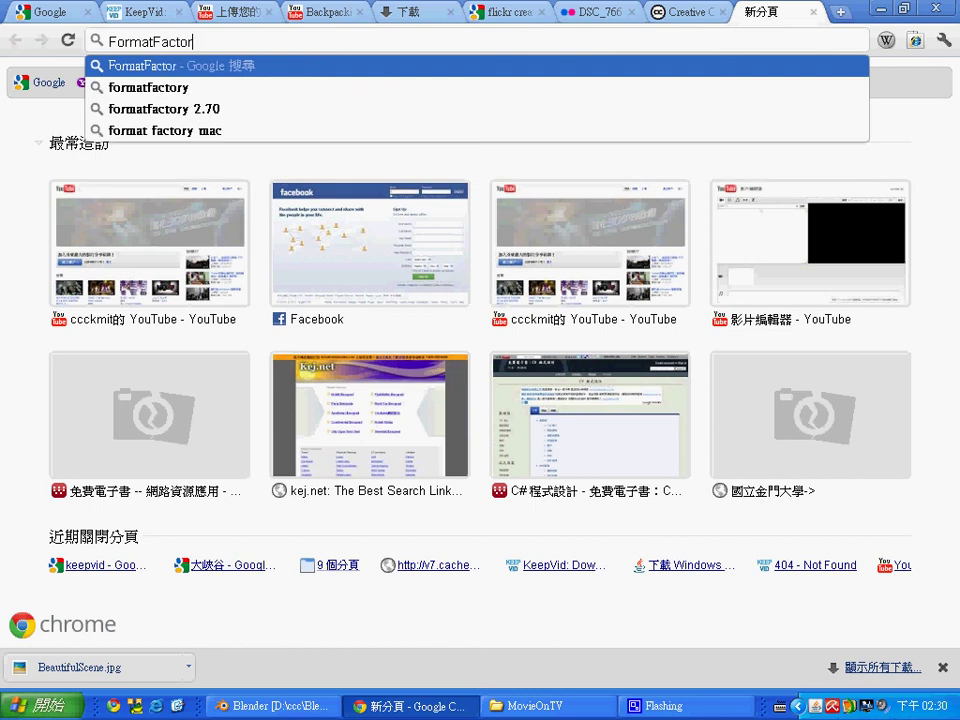
text(y)
key(Return)
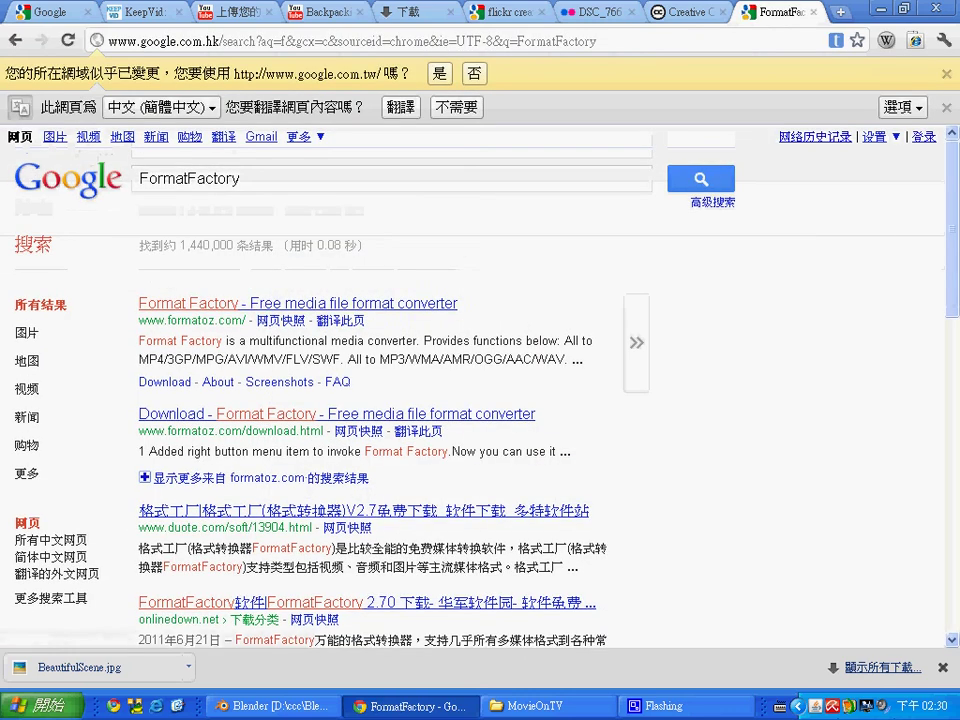
click(298, 303)
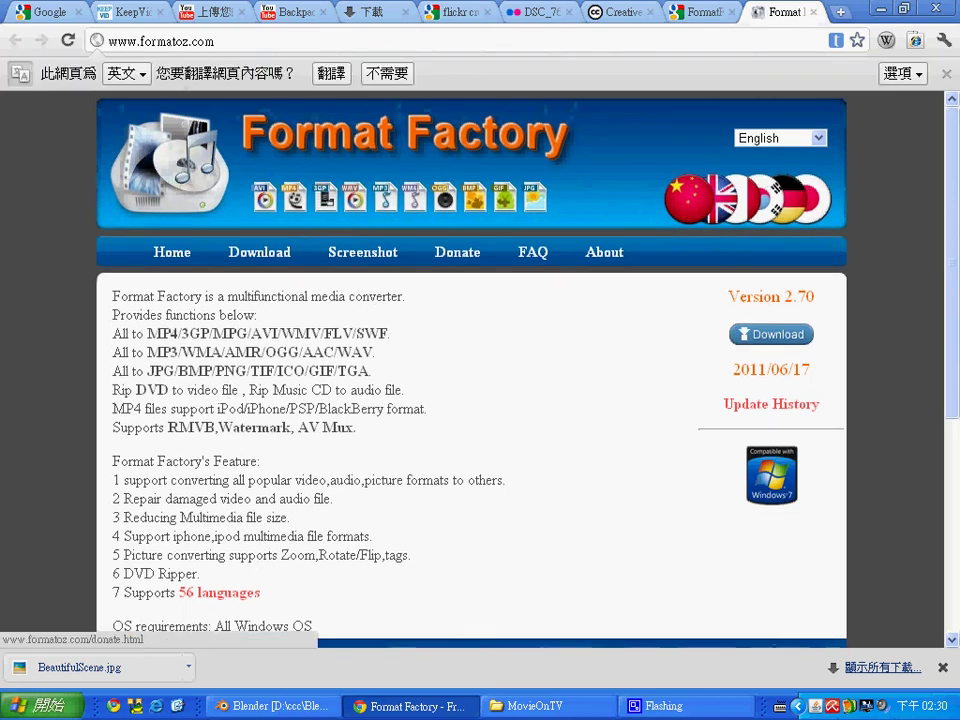
click(259, 250)
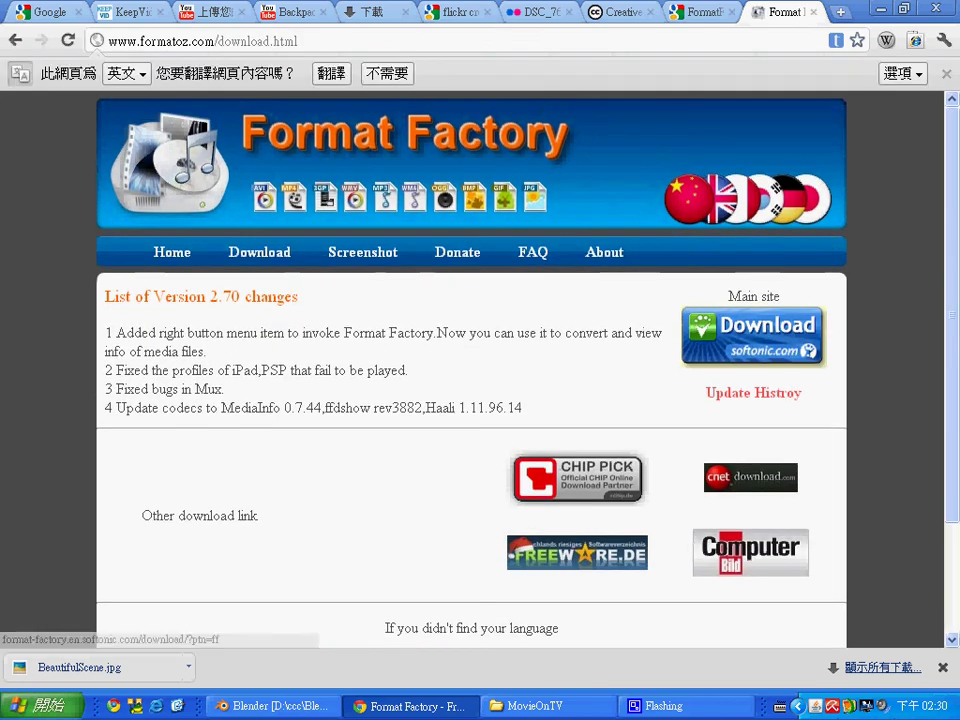
click(752, 330)
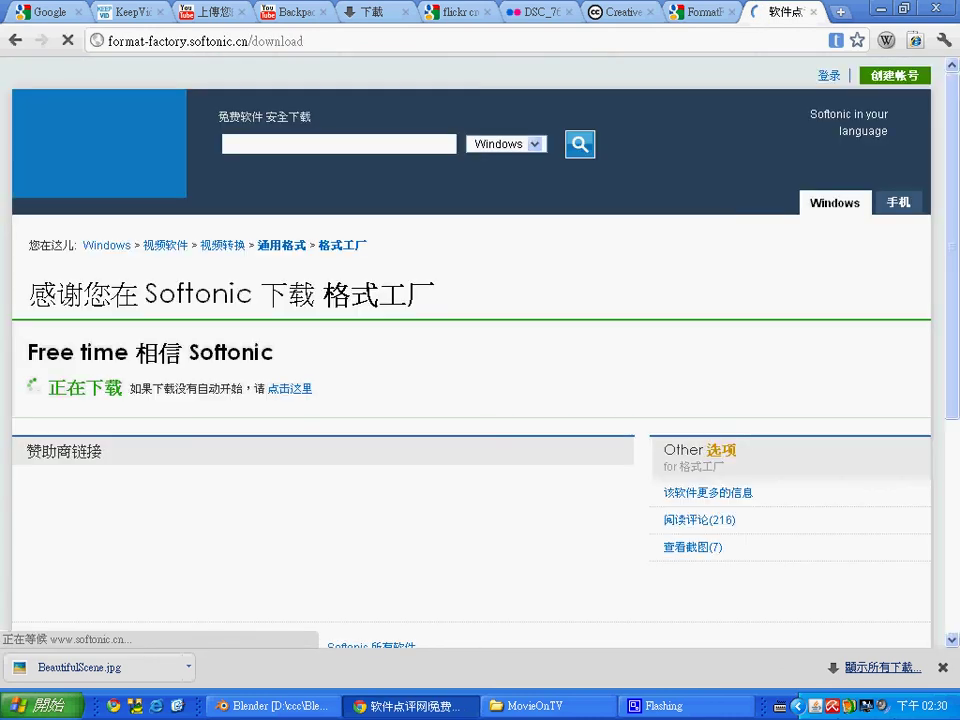
- Save FFSetup270.zip into the ccc folder, two levels up, to start the download
scroll(480, 400, down, 3)
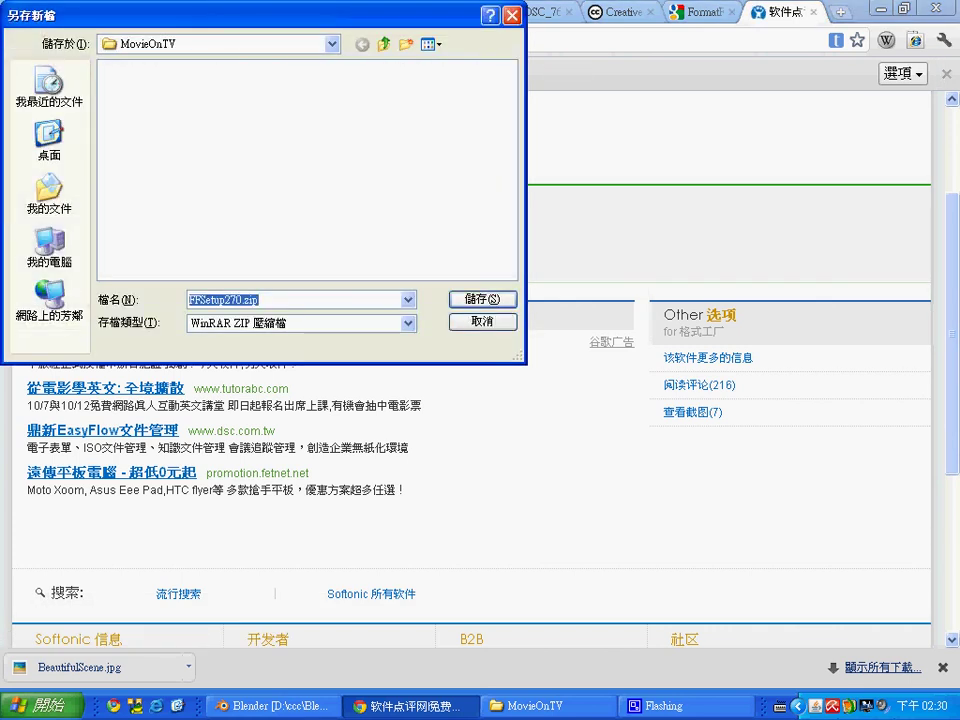
key(alt+2)
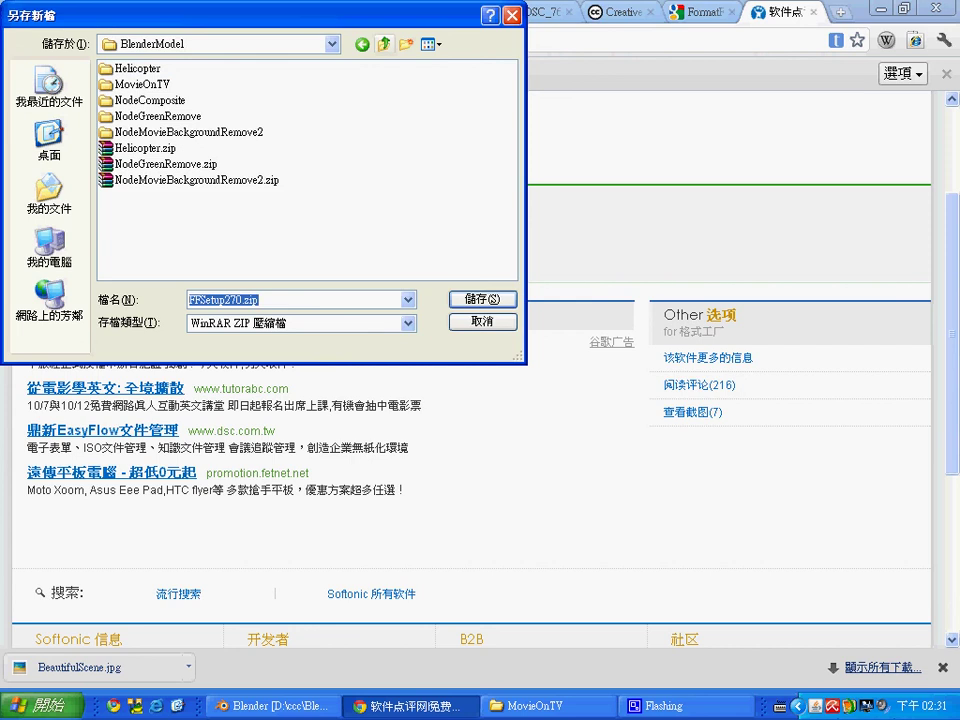
key(alt+2)
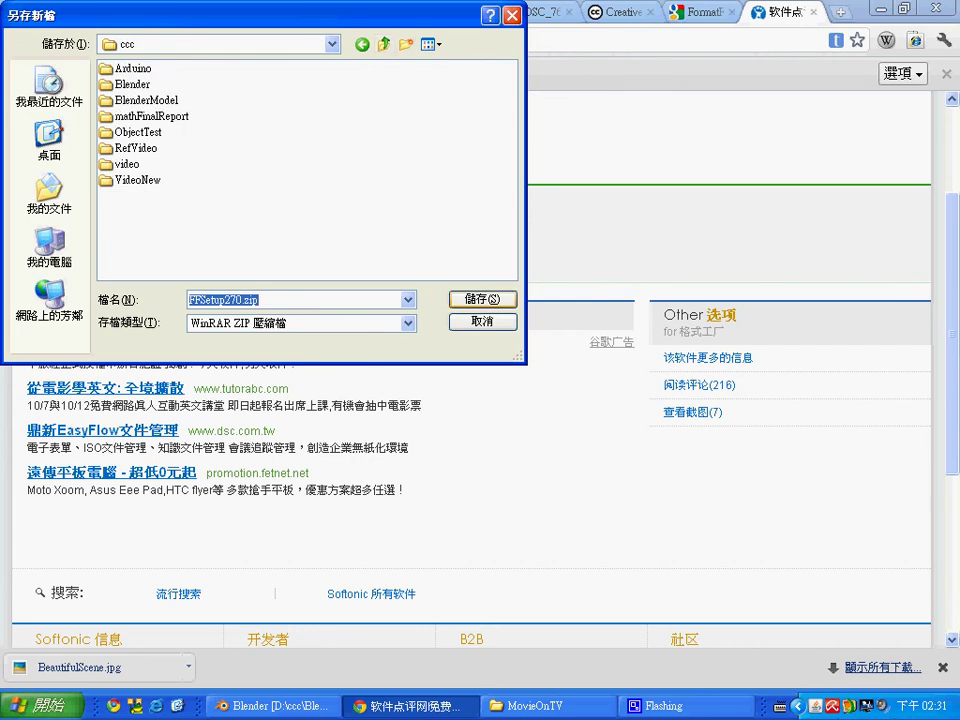
key(Return)
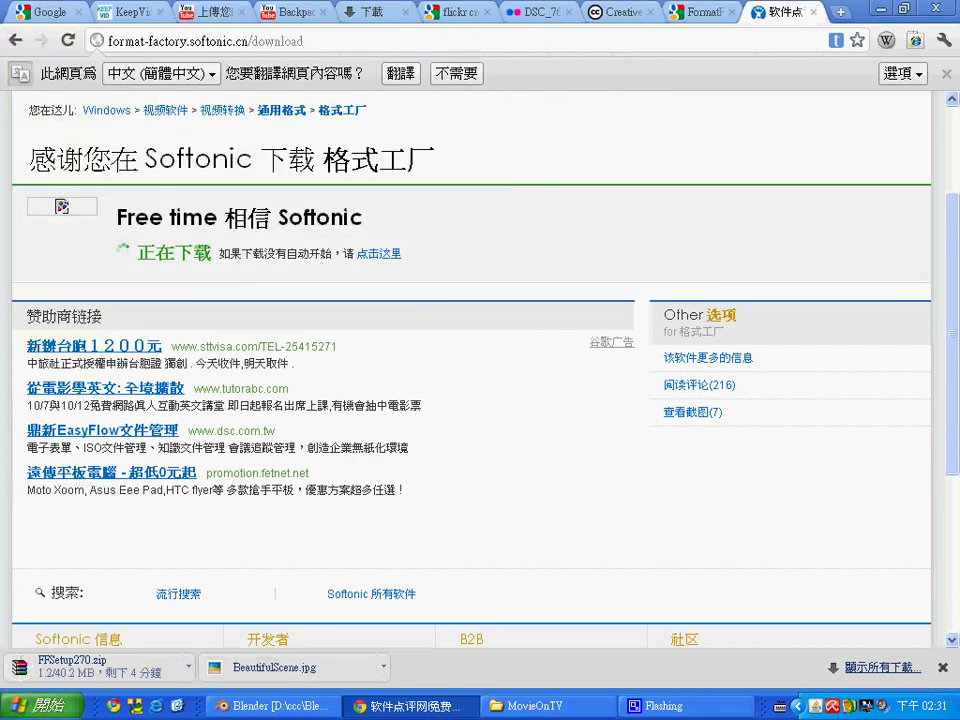